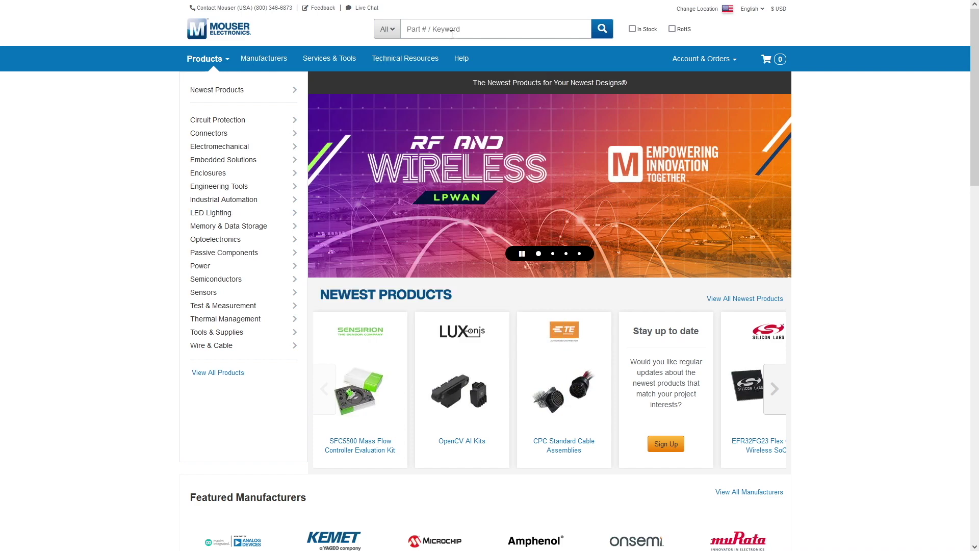
- Search the electronics store for 1590bx2 and open the product page of the plain Hammond 1590BX2 enclosure
left_click(452, 34)
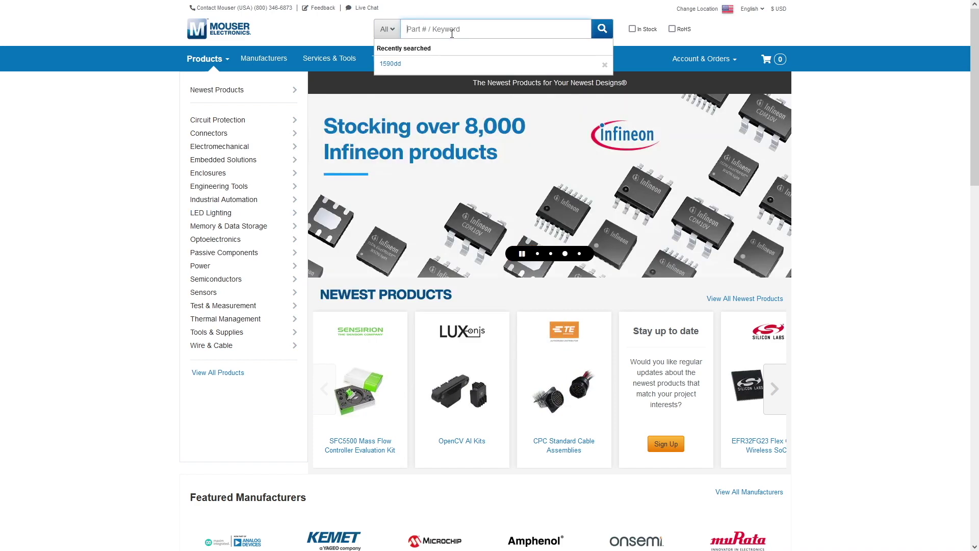
type("1590")
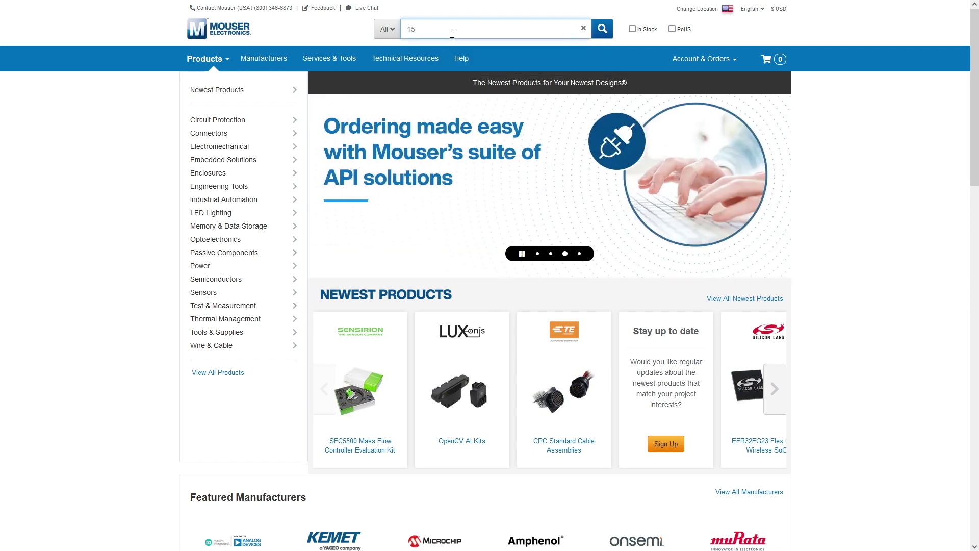
type("bx2")
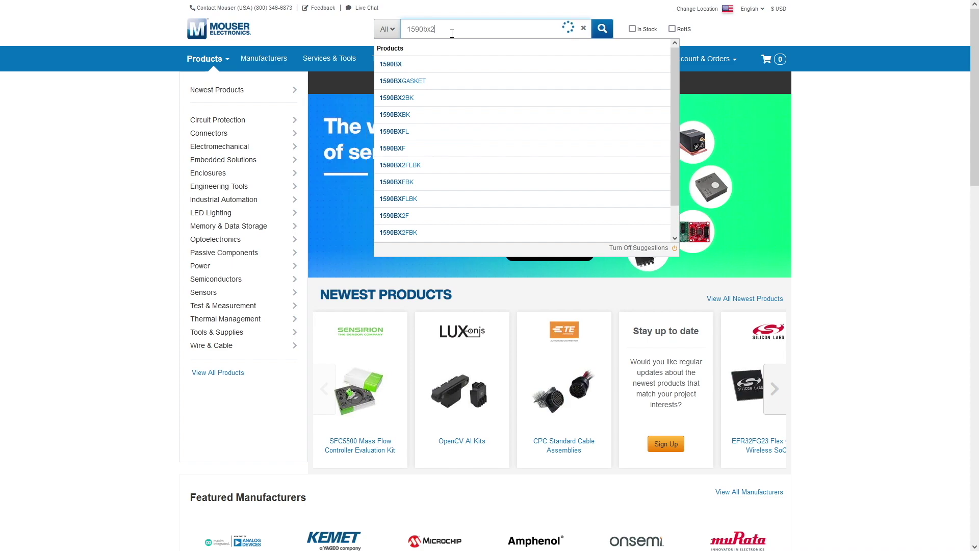
key("Return")
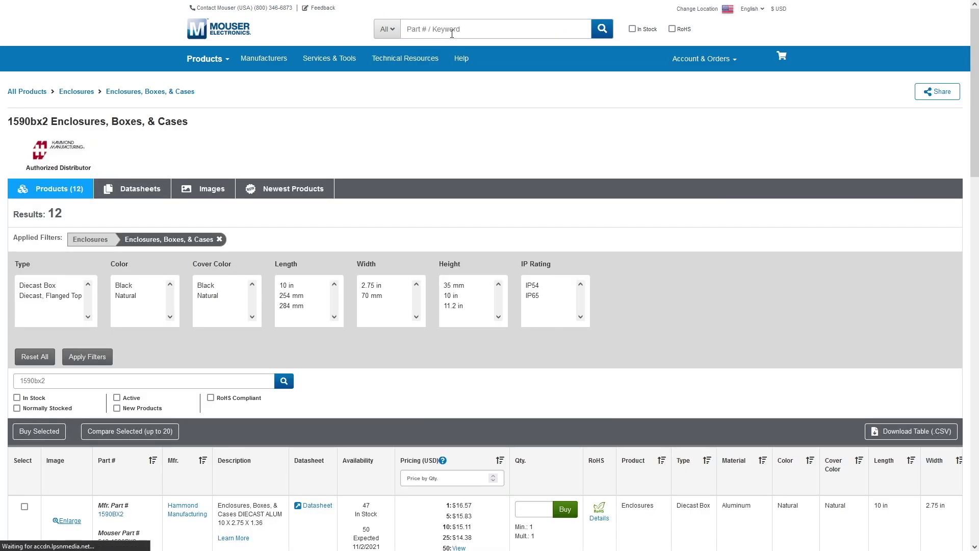
scroll(438, 202, "down", 7)
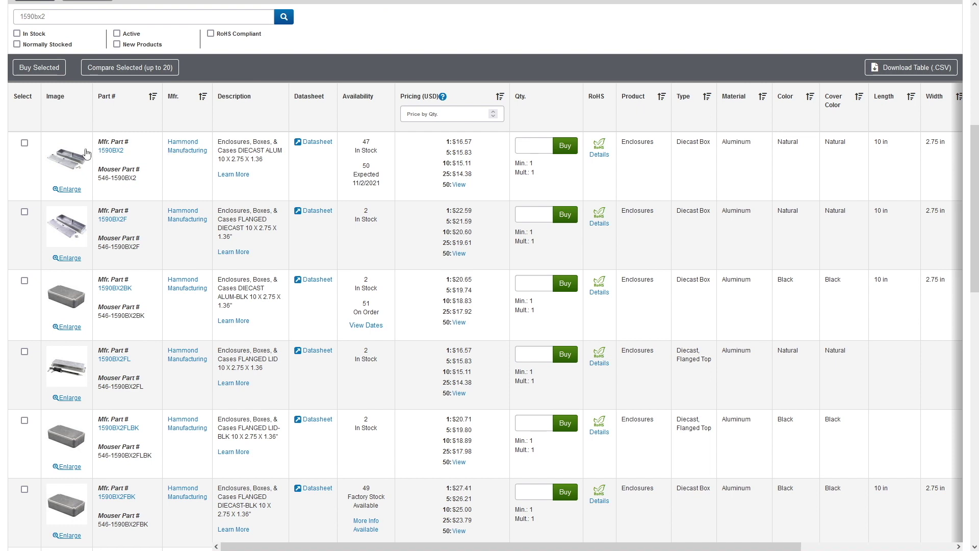
left_click(117, 153)
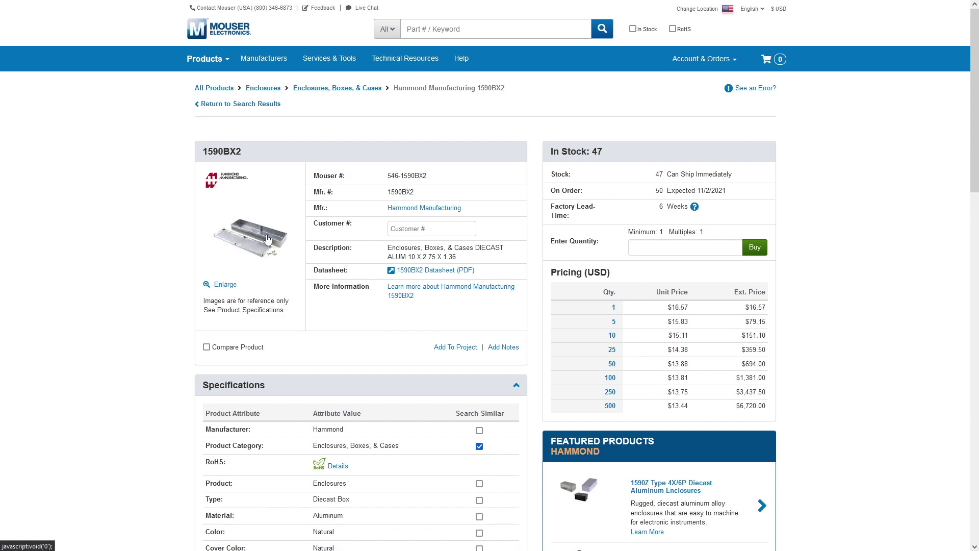
- Download the STP and IGS model files zip from the 1590BX2 product documents
scroll(357, 250, "down", 15)
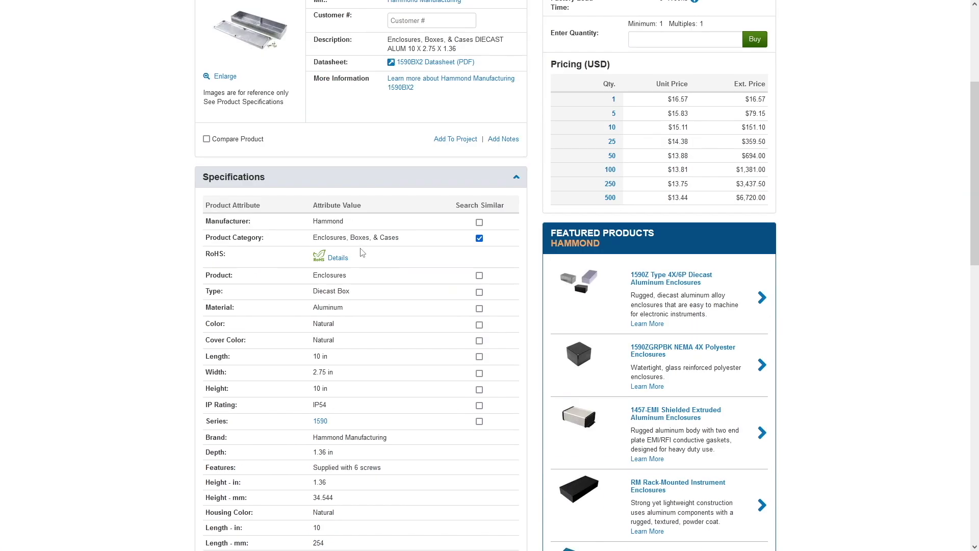
scroll(398, 252, "down", 3)
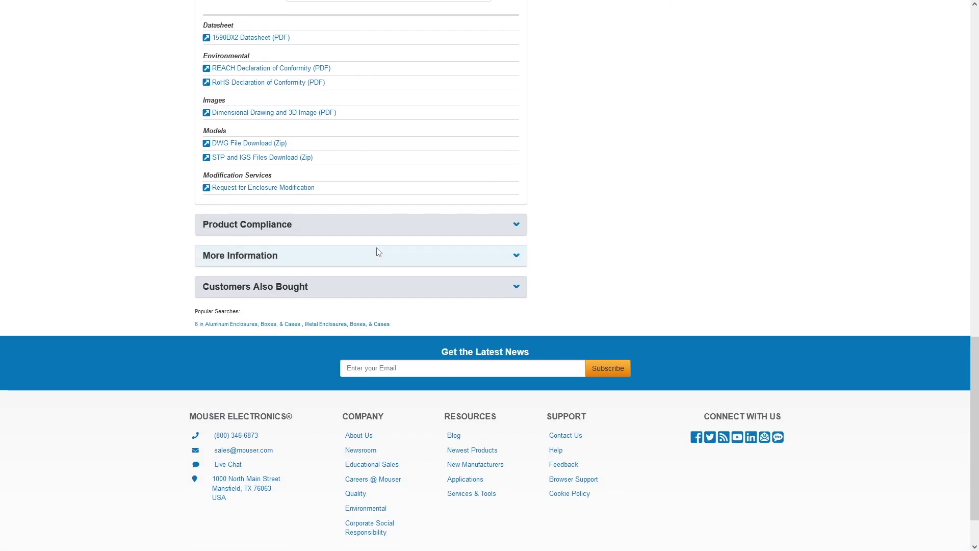
scroll(415, 225, "up", 2)
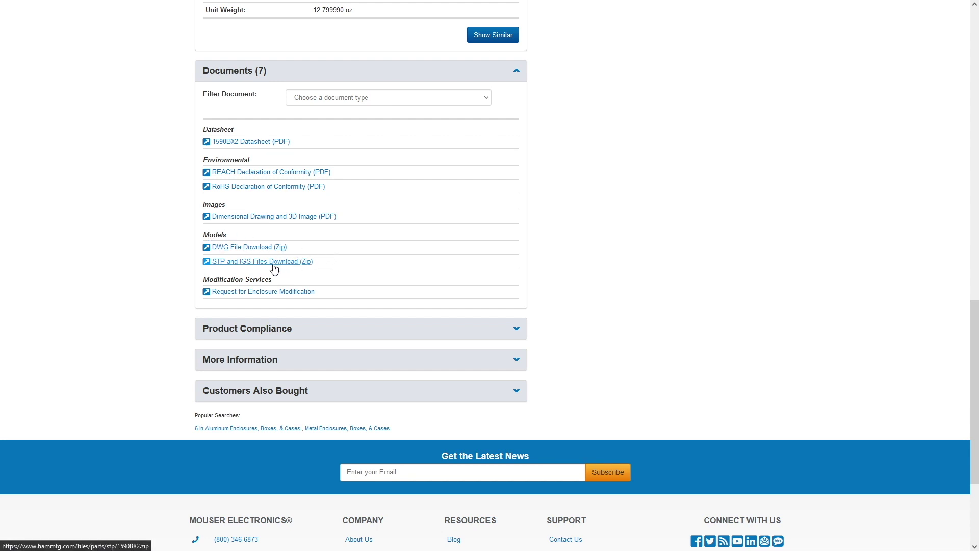
left_click(220, 268)
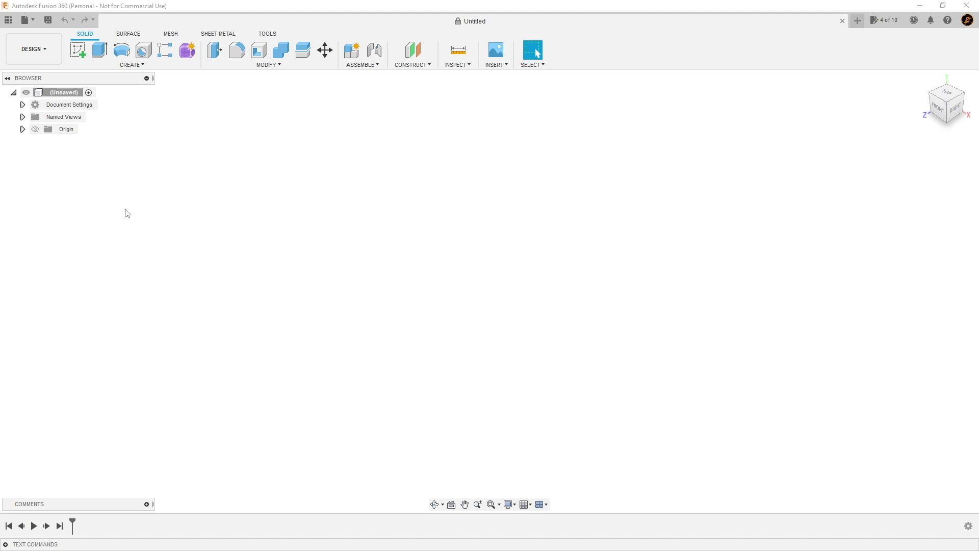
- Switch to Fusion 360 and open the Youtube project among the stored data projects
left_click(8, 20)
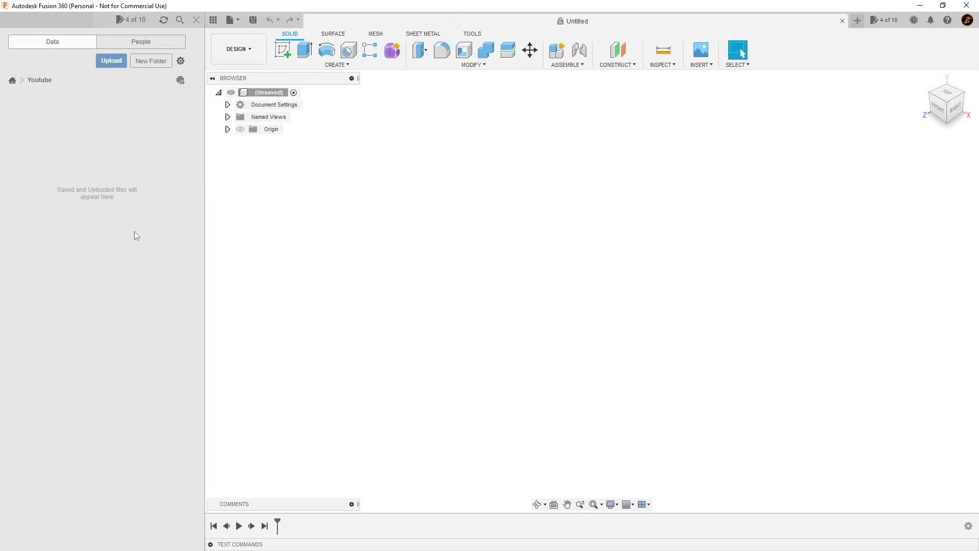
left_click(13, 80)
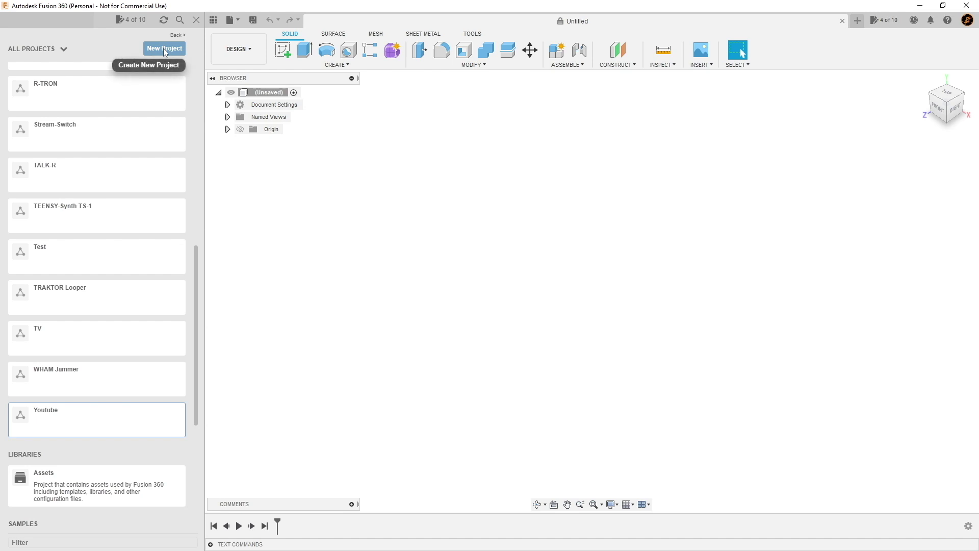
left_click(57, 419)
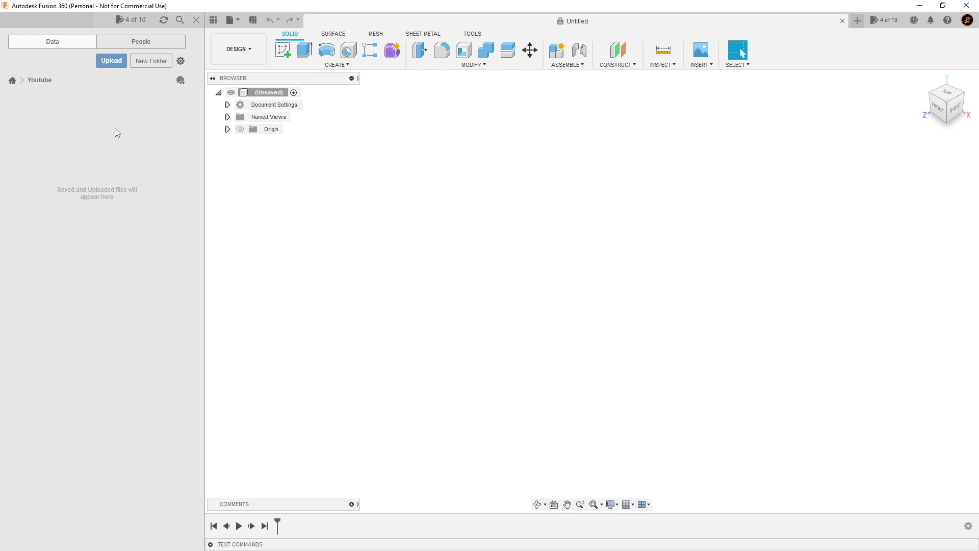
- Upload 1590BX2.stp from the Downloads 1590BX2 folder to the Youtube project and dismiss the job status
left_click(107, 63)
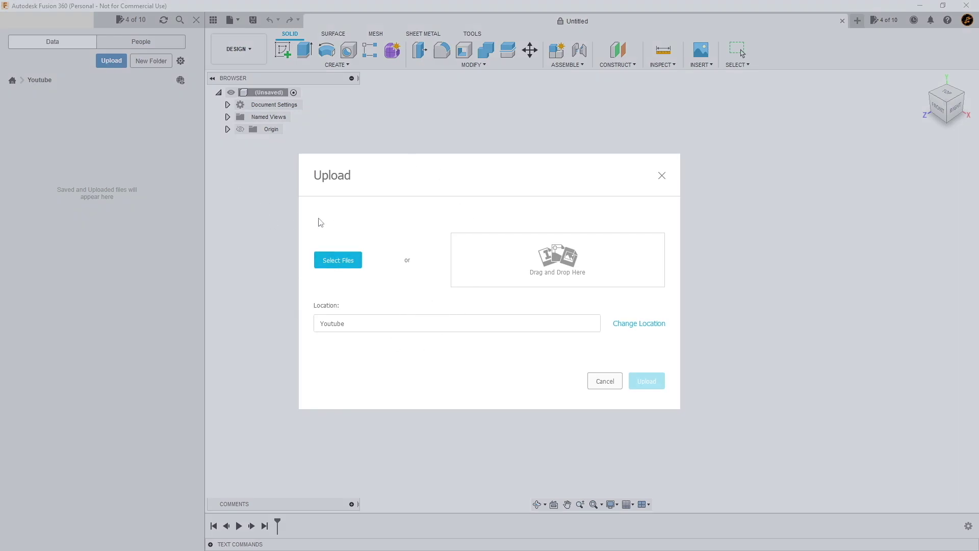
left_click(331, 263)
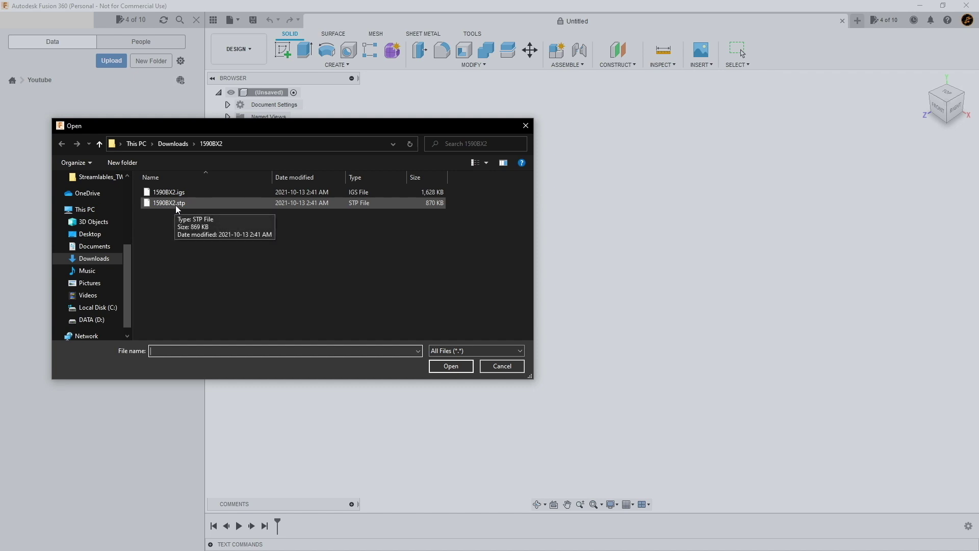
left_click(175, 205)
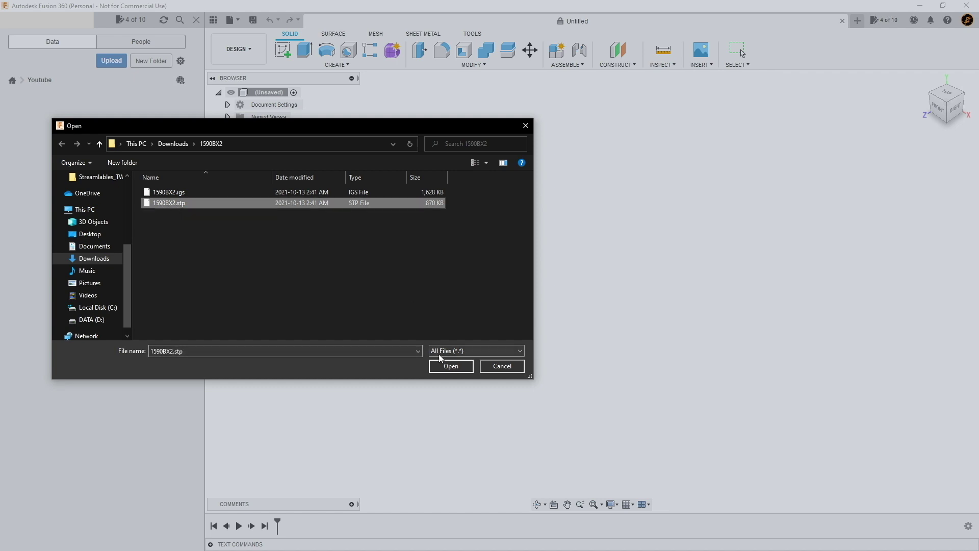
left_click(438, 367)
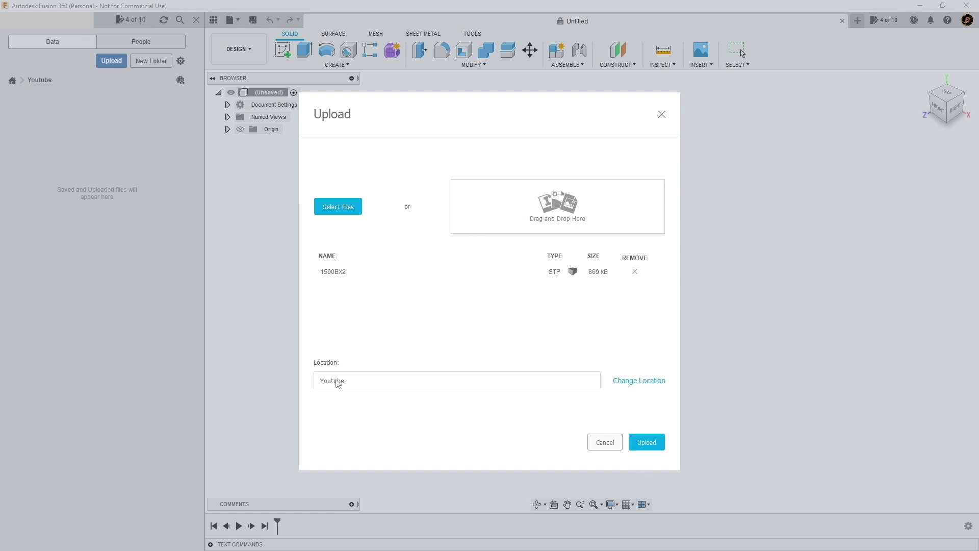
left_click(648, 442)
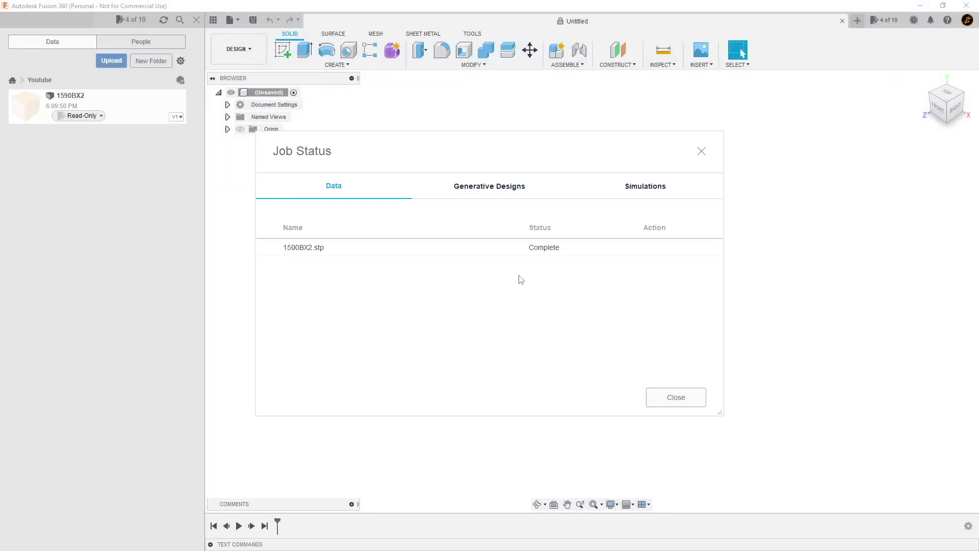
left_click(686, 399)
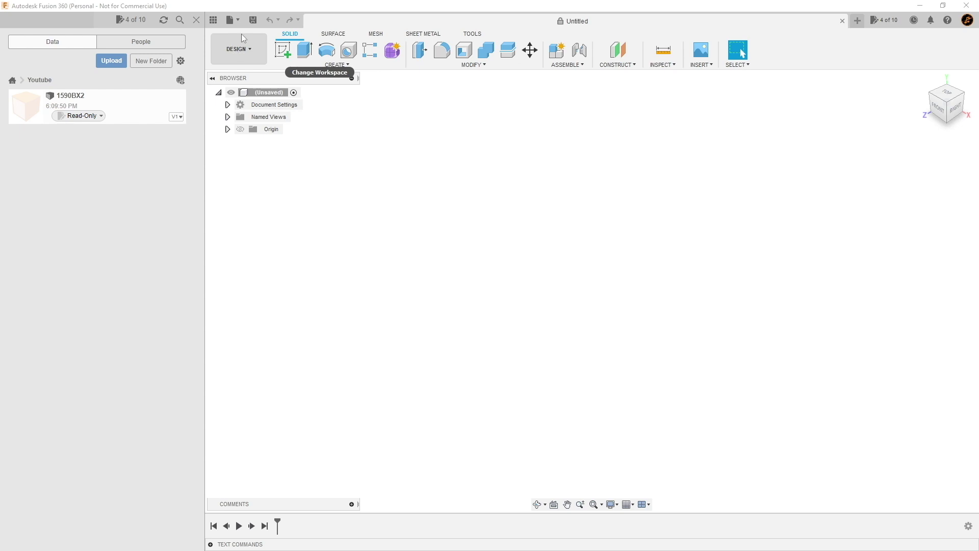
- Save the empty design as YT Test in the Youtube project
left_click(254, 20)
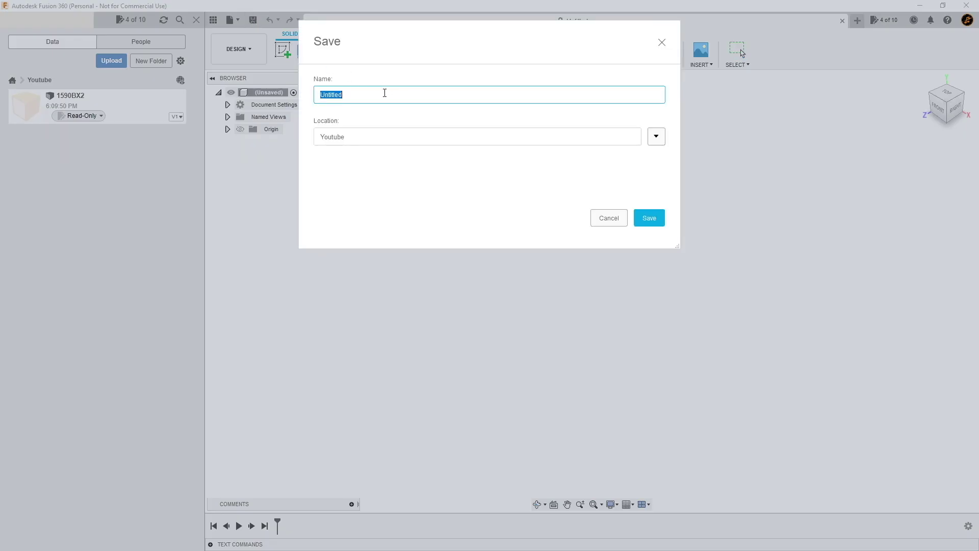
type("YT Test")
left_click(655, 217)
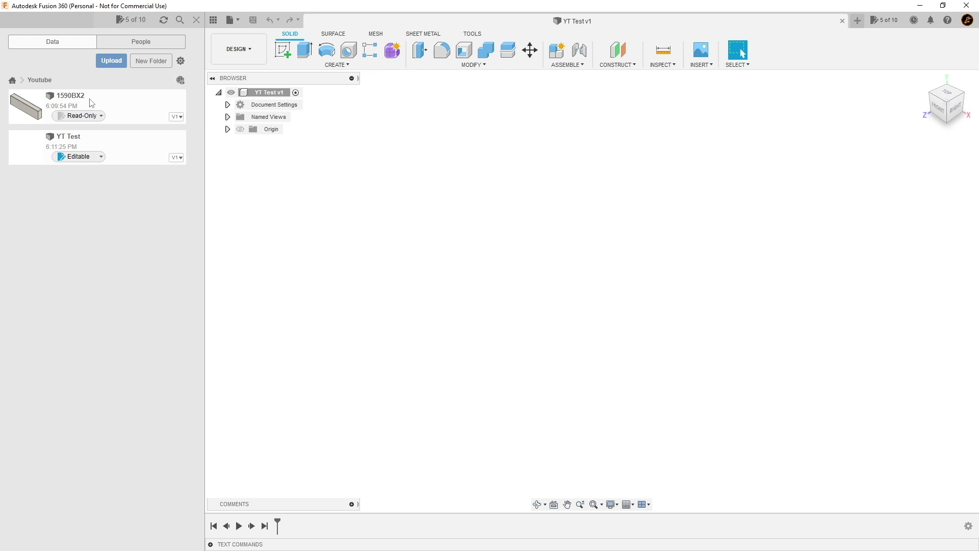
- Insert the 1590BX2 enclosure into the YT Test design, rotated -180 degrees about the X axis, and hide the project data
left_click_drag(90, 103, 424, 232)
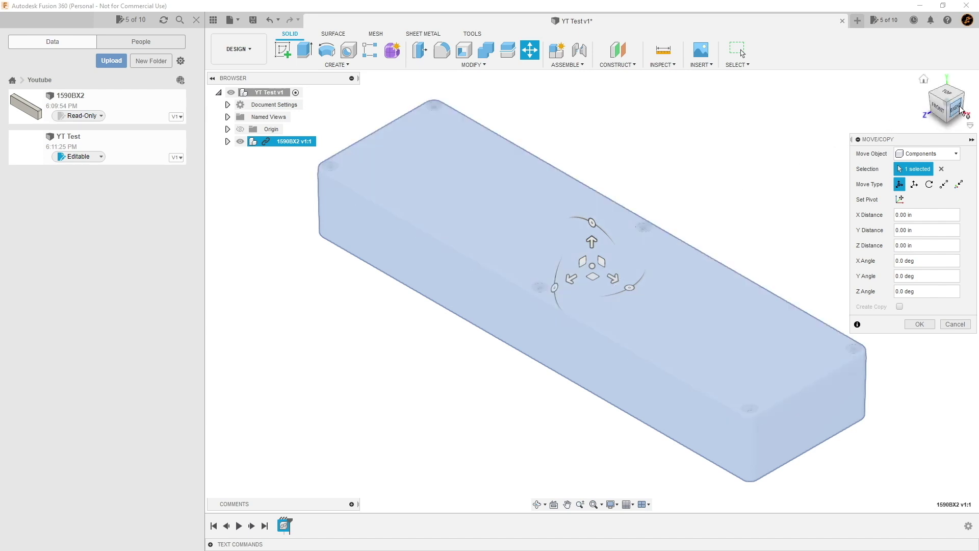
left_click(959, 110)
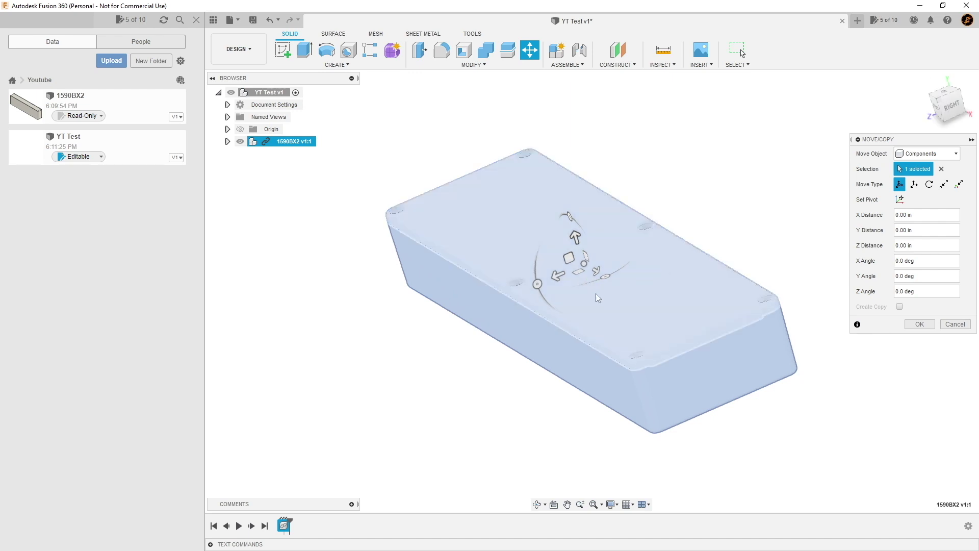
left_click_drag(537, 284, 741, 234)
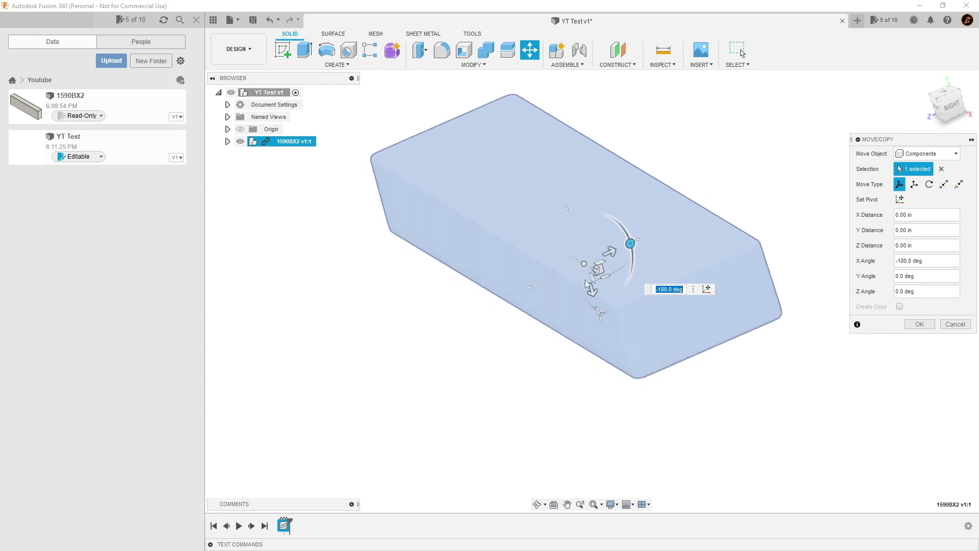
left_click(920, 325)
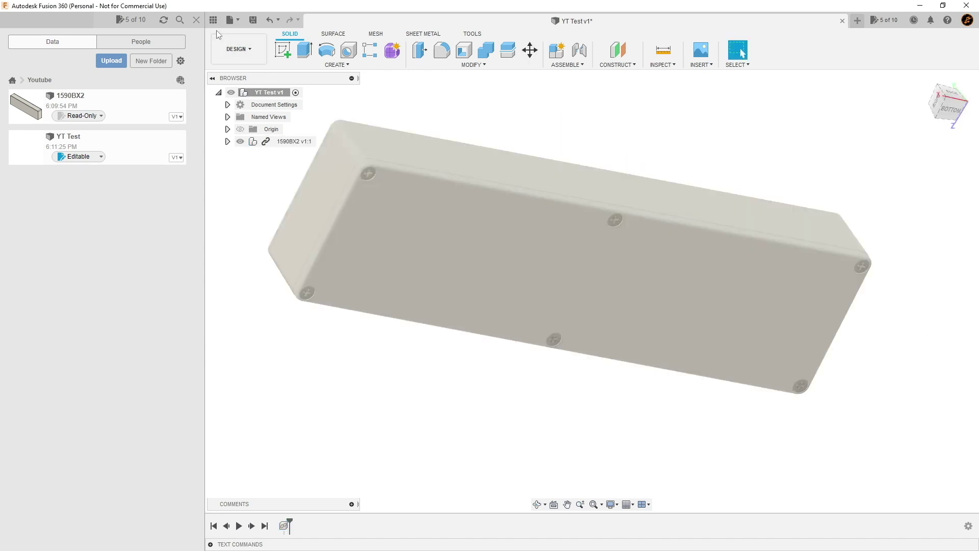
left_click(213, 20)
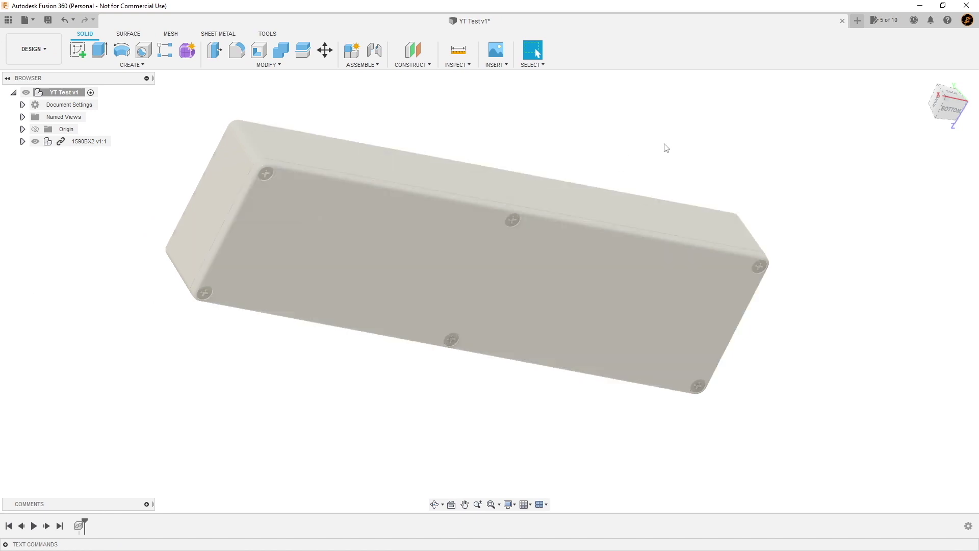
- Expand the 1590BX2 component and hide its six SC530 screws and the 1590BX lid, leaving only the box shown
middle_click_drag(924, 118, 913, 134, "shift")
mouse_move(918, 135)
left_mouse_down()
mouse_move(917, 153)
mouse_move(911, 127)
left_mouse_up()
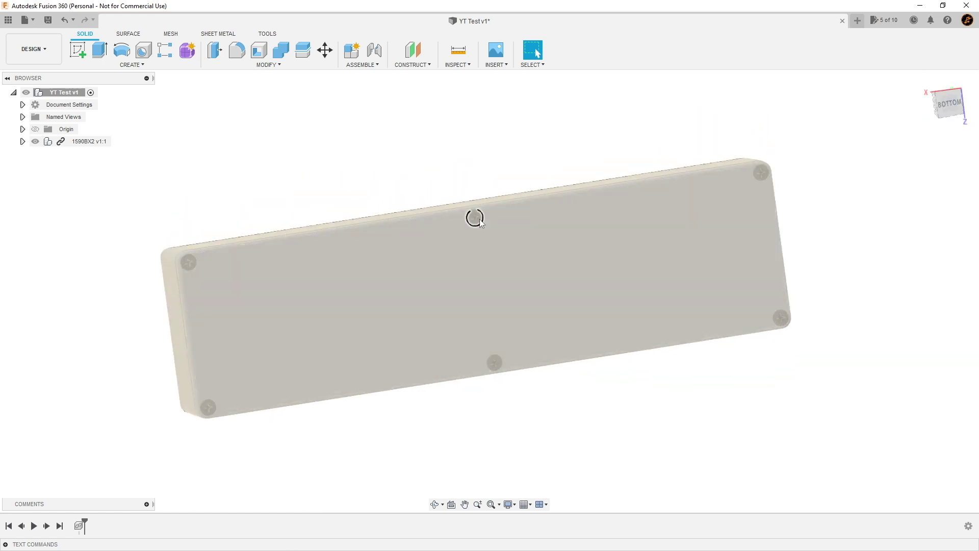
middle_click_drag(954, 123, 959, 146, "shift")
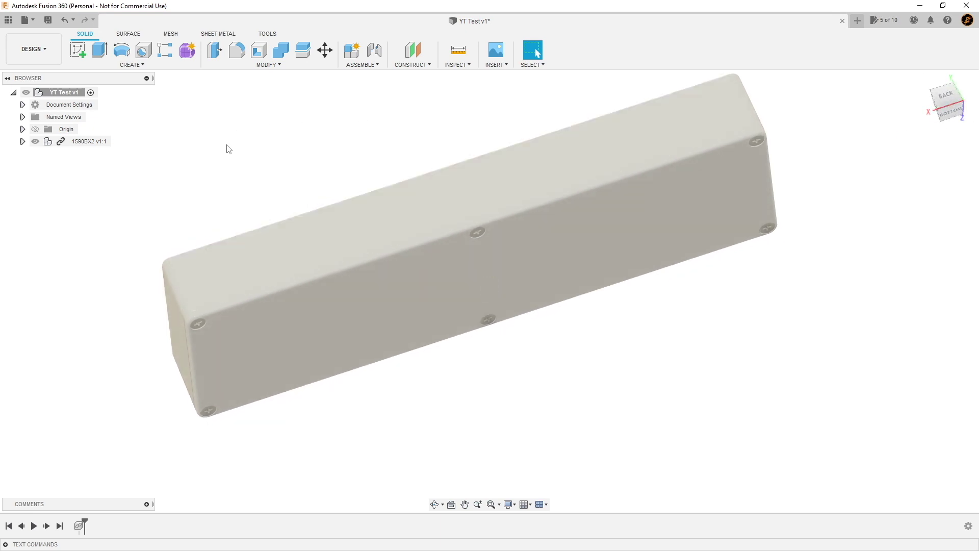
left_click(22, 141)
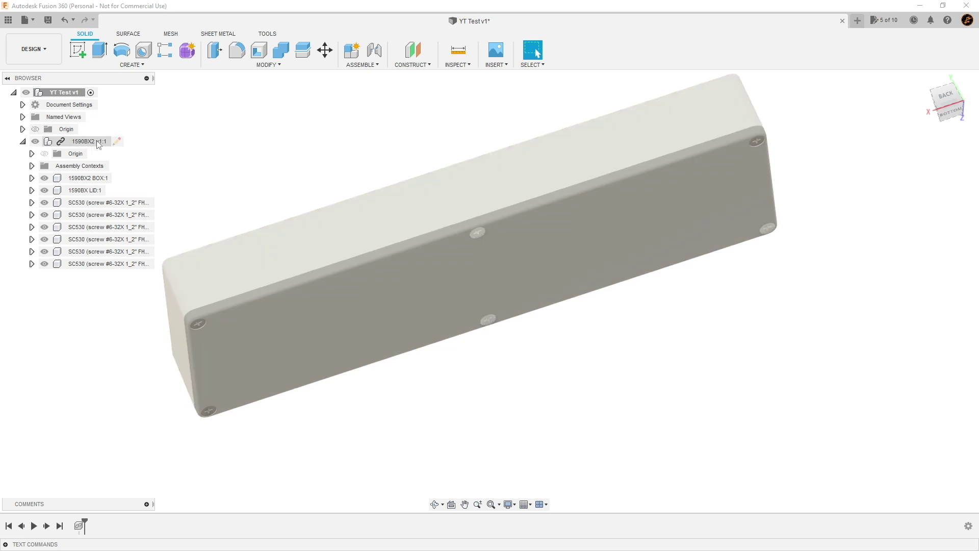
left_click(47, 191)
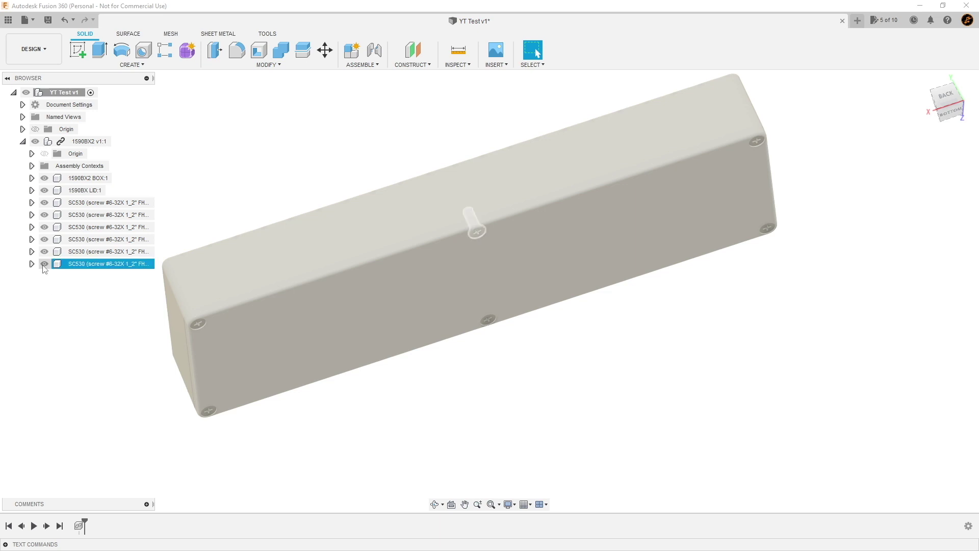
left_click(44, 265)
left_click(44, 251)
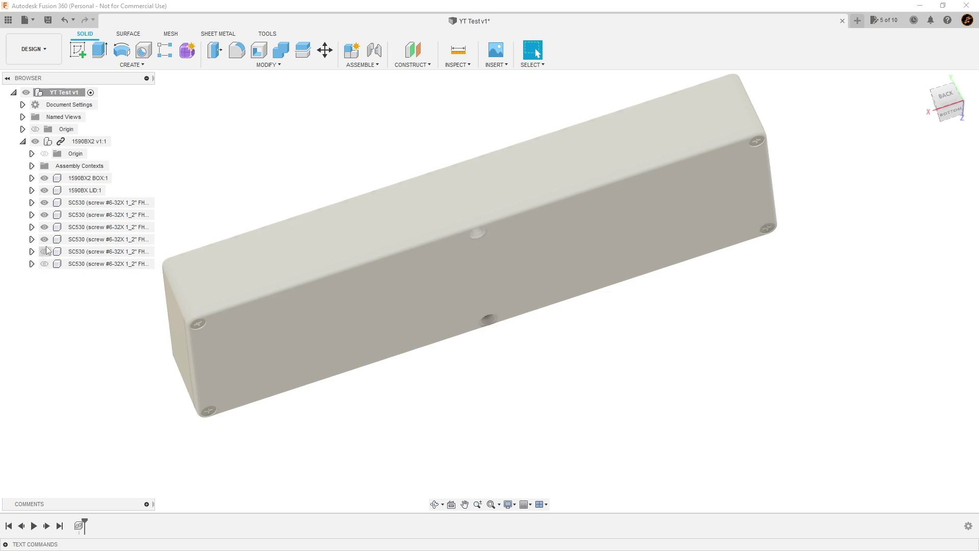
left_click(44, 239)
left_click(44, 227)
left_click(44, 214)
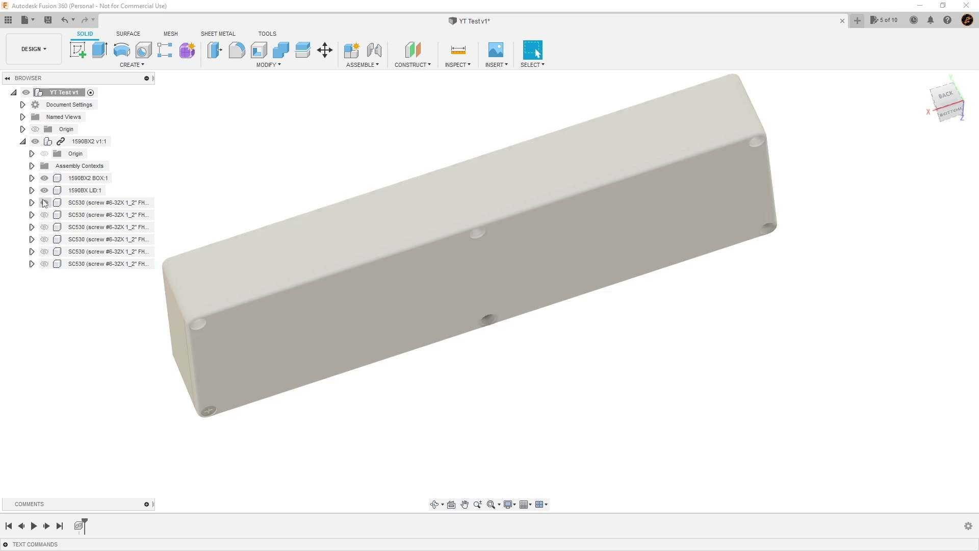
left_click(45, 202)
left_click(43, 191)
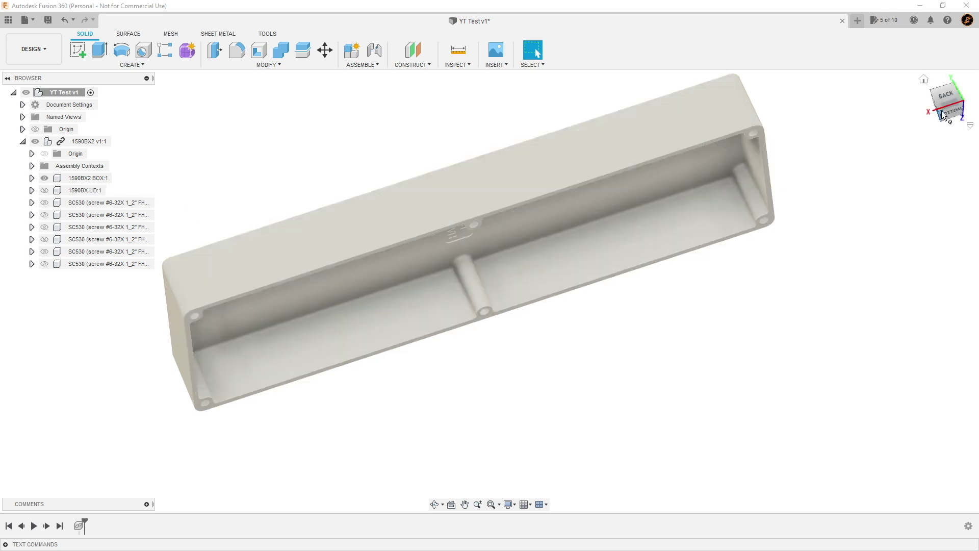
- Examine the inside of the open 1590BX2 box, including the lettering on its inner face and the screw posts
mouse_move(940, 92)
left_mouse_down()
mouse_move(942, 62)
mouse_move(948, 135)
mouse_move(937, 66)
mouse_move(940, 77)
left_mouse_up()
scroll(509, 223, "down", 2)
scroll(509, 224, "up", 5)
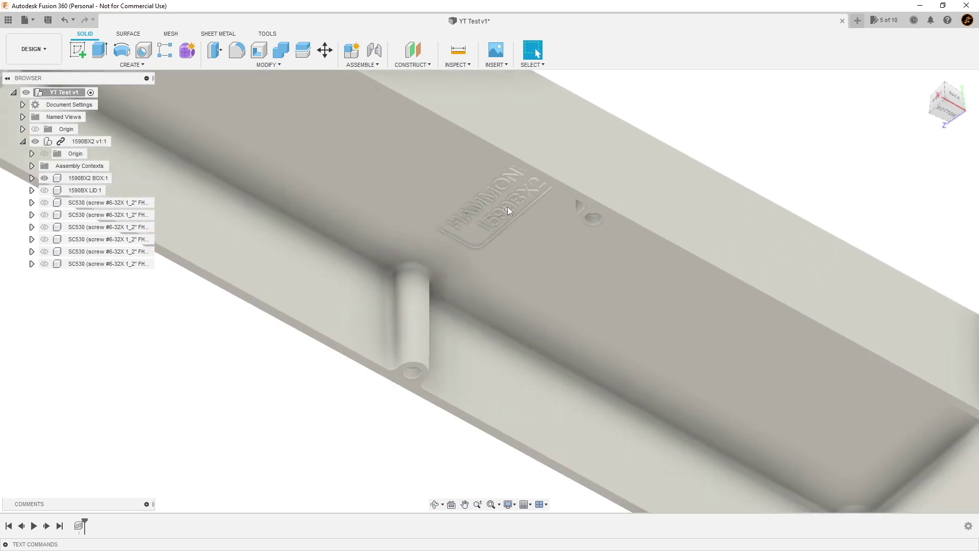
scroll(584, 231, "down", 5)
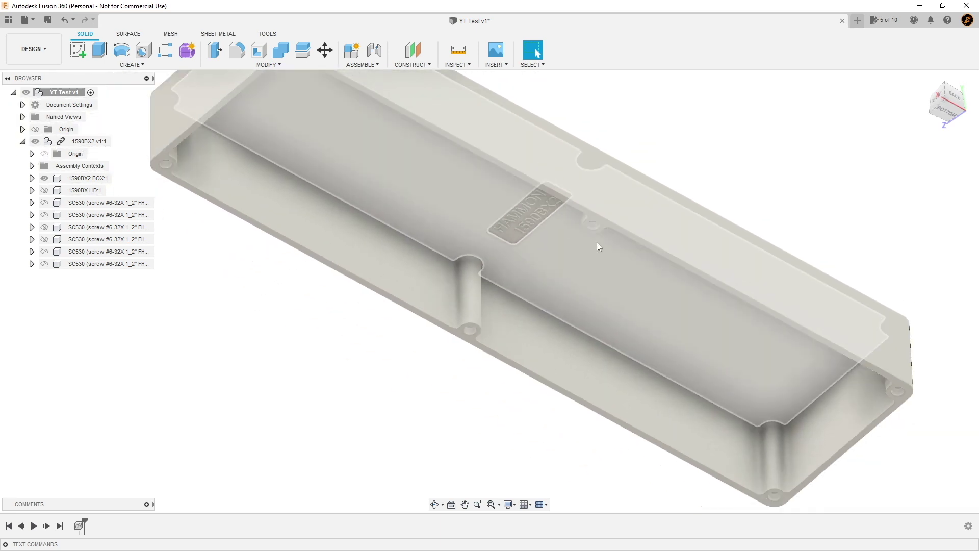
- Break the 1590BX2 component's link to its source design in the project
left_click_drag(951, 113, 936, 130)
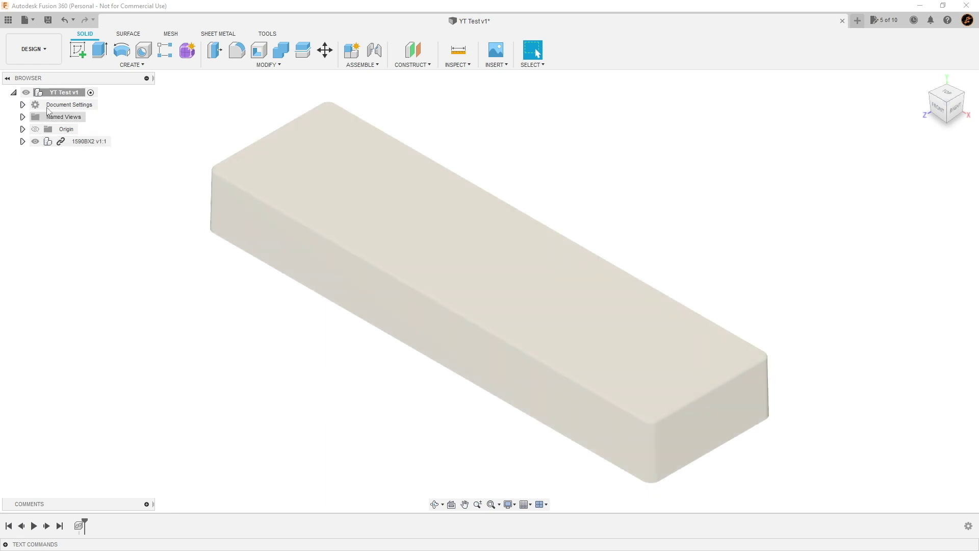
left_click(9, 20)
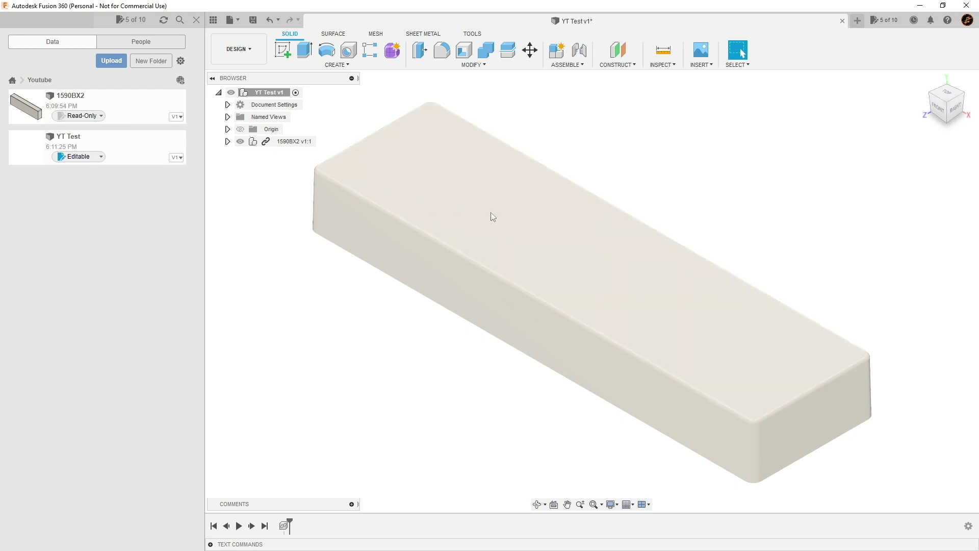
right_click(269, 145)
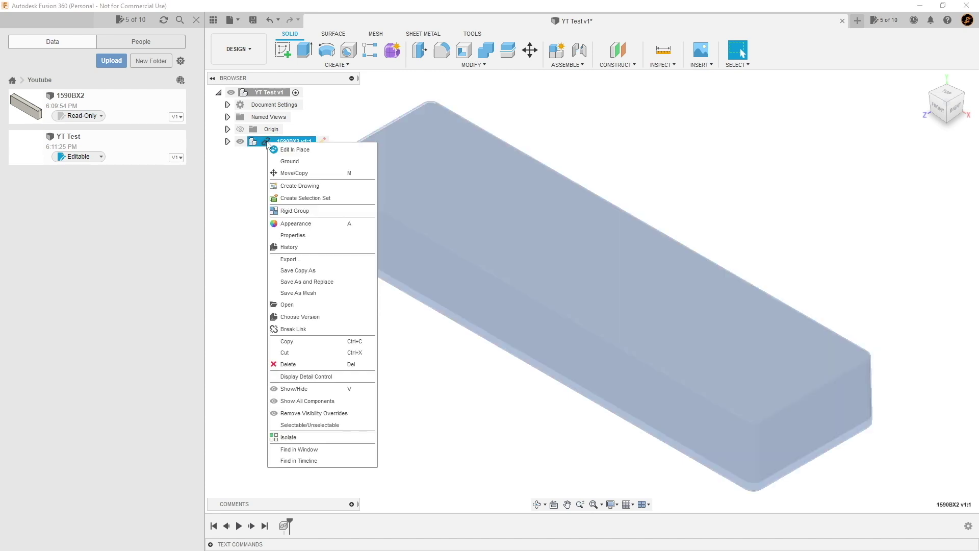
left_click(295, 334)
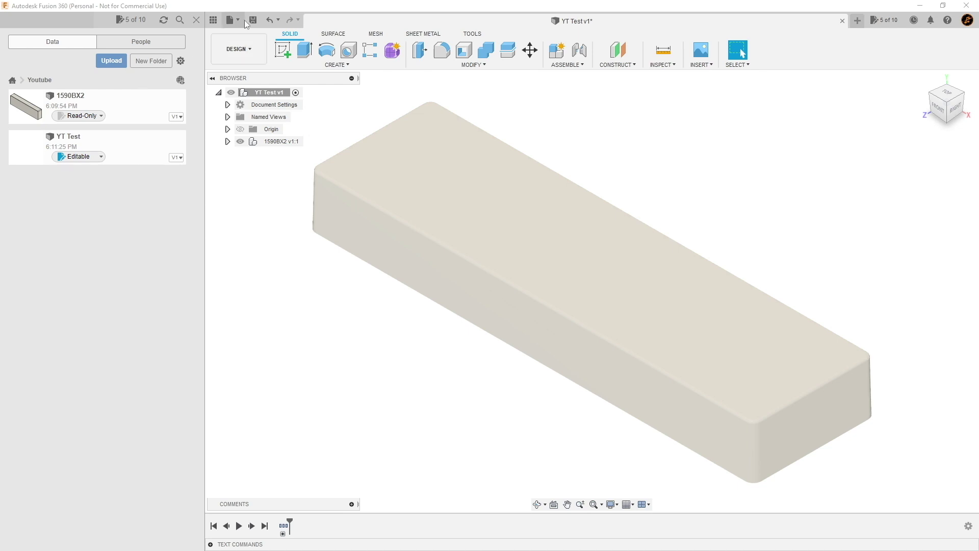
left_click(214, 20)
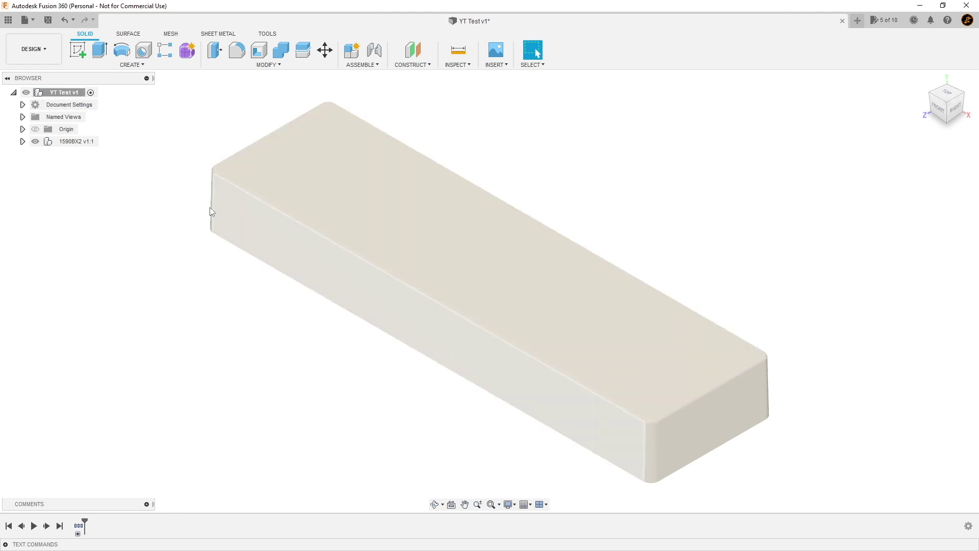
- Activate the 1590BX2 component and start a sketch on the box's large flat outer face, viewed from the top
left_click(70, 142)
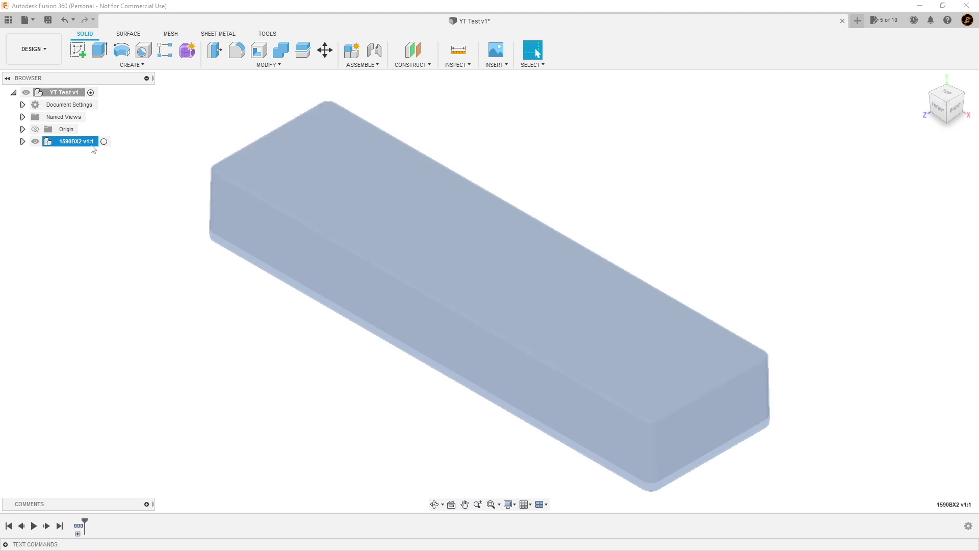
left_click(104, 143)
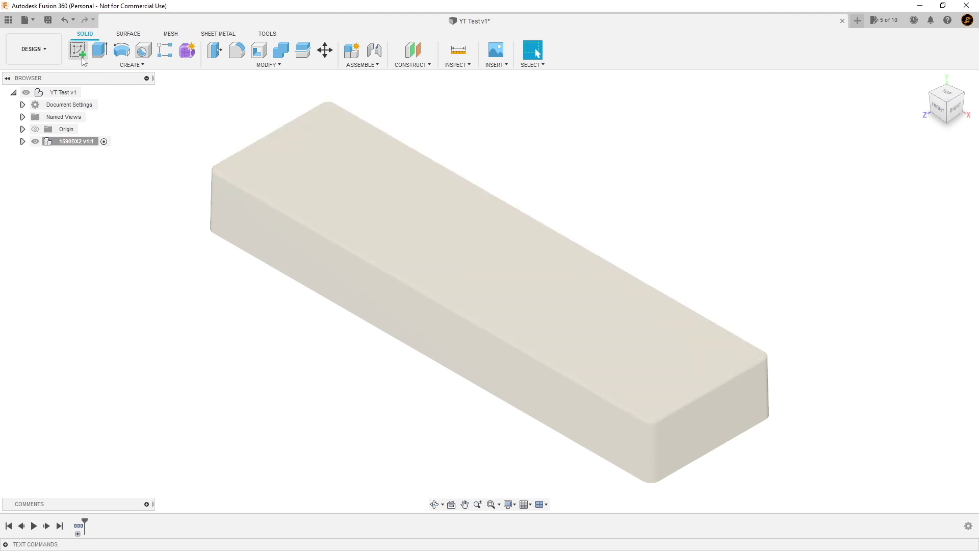
left_click(78, 50)
left_click(78, 50)
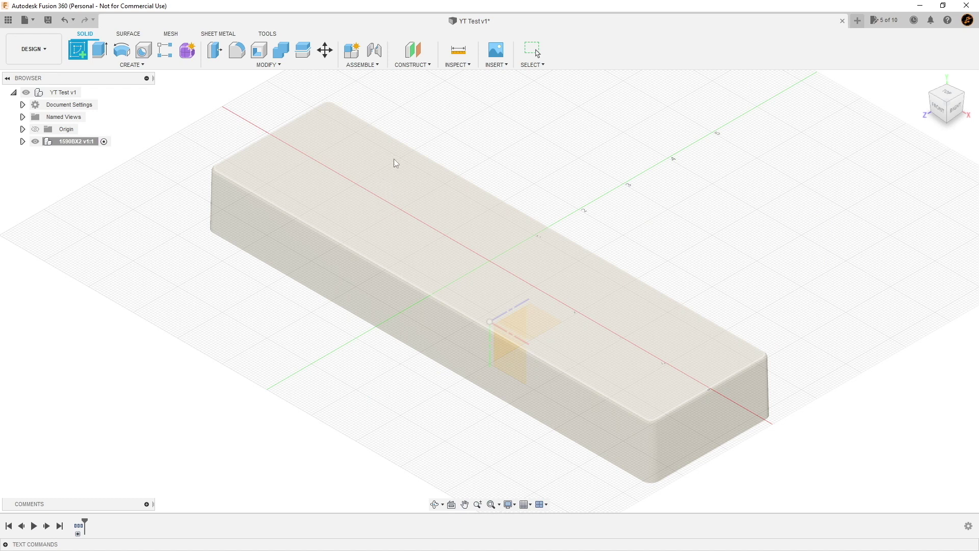
left_click(422, 234)
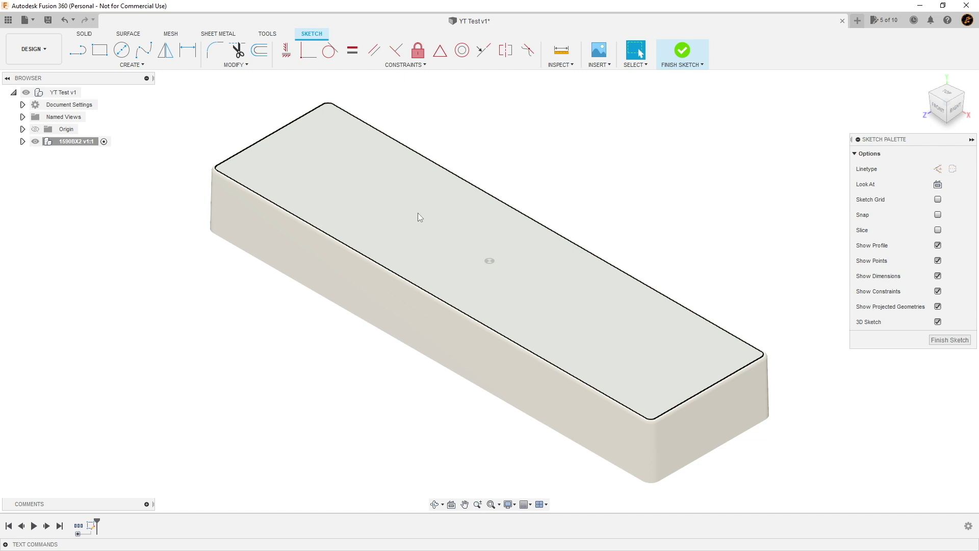
left_click(947, 96)
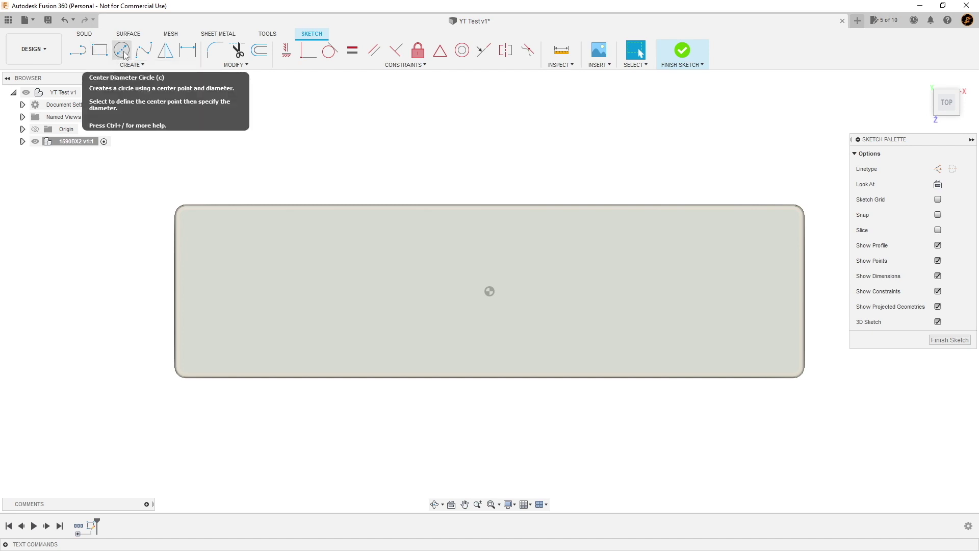
left_click(123, 53)
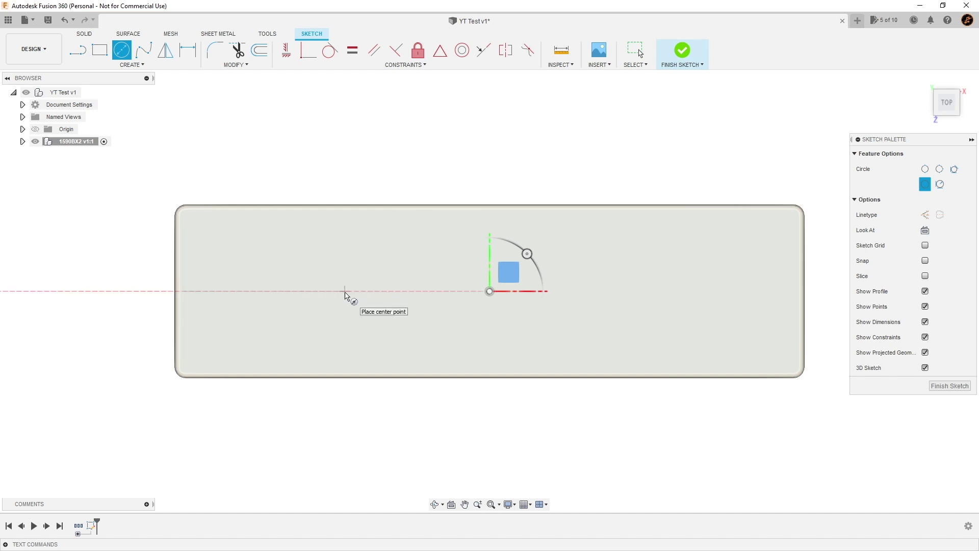
key("Escape")
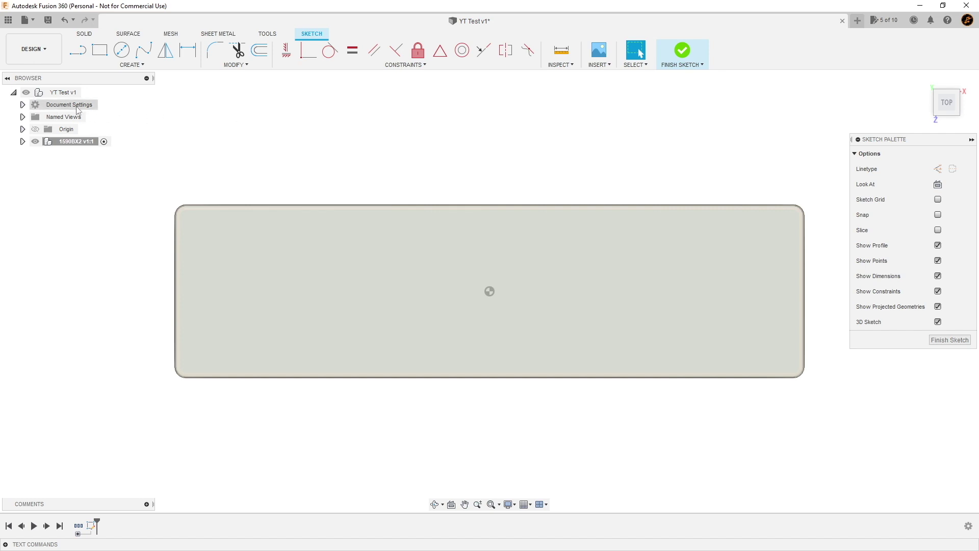
- Change the document's active units to Millimeter
left_click(23, 104)
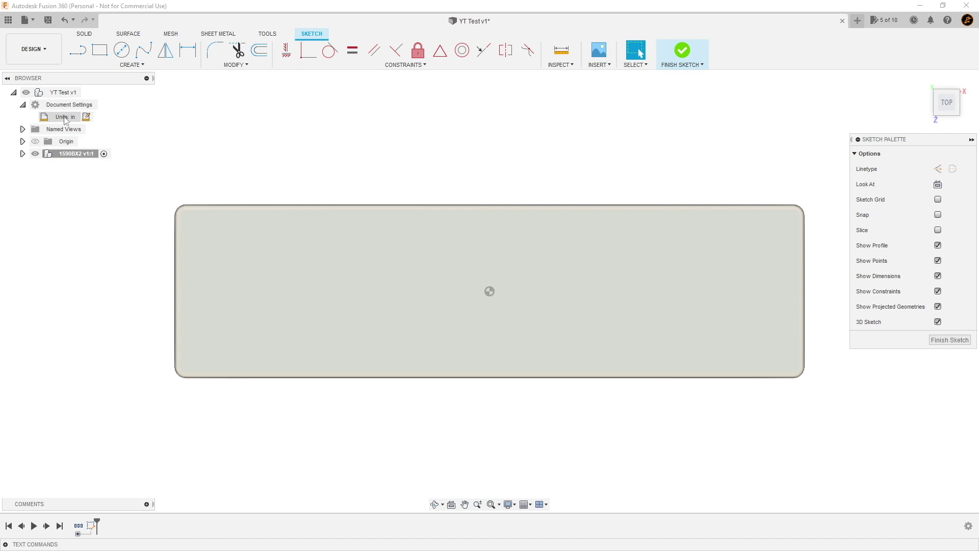
left_click(86, 117)
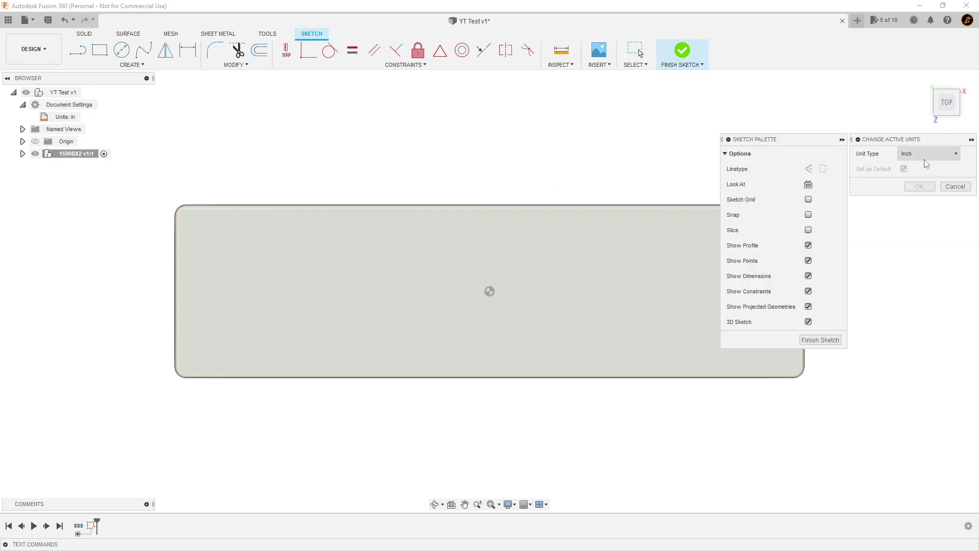
left_click(957, 153)
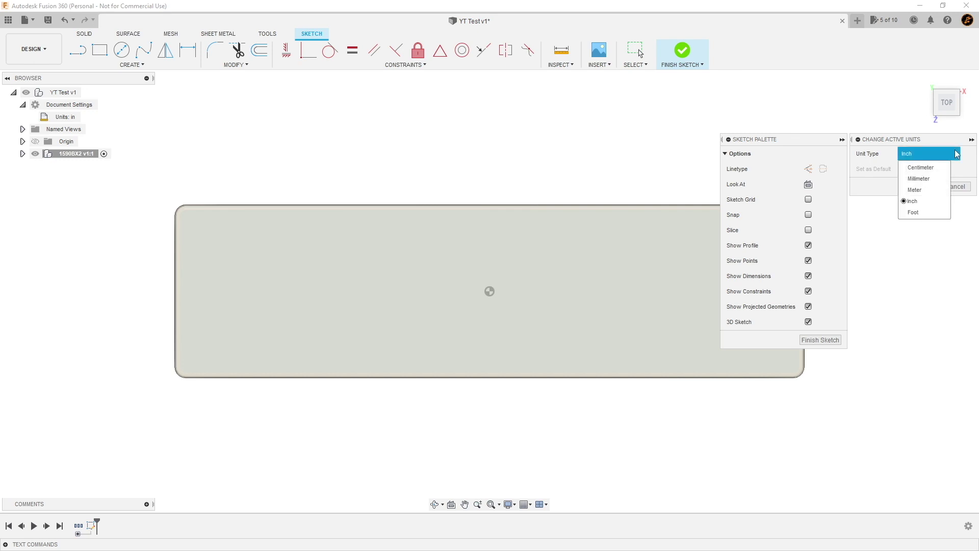
left_click(910, 180)
left_click(916, 188)
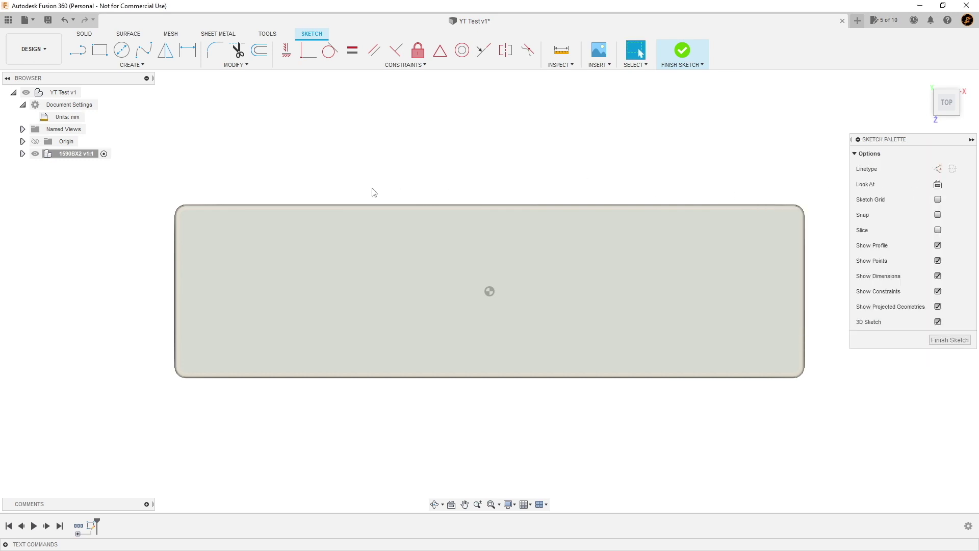
left_click(23, 104)
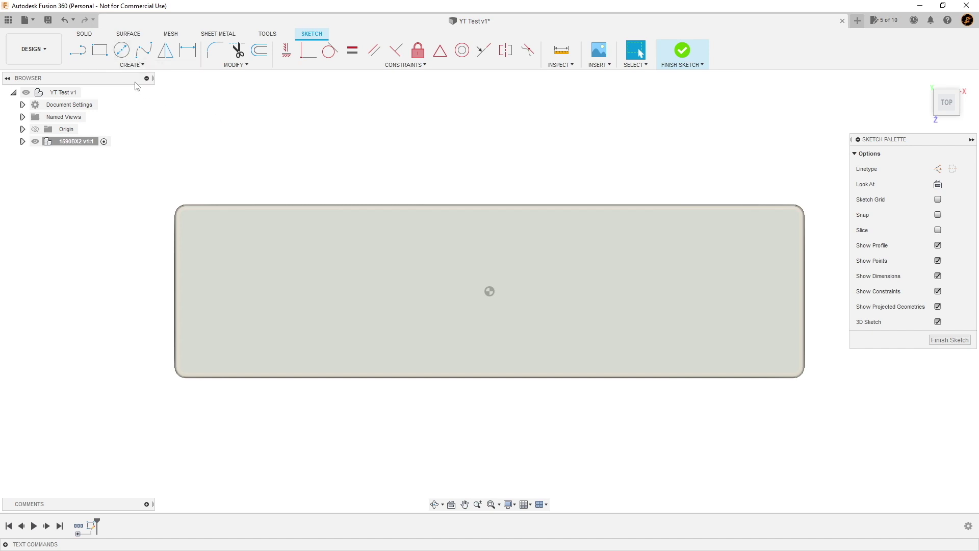
- Sketch a center-diameter circle of 10 mm diameter at the sketch origin in the middle of the box's top face
left_click(122, 50)
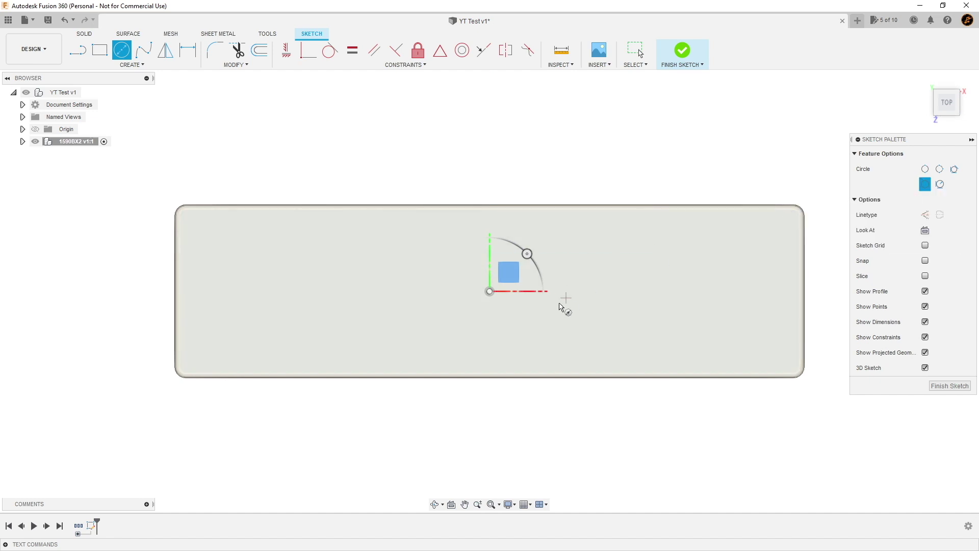
left_click(490, 293)
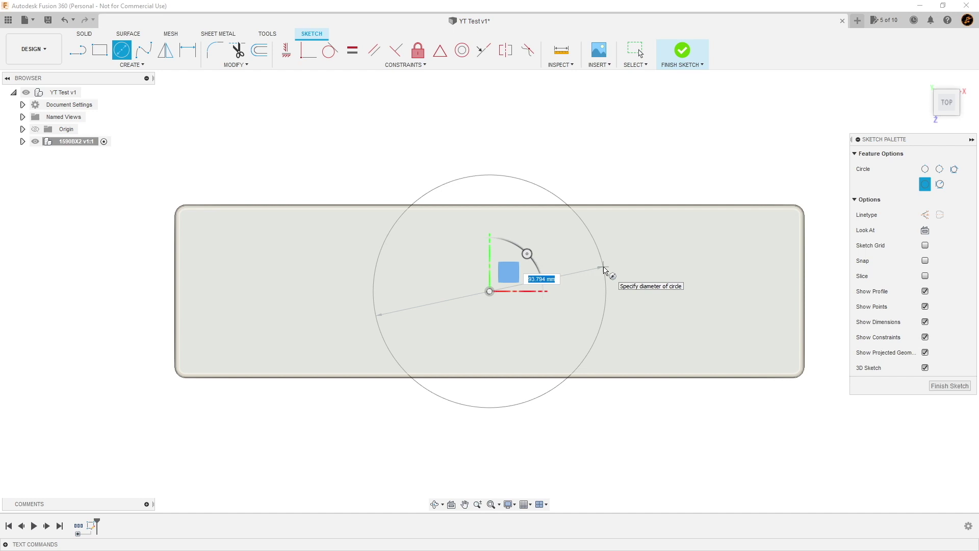
type("10")
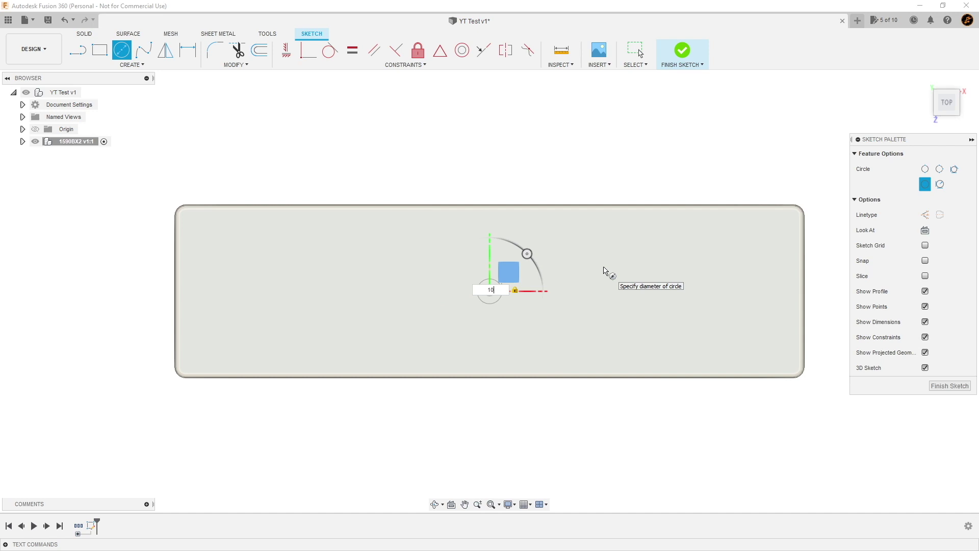
key("Return")
key("Escape")
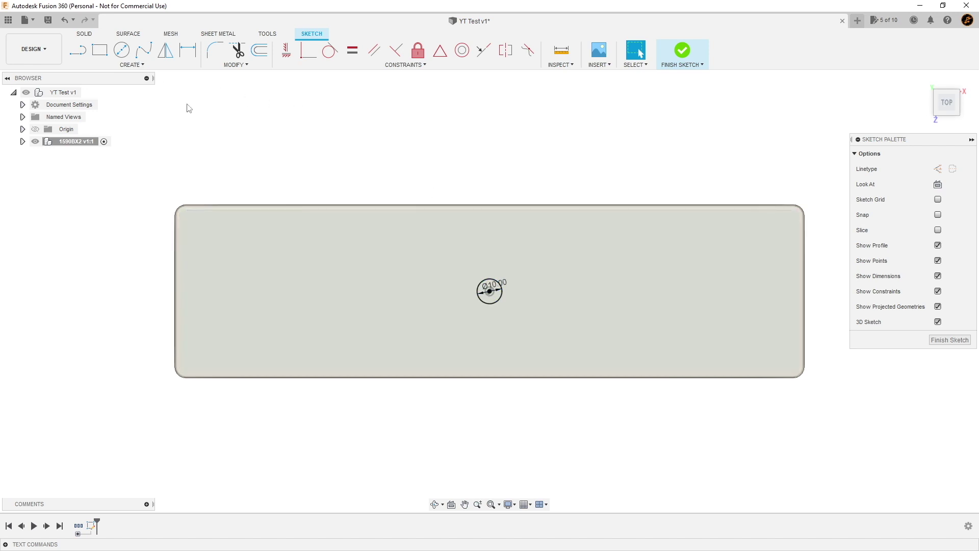
- Pattern the circle rectangularly along the box's length with quantity 3, an 80 mm extent and Symmetric direction, and finish the sketch
left_click(131, 65)
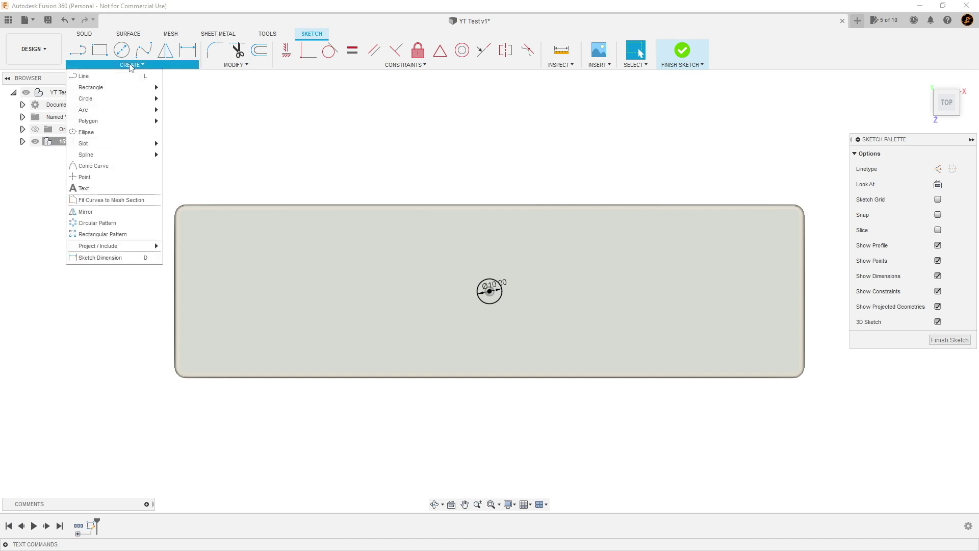
left_click(101, 236)
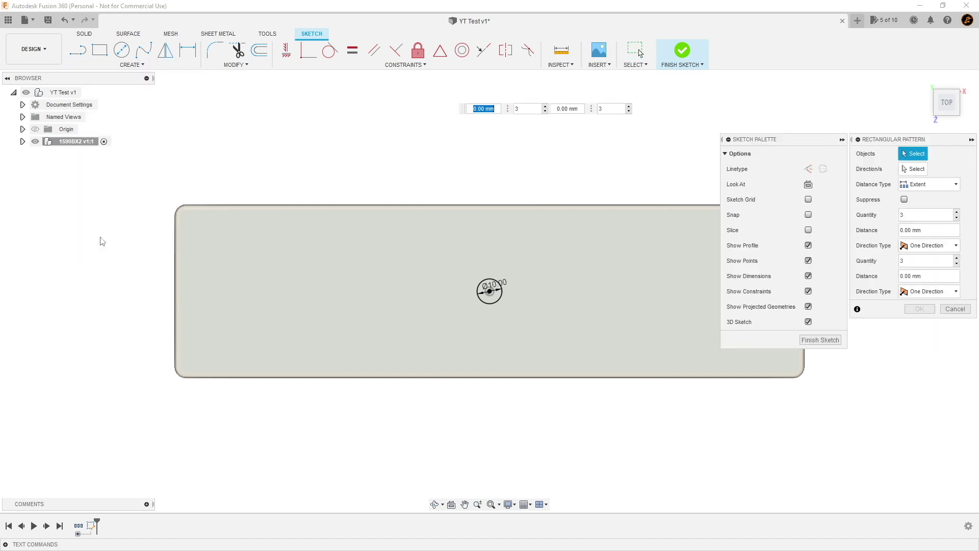
left_click(493, 301)
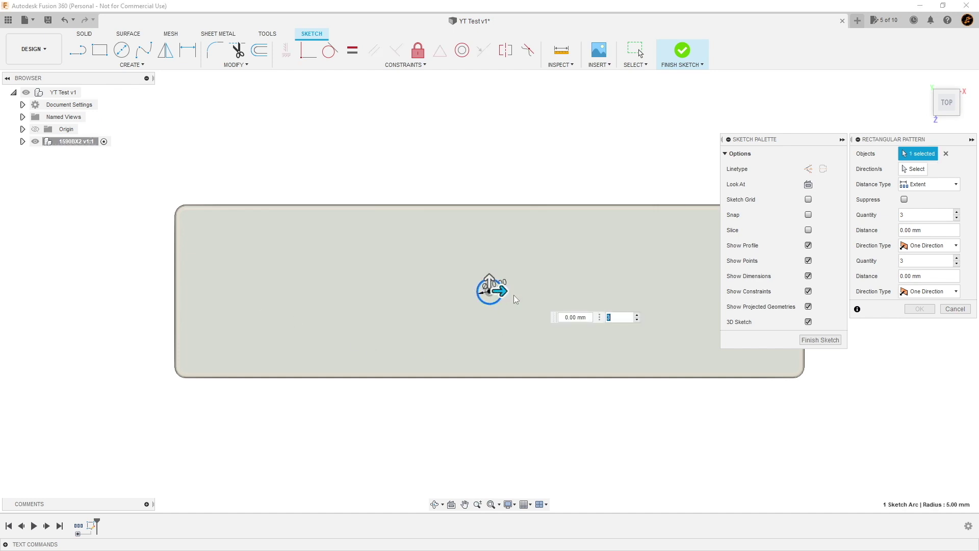
left_click_drag(502, 287, 582, 287)
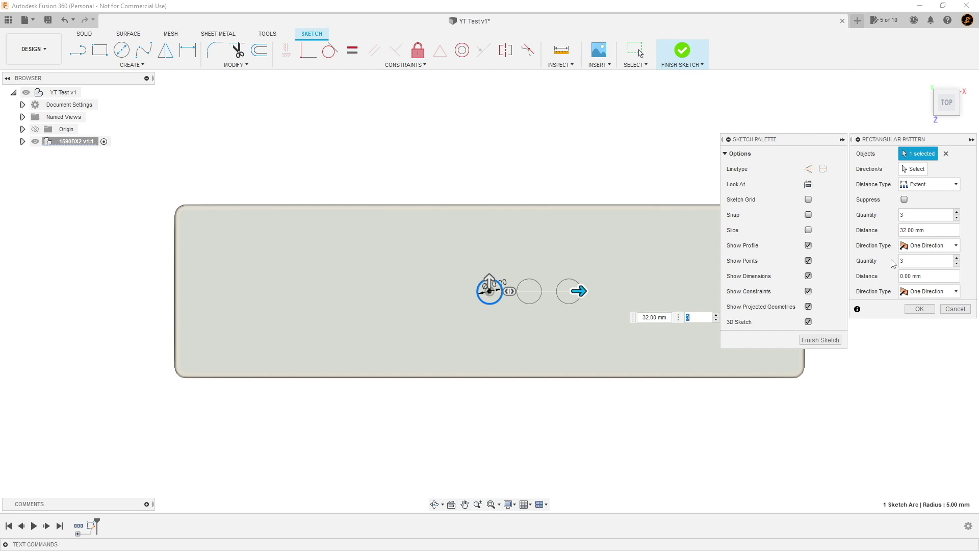
left_click(943, 246)
left_click(944, 271)
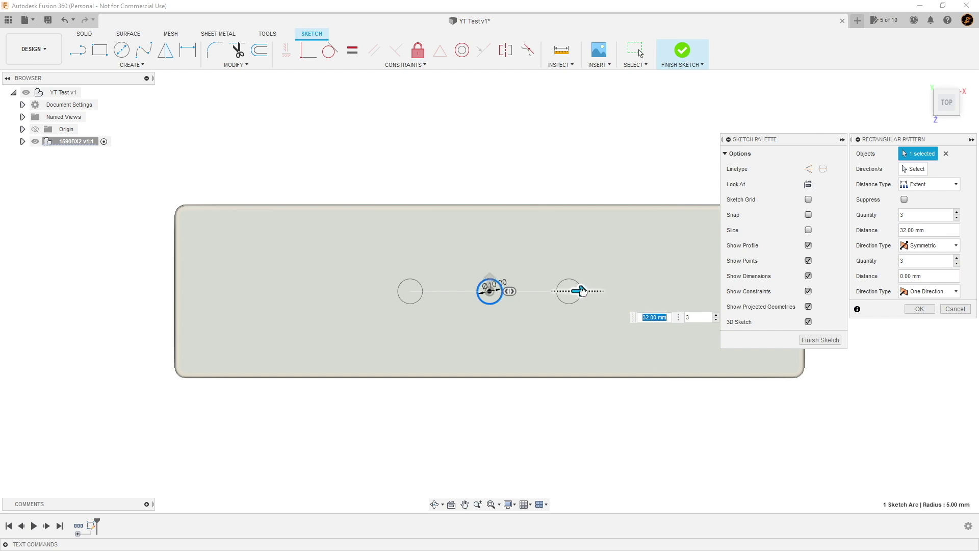
left_click_drag(582, 289, 703, 274)
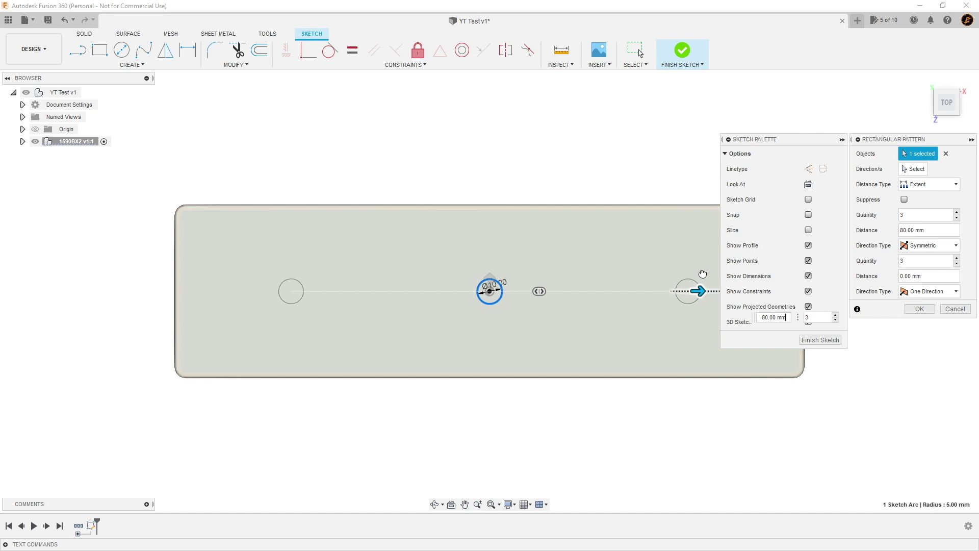
left_click_drag(702, 275, 703, 274)
key("Tab")
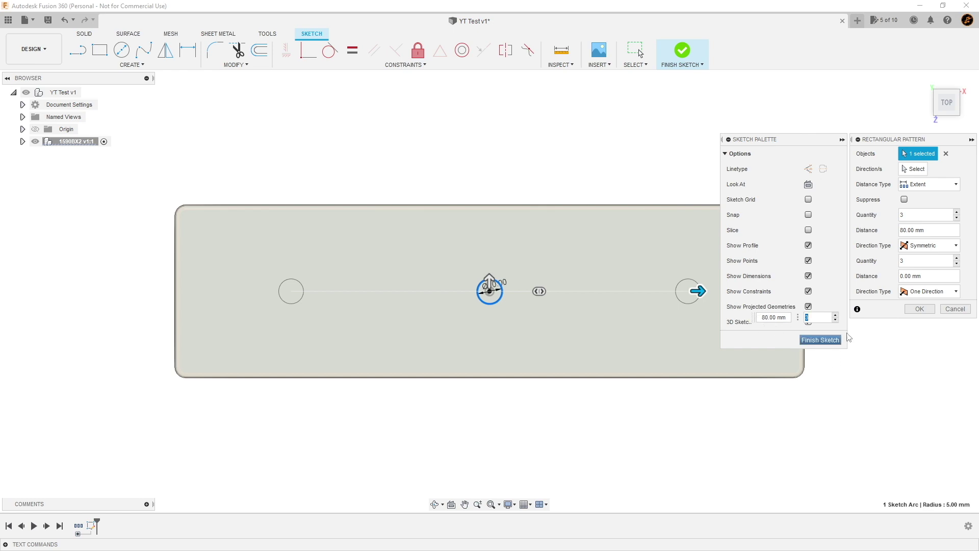
left_click(921, 309)
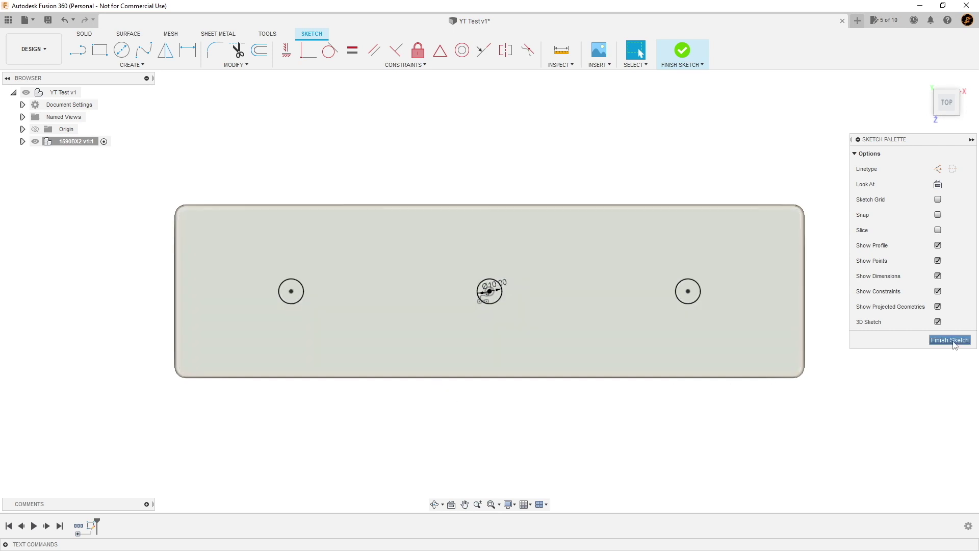
left_click(950, 341)
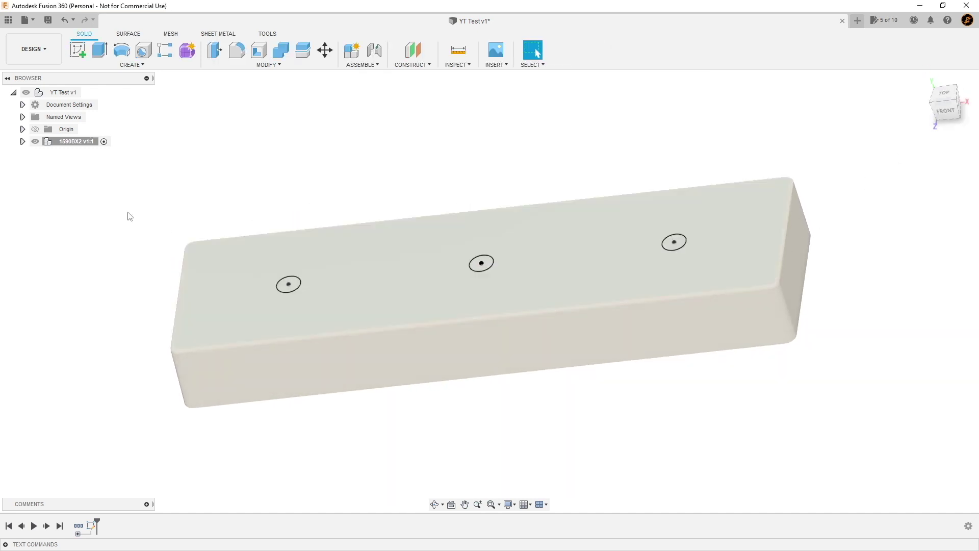
- Locate Sketch1 inside the 1590BX2 component and toggle its visibility off and on
left_click(23, 141)
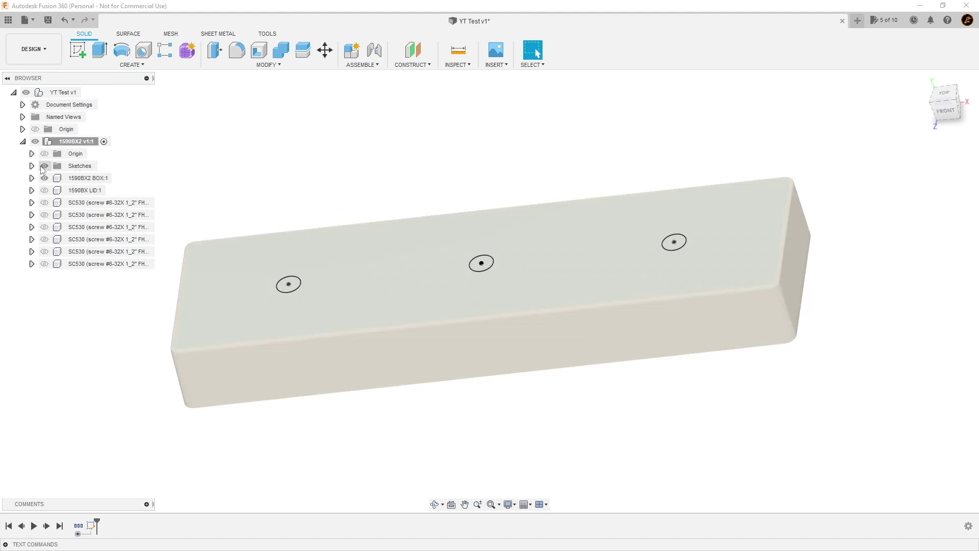
left_click(32, 166)
left_click(56, 180)
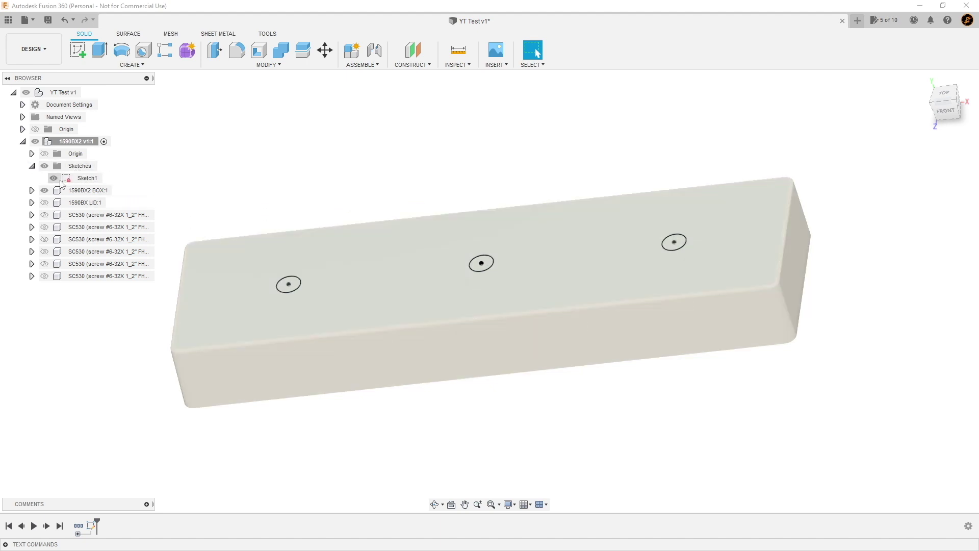
left_click(54, 178)
left_click(54, 178)
left_click(22, 141)
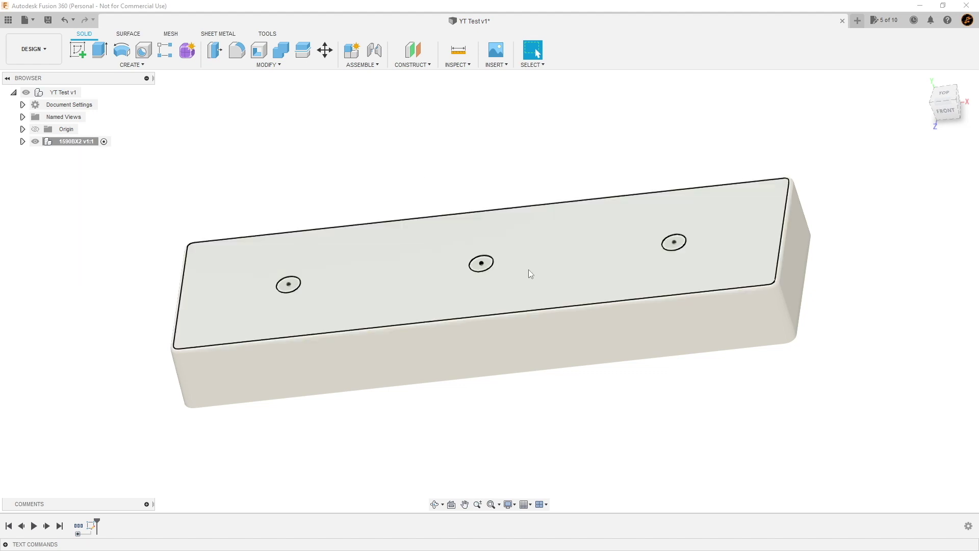
- Extrude the three 10 mm circles on the top face 21 mm down into the box as a Cut
mouse_move(474, 266)
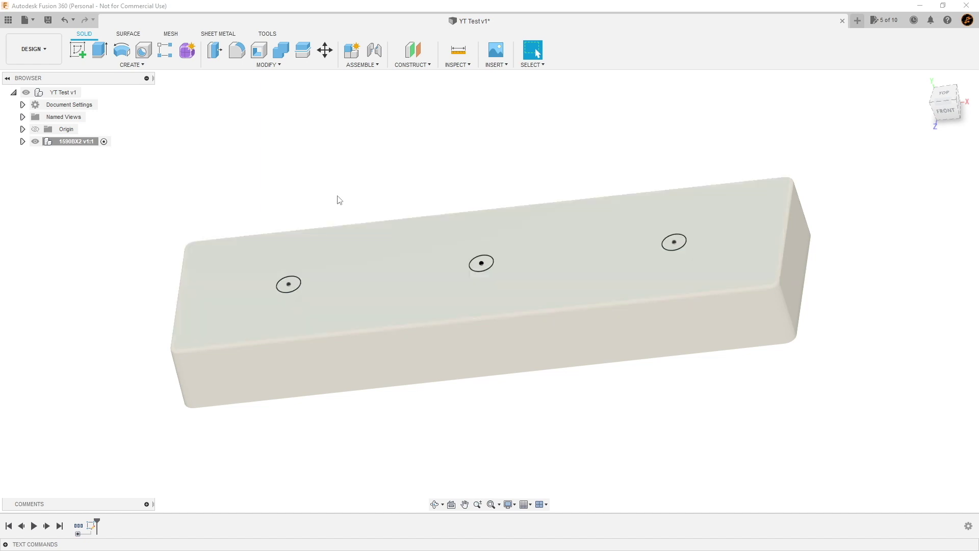
left_click(101, 51)
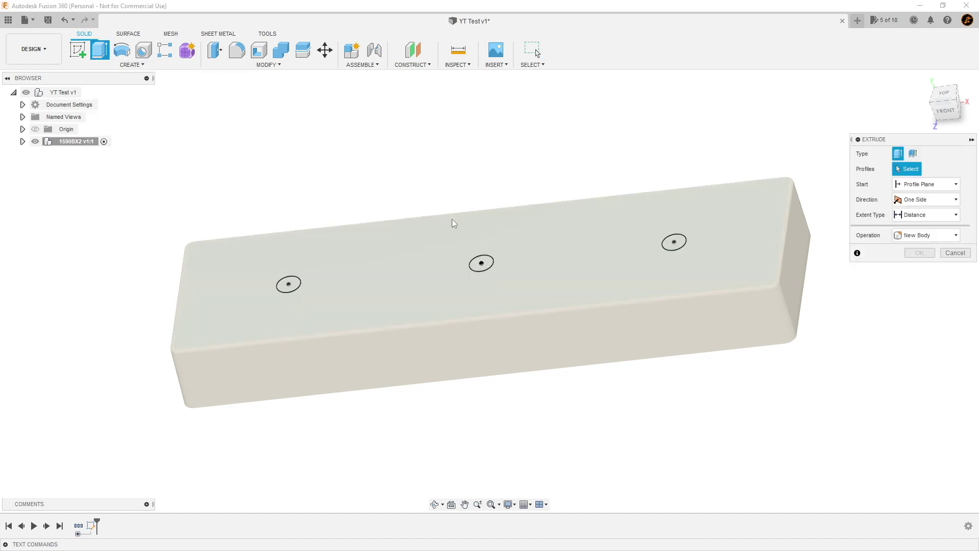
left_click(295, 287)
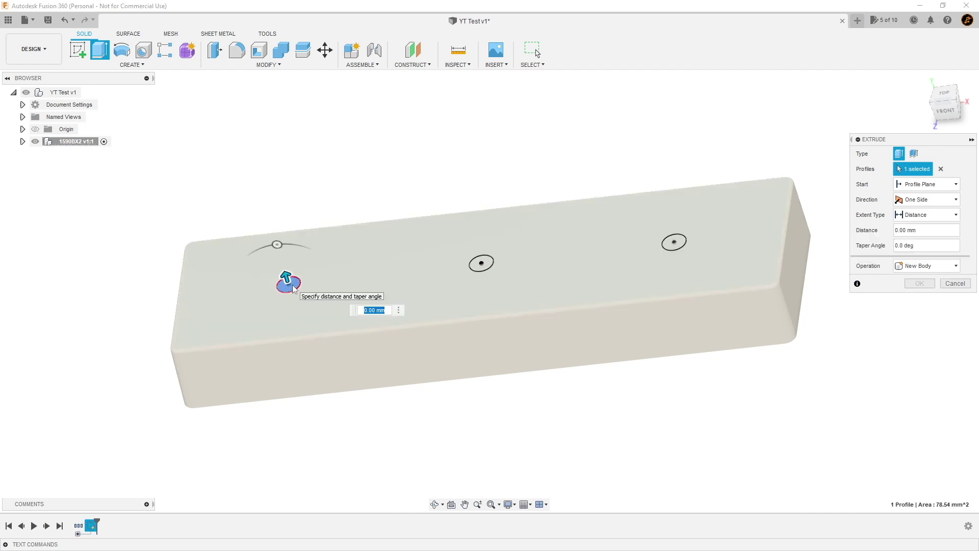
left_click(486, 265)
left_click(681, 242)
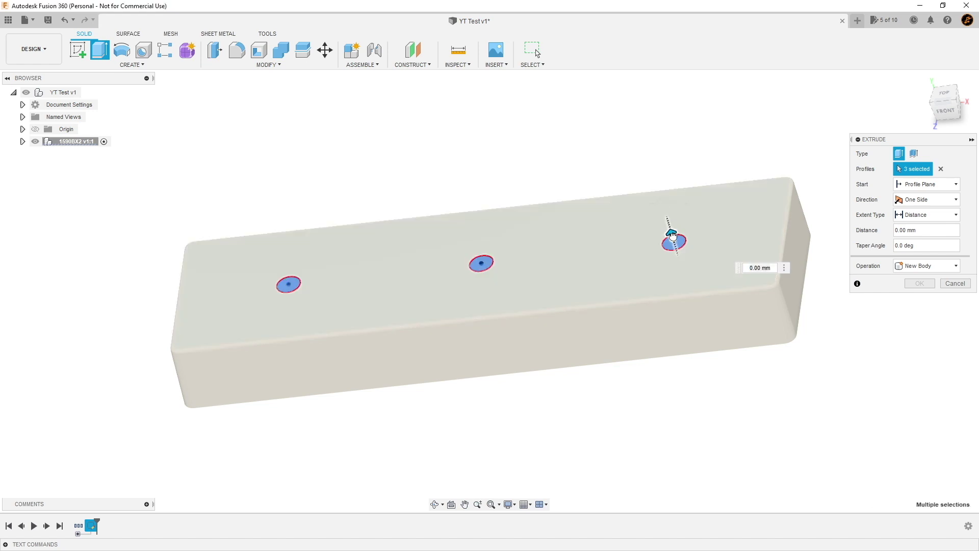
left_click_drag(670, 222, 650, 165)
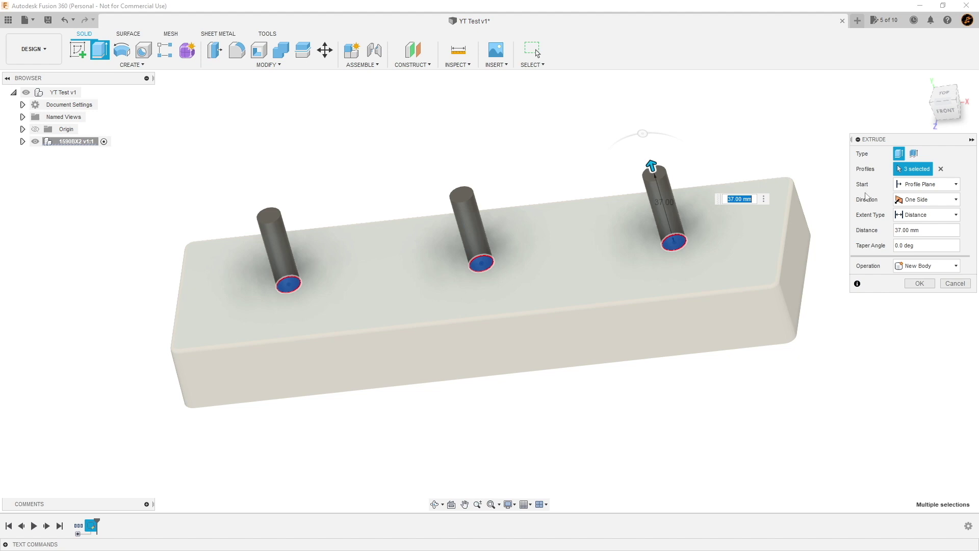
left_click(944, 270)
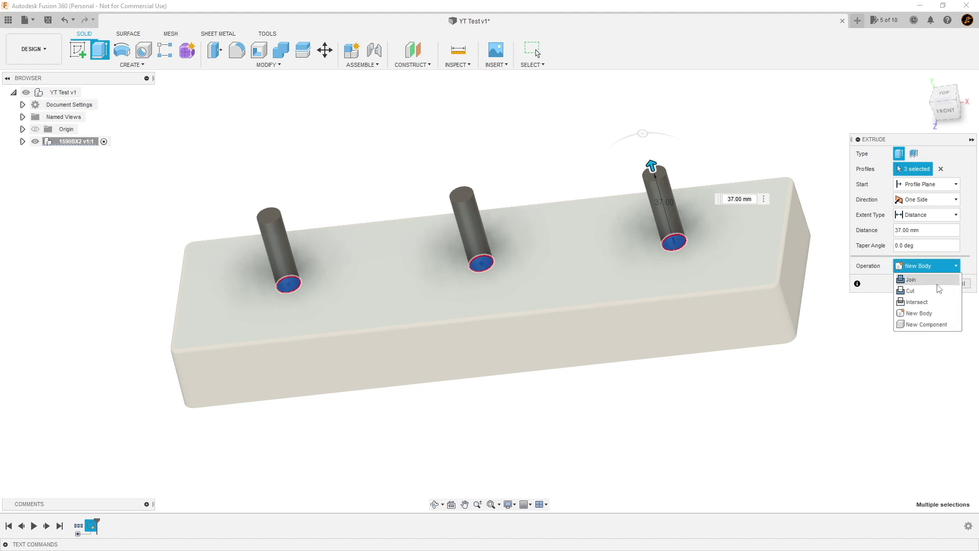
left_click(936, 291)
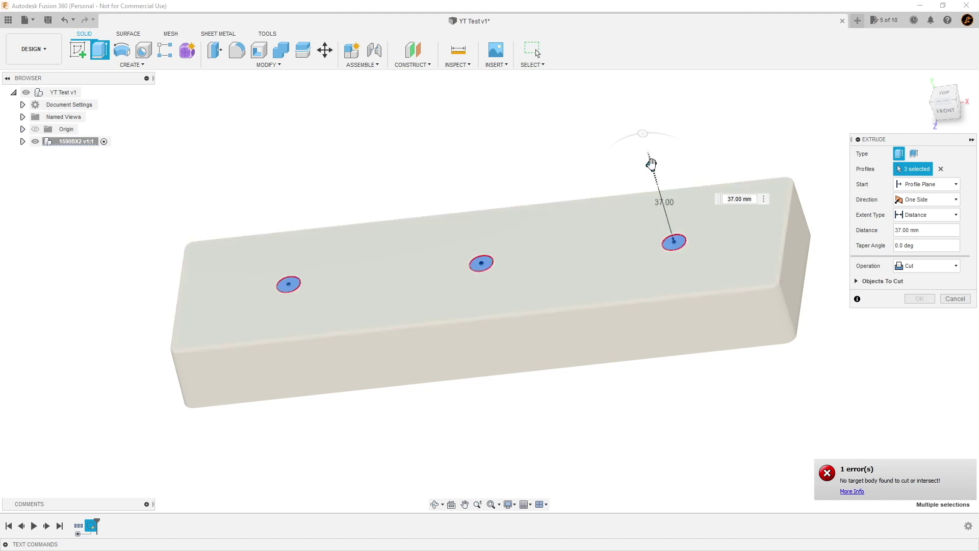
left_click_drag(652, 166, 738, 259)
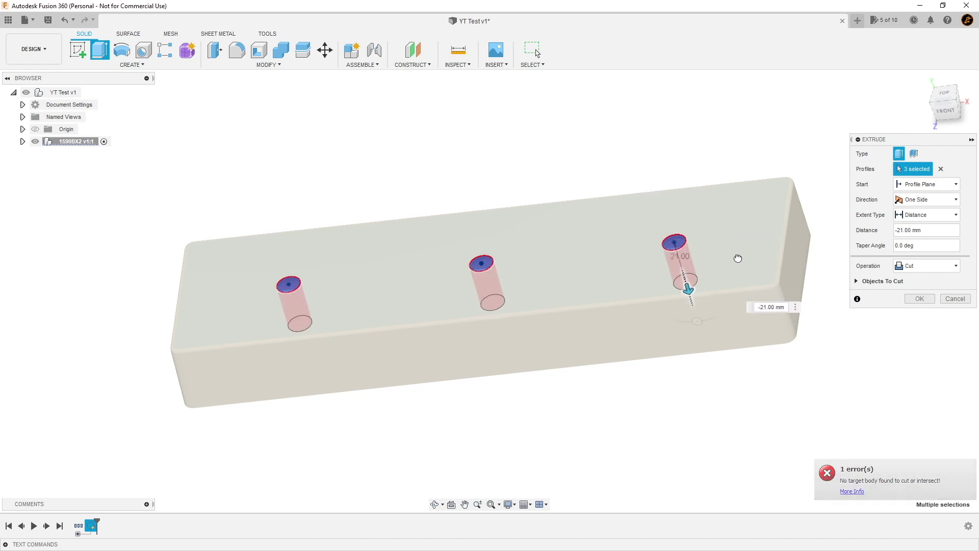
left_click_drag(942, 101, 937, 79)
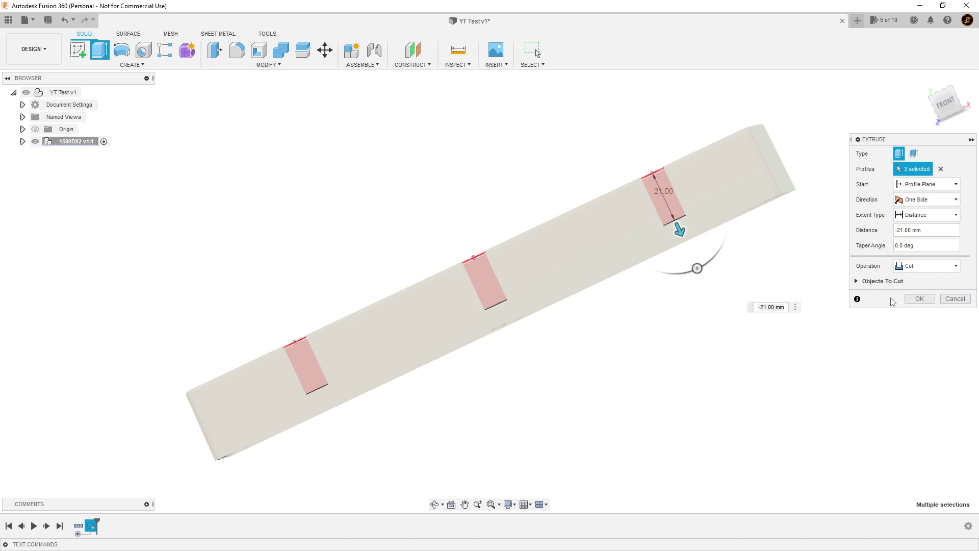
left_click(918, 299)
- Start a new sketch on the back long side face of the 1590BX2 enclosure
middle_click_drag(490, 288, 489, 291, "shift")
left_click_drag(947, 104, 816, 172)
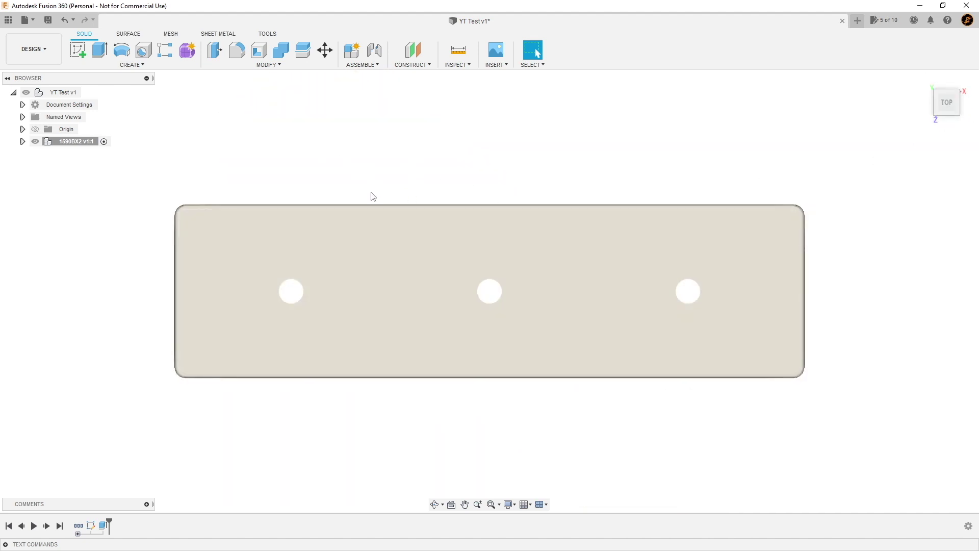
mouse_move(950, 110)
left_mouse_down()
mouse_move(947, 156)
mouse_move(952, 99)
left_mouse_up()
left_click(952, 110)
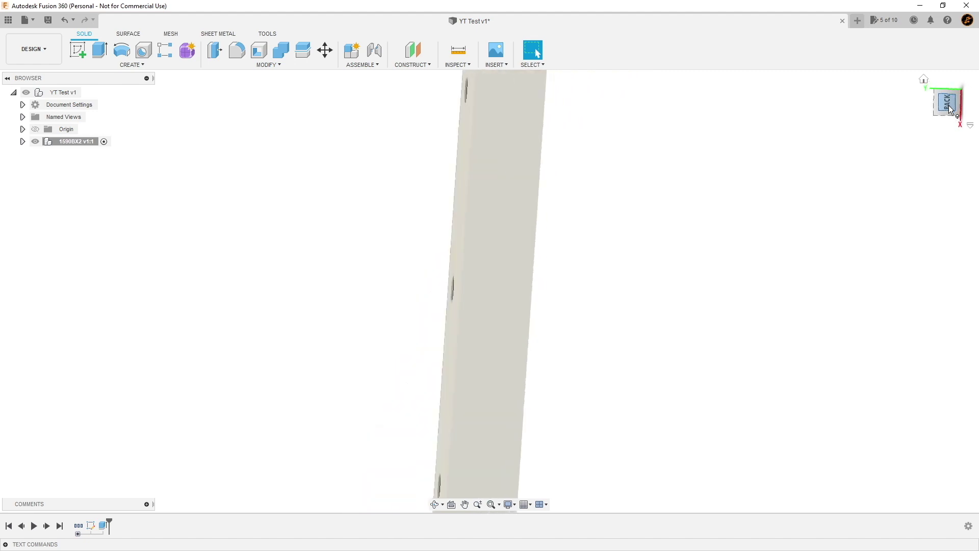
left_click(974, 96)
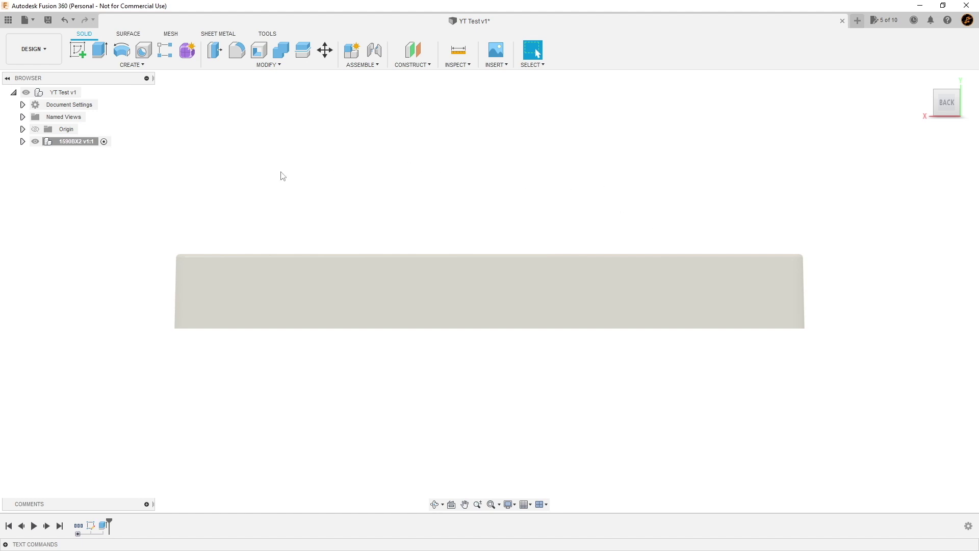
left_click(71, 143)
left_click(77, 49)
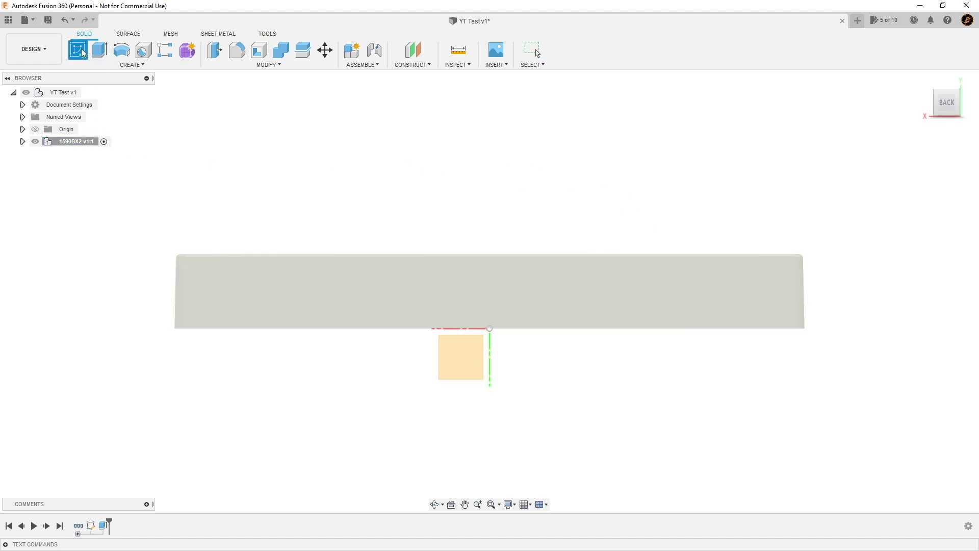
left_click(367, 289)
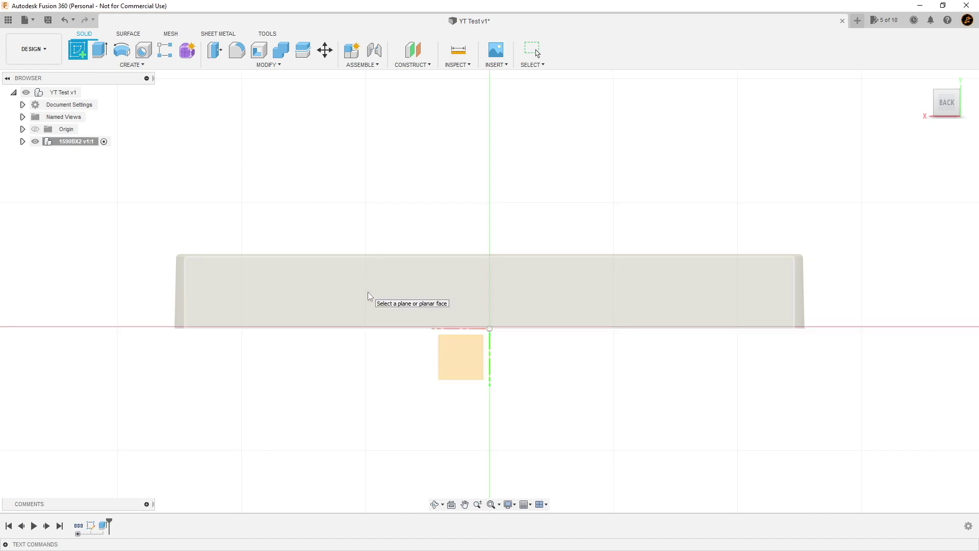
left_click(369, 292)
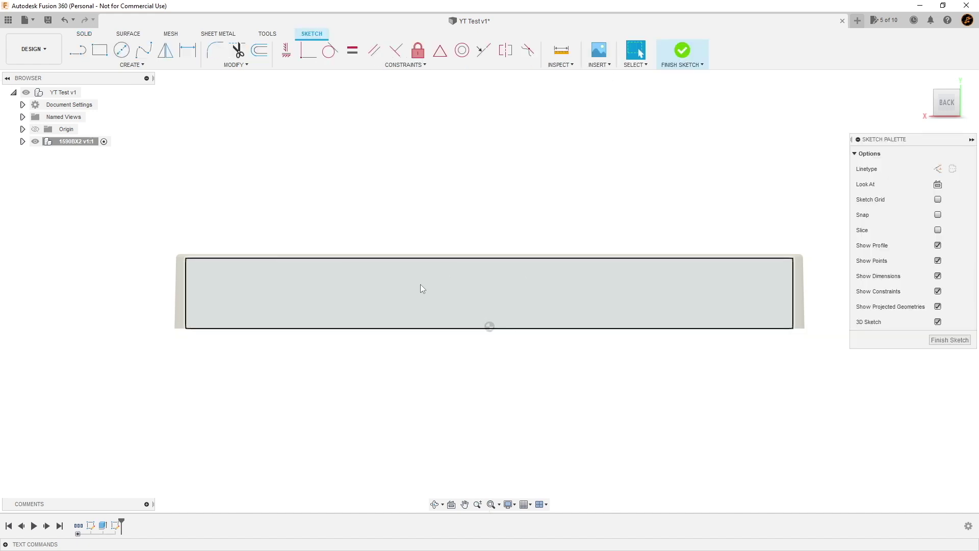
- Sketch a center-diameter circle of 10 mm diameter at mid-height on the back face, between its left edge and center
left_click(122, 56)
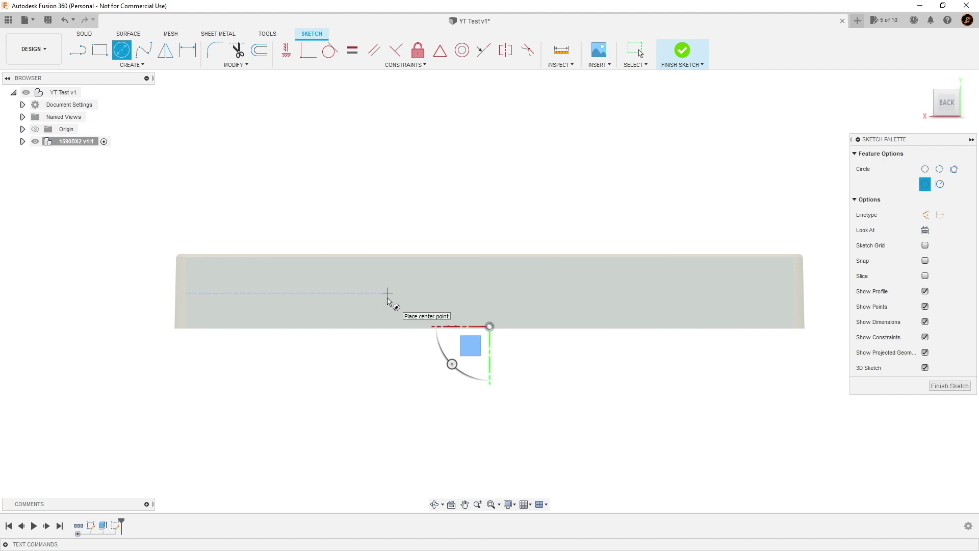
left_click(347, 293)
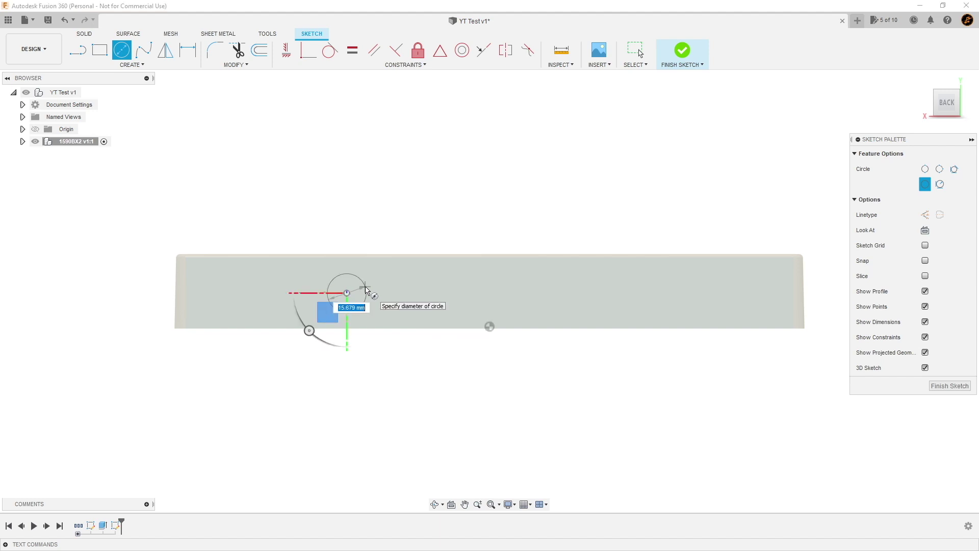
type("10")
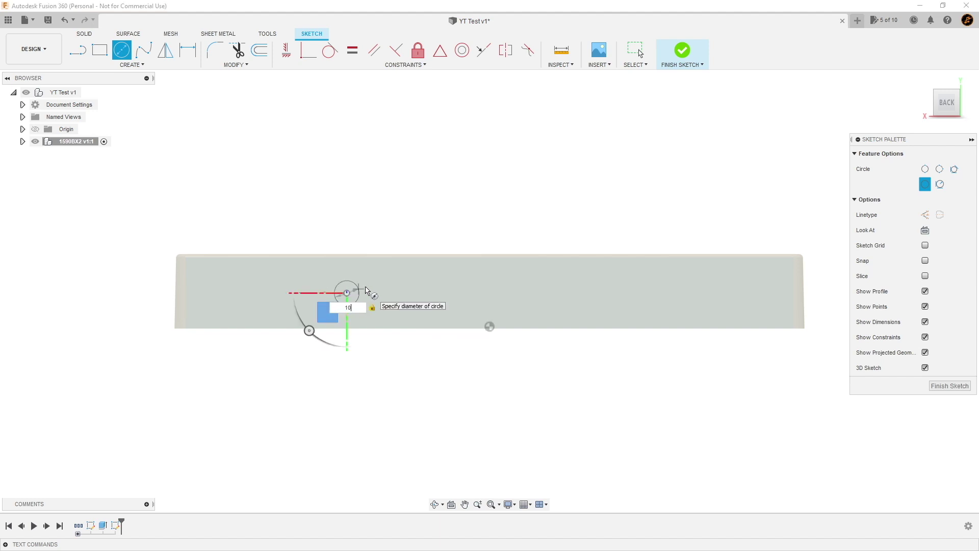
key("Return")
key("Escape")
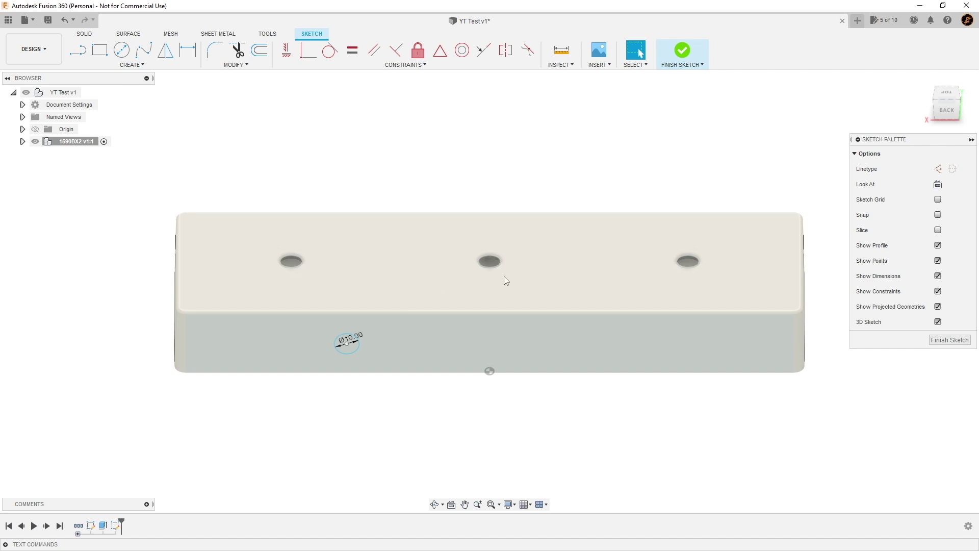
- Dimension the horizontal distance from the back face's left edge to the circle's center and set it to 200 mm
left_click(950, 113)
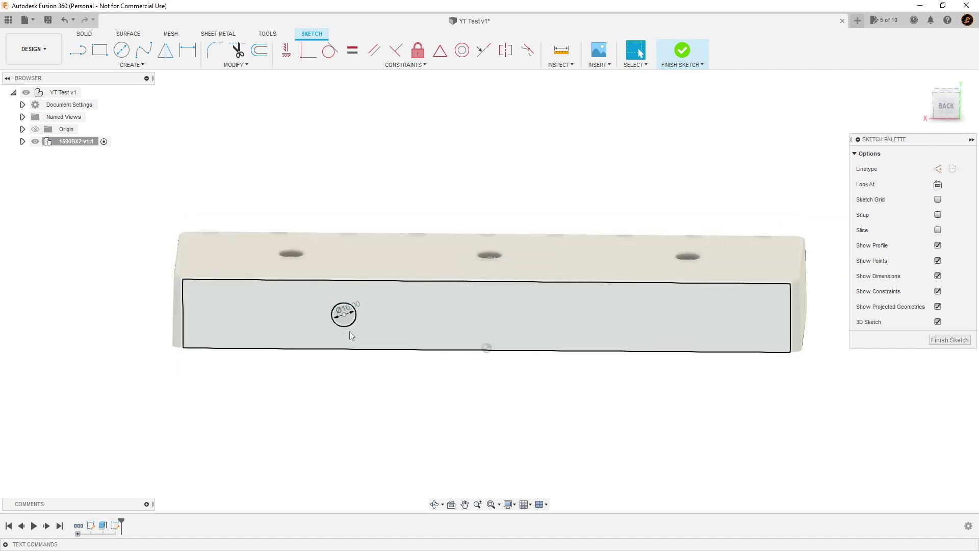
left_click(132, 65)
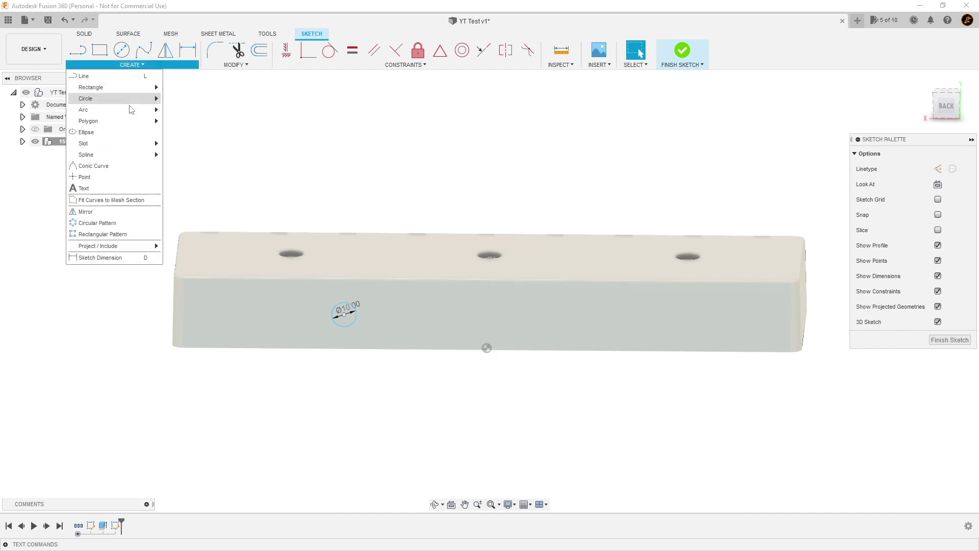
left_click(107, 258)
scroll(240, 306, "up", 3)
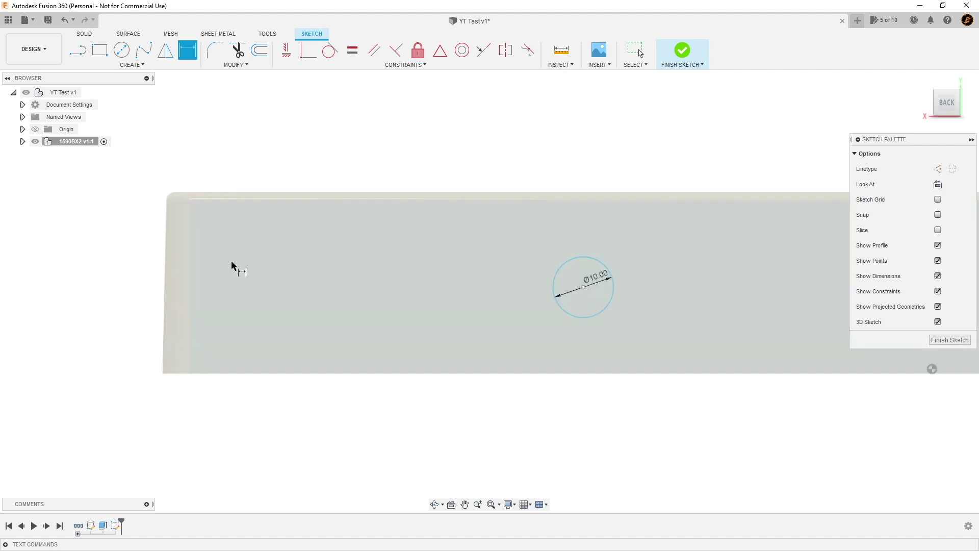
left_click(190, 255)
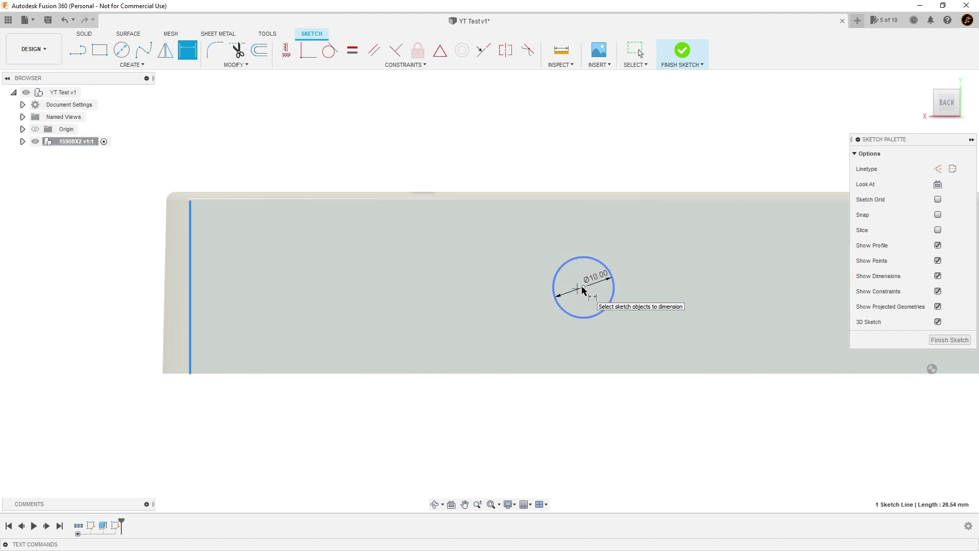
left_click(584, 288)
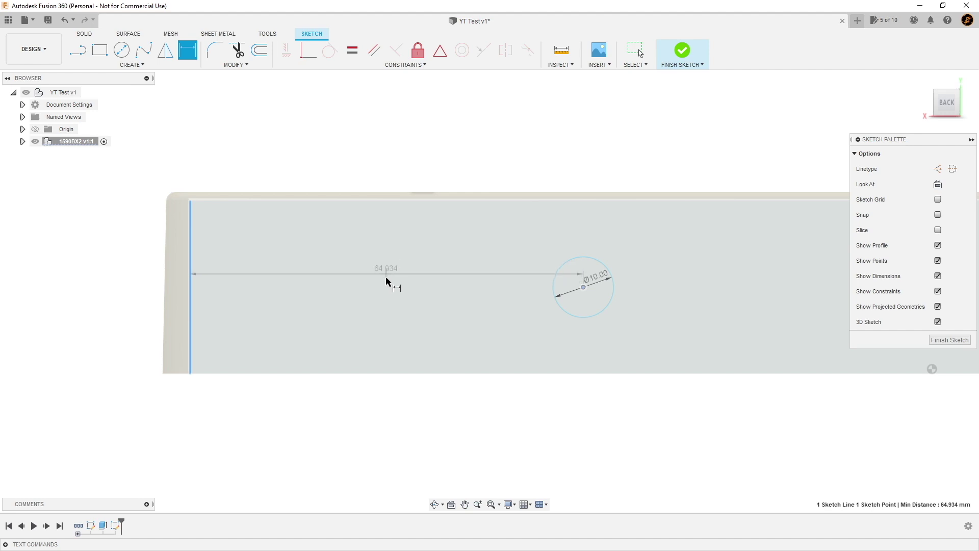
left_click(388, 272)
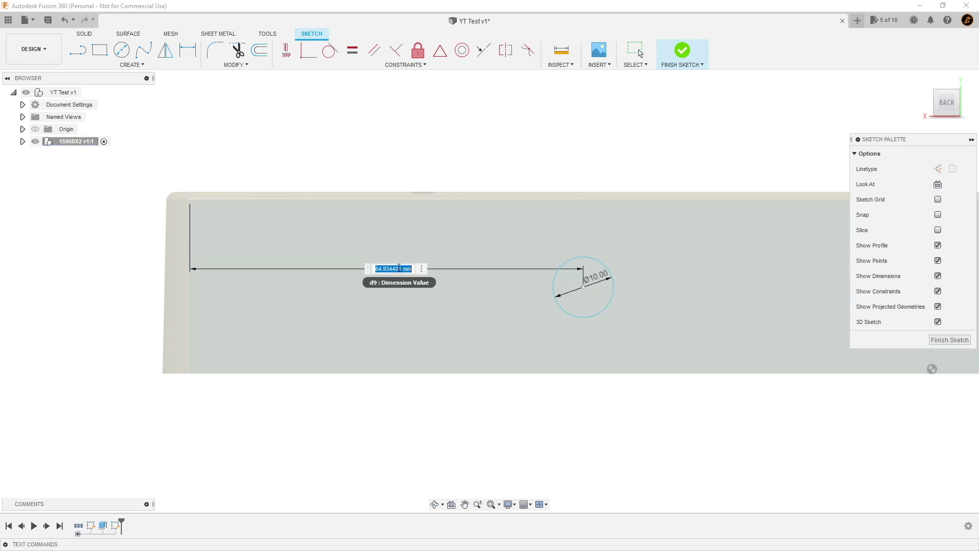
left_click_drag(947, 104, 950, 128)
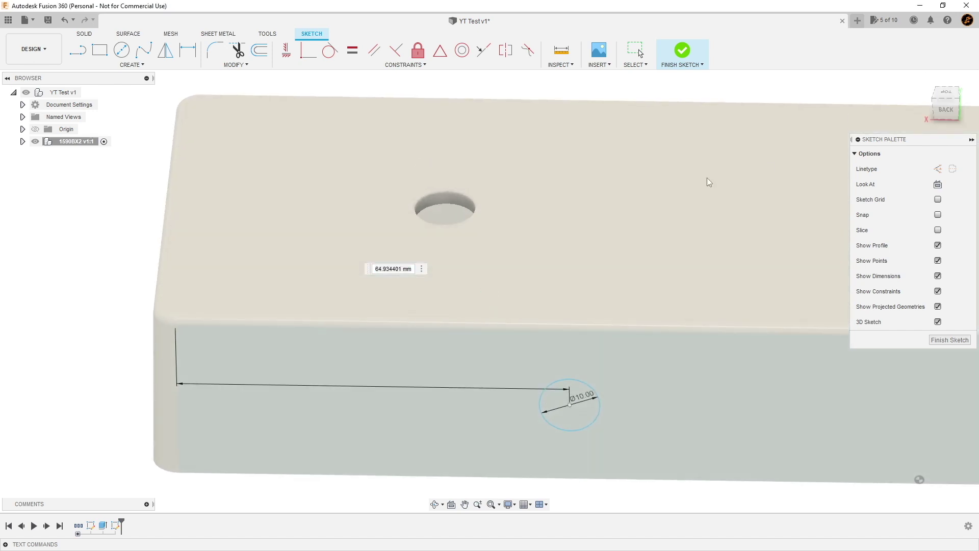
left_click_drag(742, 173, 607, 192)
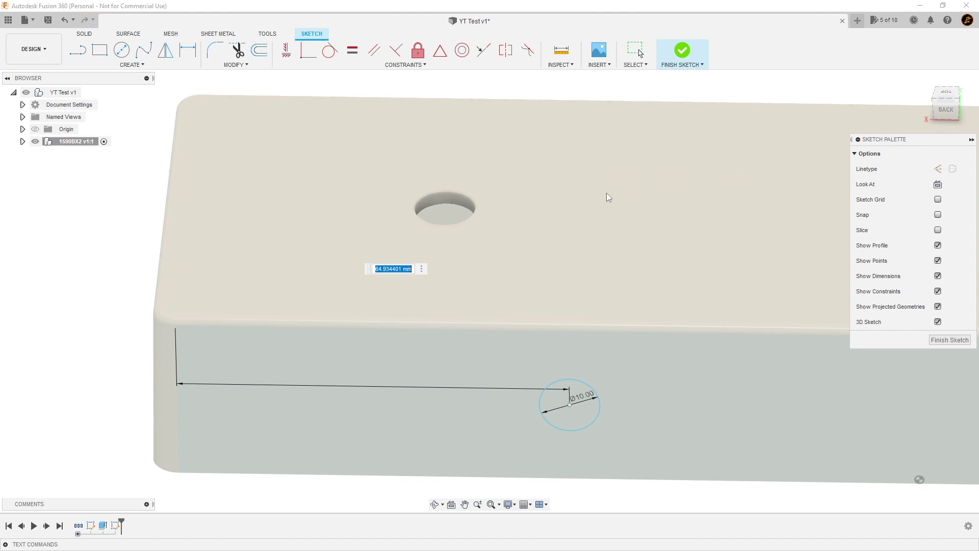
double_click(387, 269)
type("200")
key("Return")
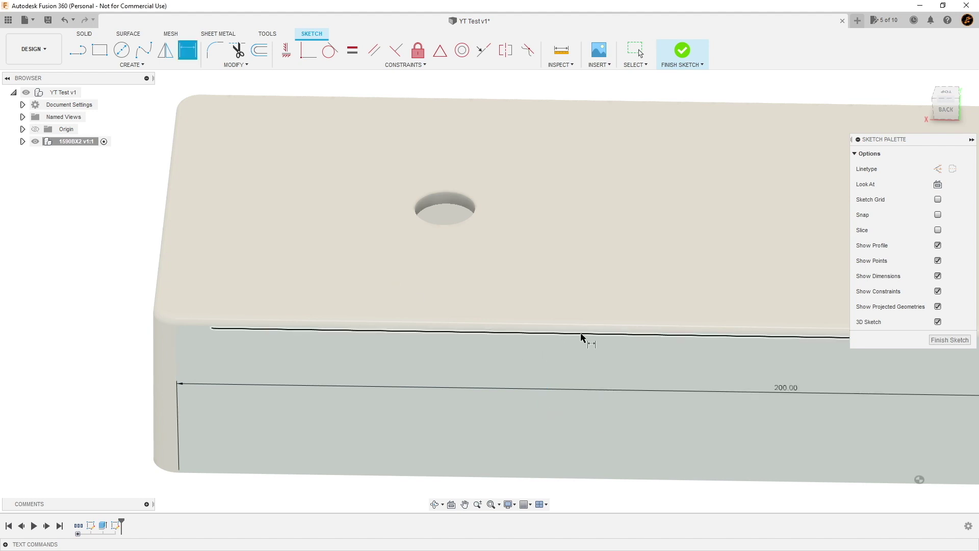
- Set the distance between the back face's left edge and the circle's center to 100 mm
scroll(612, 360, "down", 5)
scroll(640, 364, "down", 4)
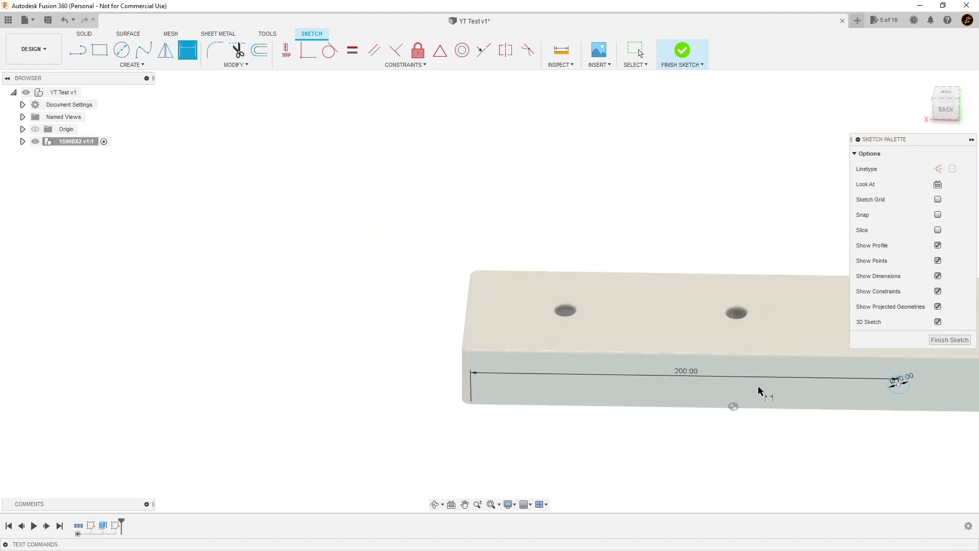
middle_click_drag(758, 385, 638, 392)
key("d")
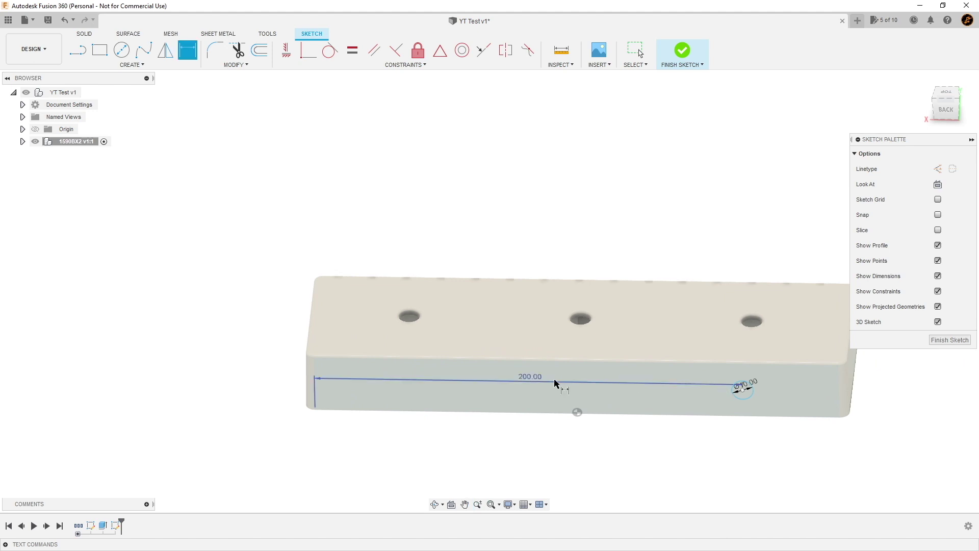
double_click(529, 378)
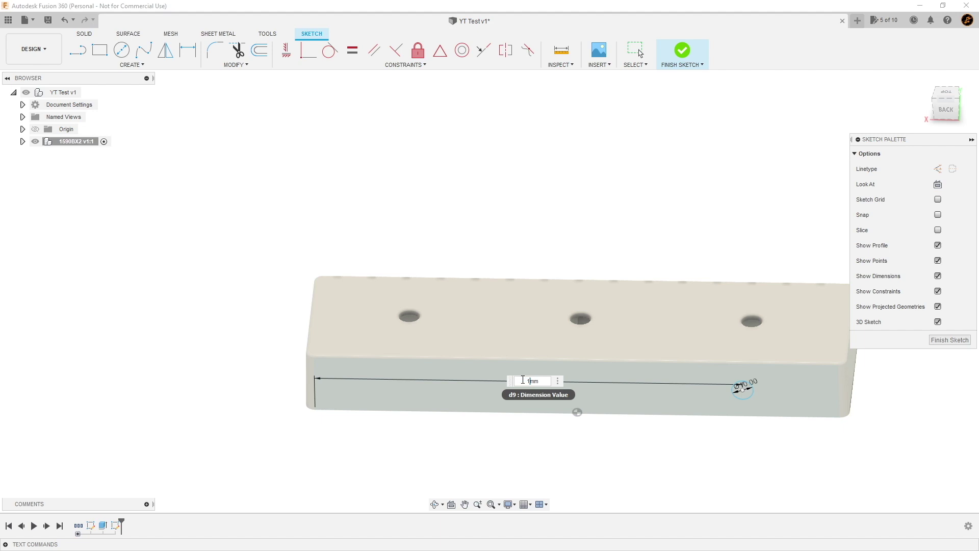
type("100")
key("Return")
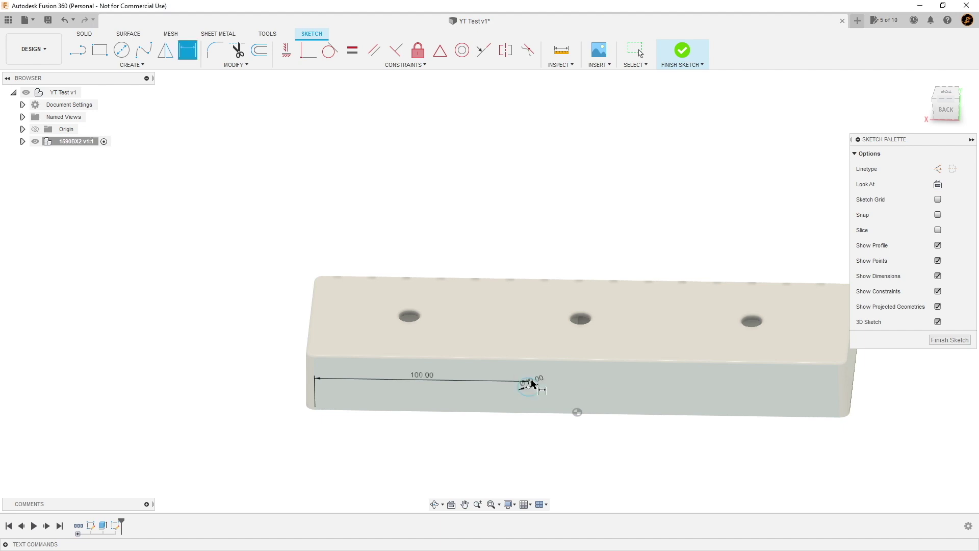
- Set the distance between the back face's left edge and the circle's center to 80 mm
double_click(417, 378)
type("8")
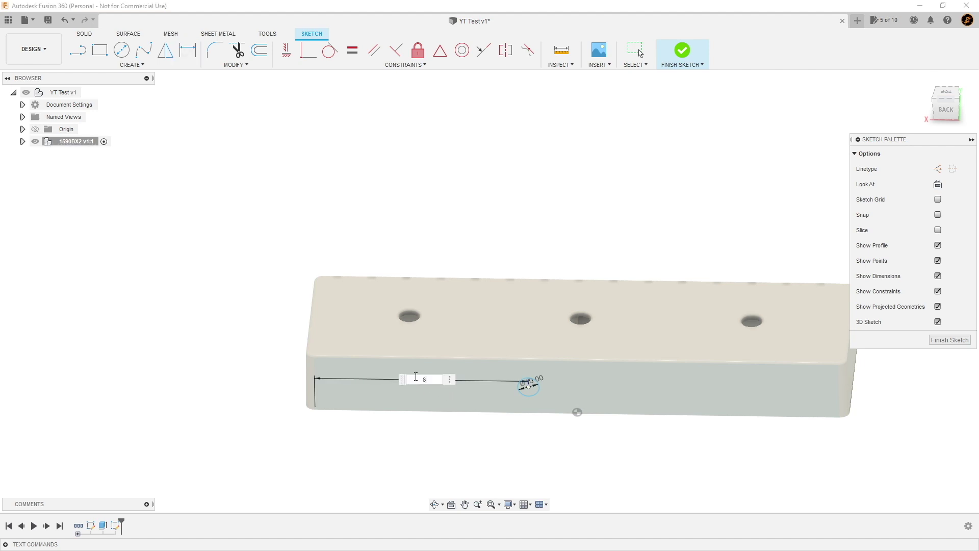
type("0")
key("Return")
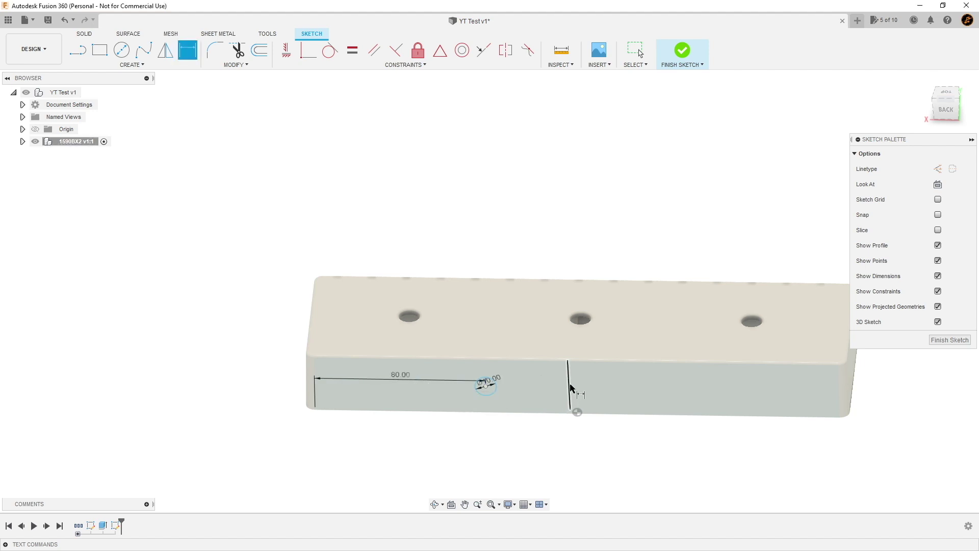
left_click_drag(947, 110, 947, 93)
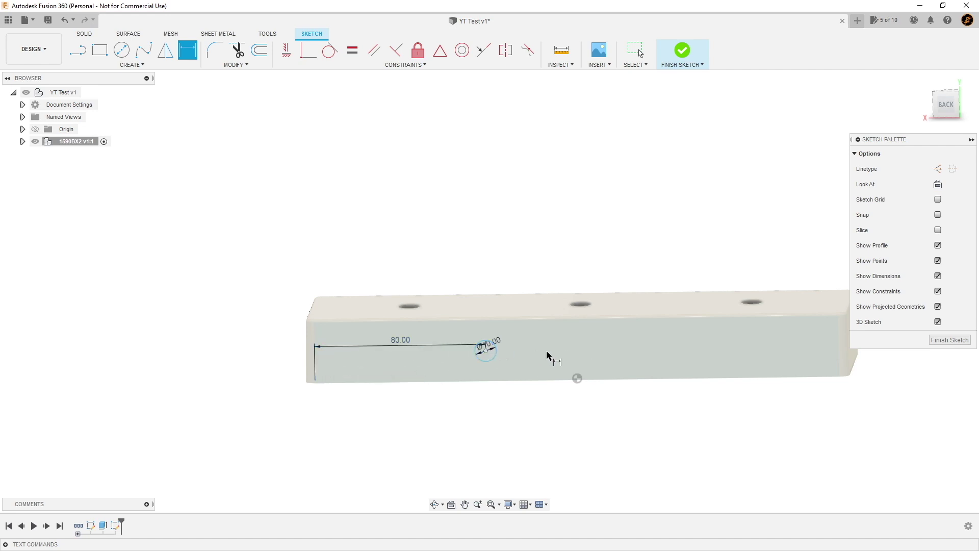
- Finish the back-face sketch and set up an Extrude cut of its 10 mm circle 39 mm into the enclosure
left_click(949, 340)
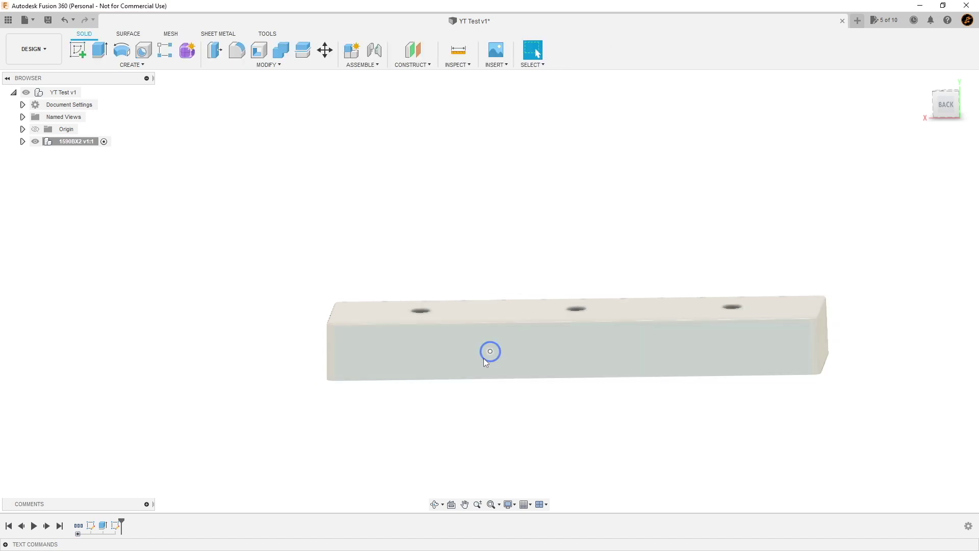
mouse_move(944, 104)
left_mouse_down()
mouse_move(958, 132)
mouse_move(951, 101)
left_mouse_up()
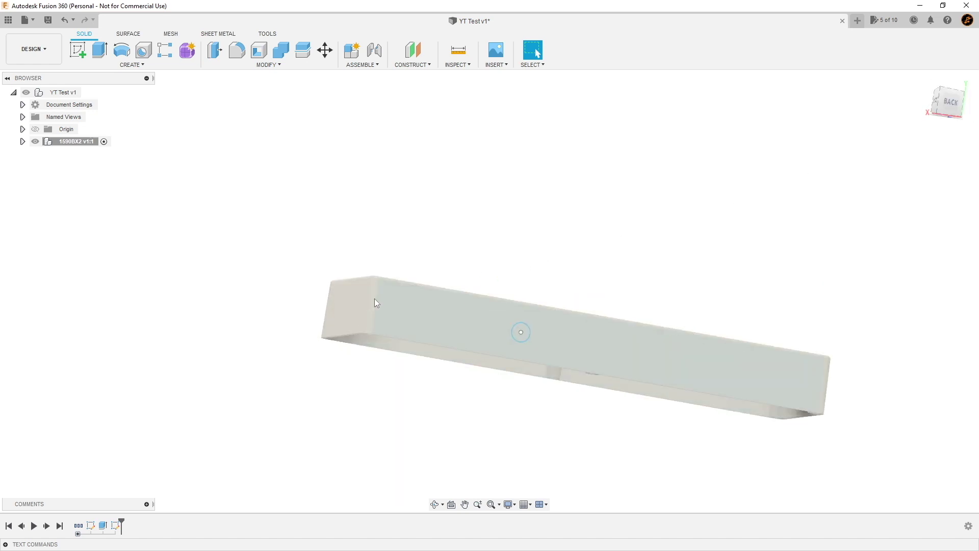
left_click(955, 96)
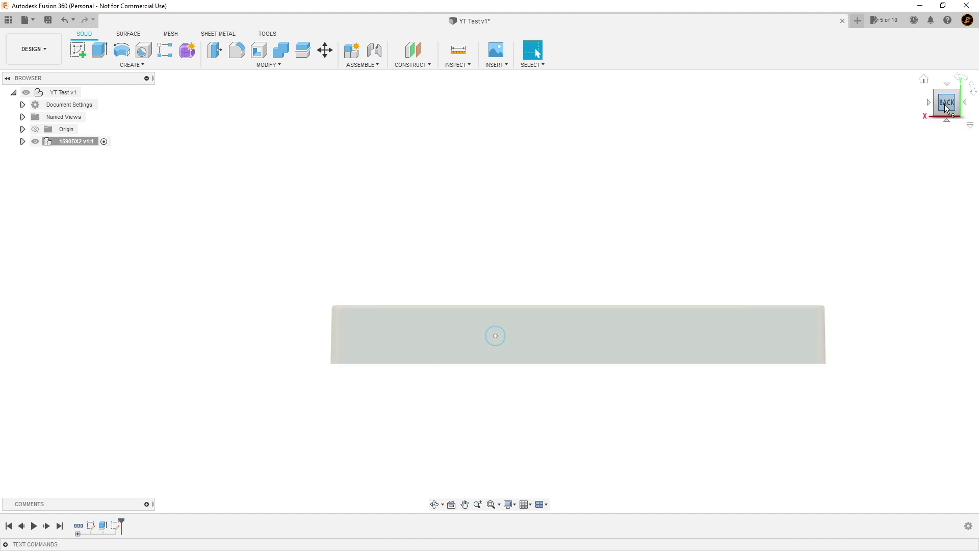
left_click_drag(947, 104, 943, 61)
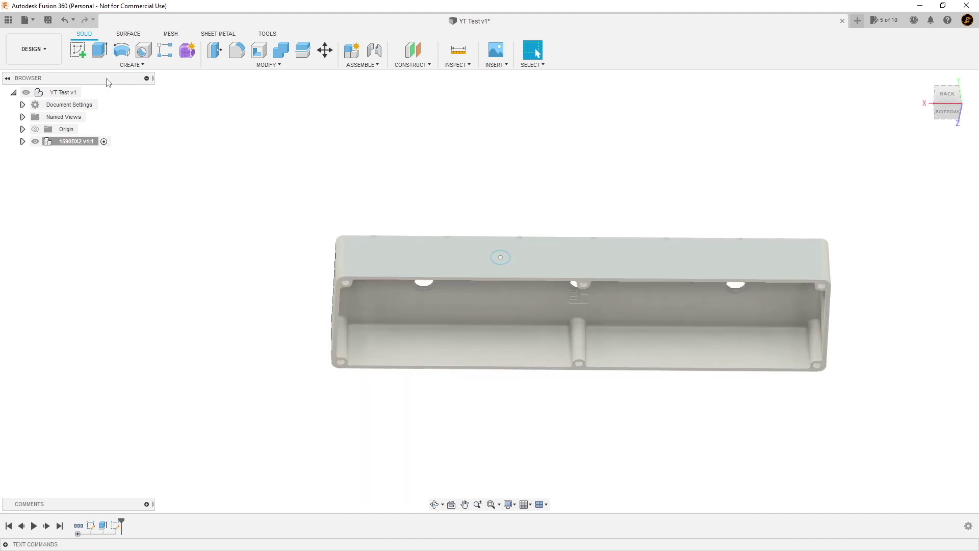
left_click(99, 50)
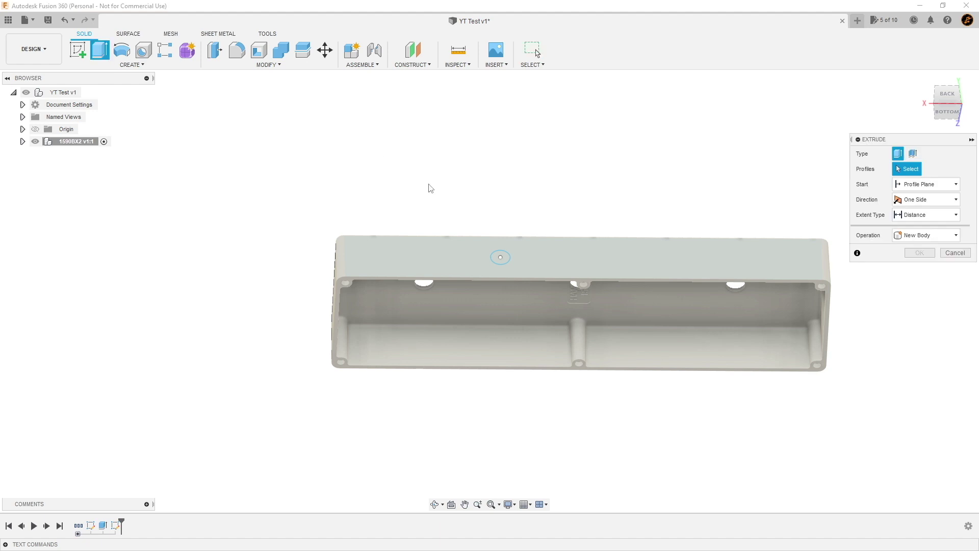
left_click(501, 257)
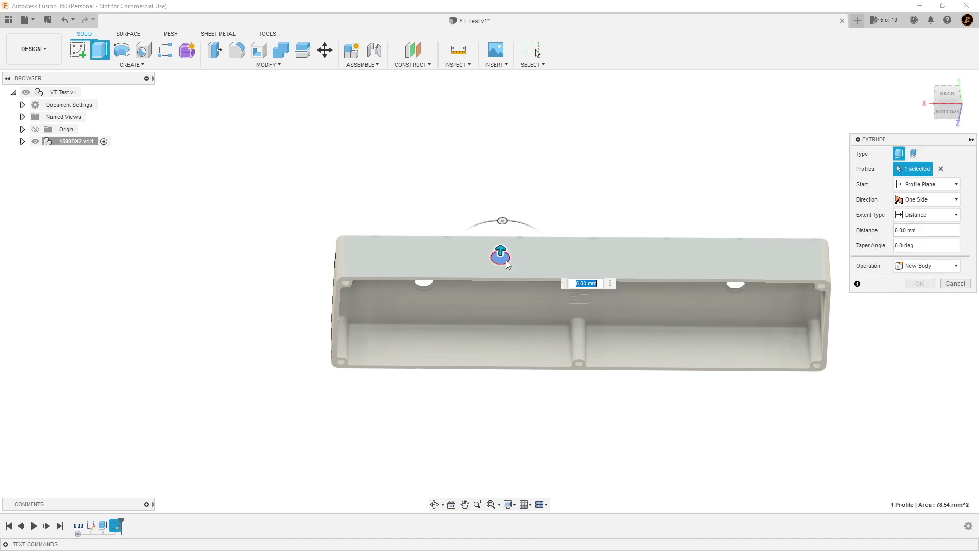
left_click(958, 269)
left_click(913, 286)
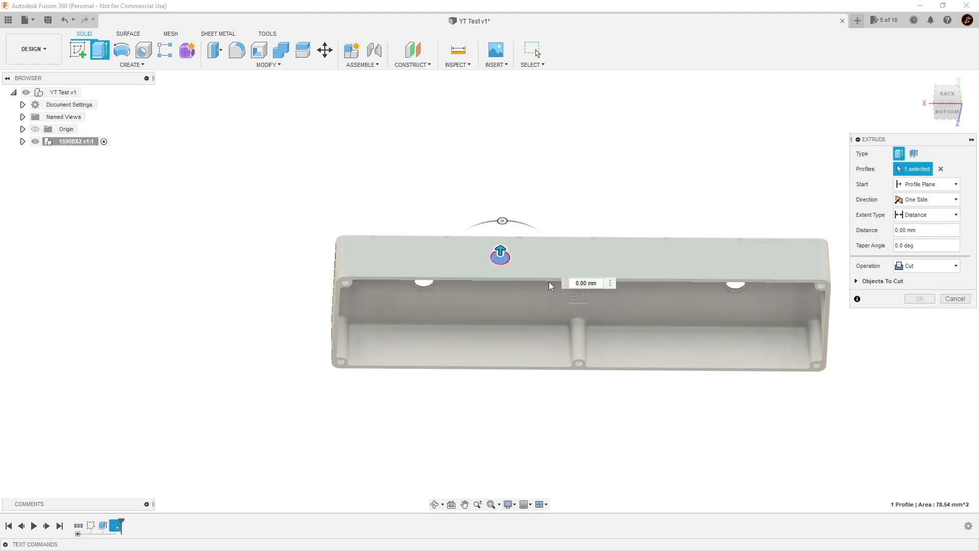
left_click_drag(500, 254, 498, 314)
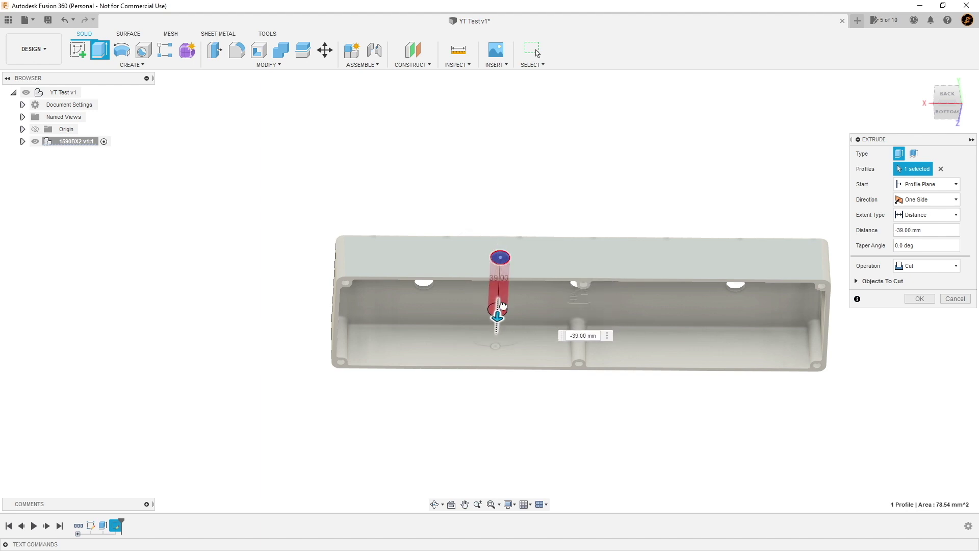
- Extend the back-face hole's cut to 85 mm, reaching through the opposite wall
left_click(947, 111)
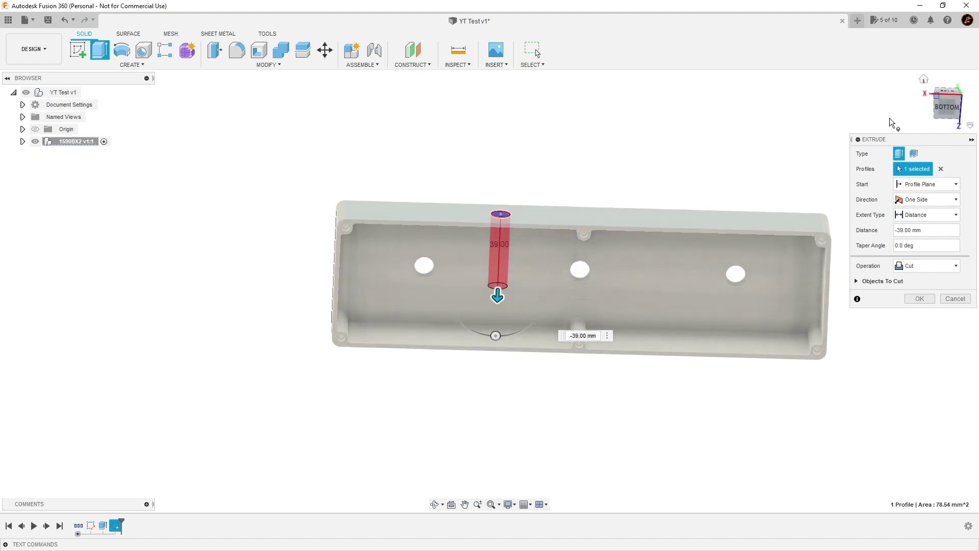
left_click_drag(498, 296, 504, 383)
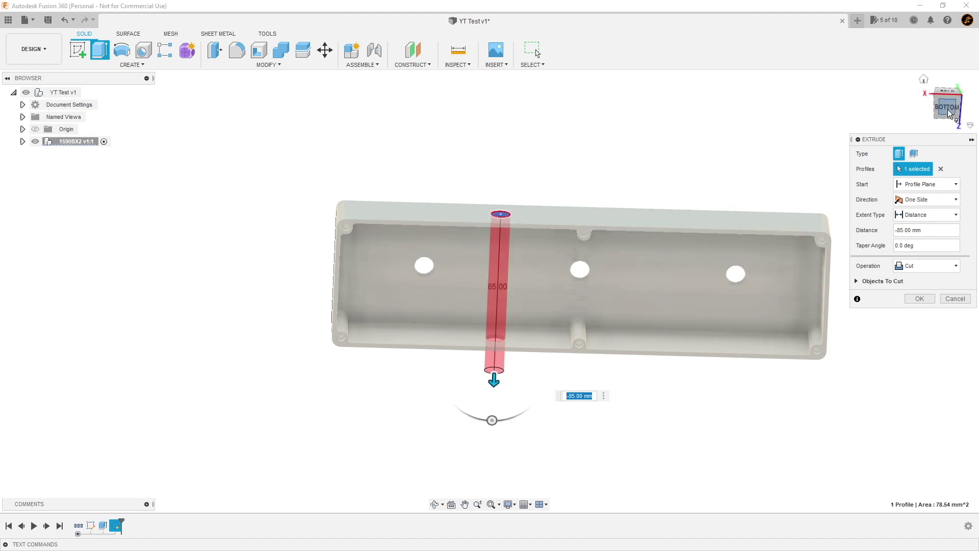
mouse_move(948, 113)
left_mouse_down()
mouse_move(947, 86)
mouse_move(948, 122)
mouse_move(946, 83)
left_mouse_up()
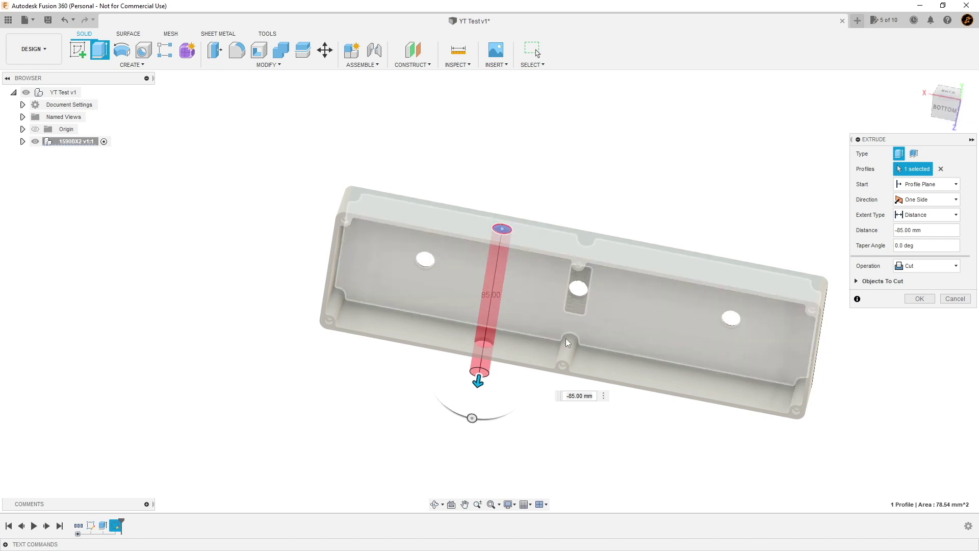
- Shorten the cut to 27 mm so it only goes through the back wall, and complete the extrusion
left_click_drag(478, 380, 494, 283)
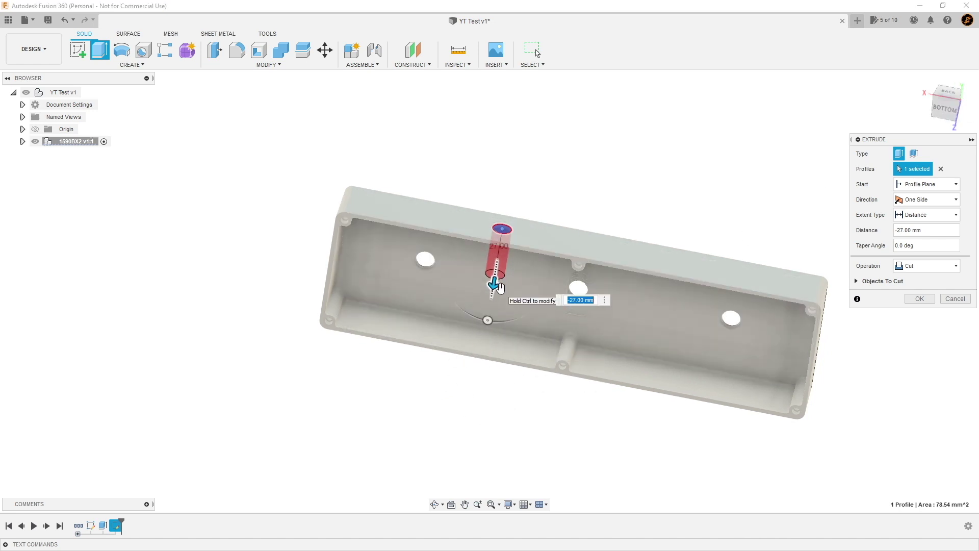
mouse_move(943, 107)
left_mouse_down()
mouse_move(944, 81)
mouse_move(940, 130)
left_mouse_up()
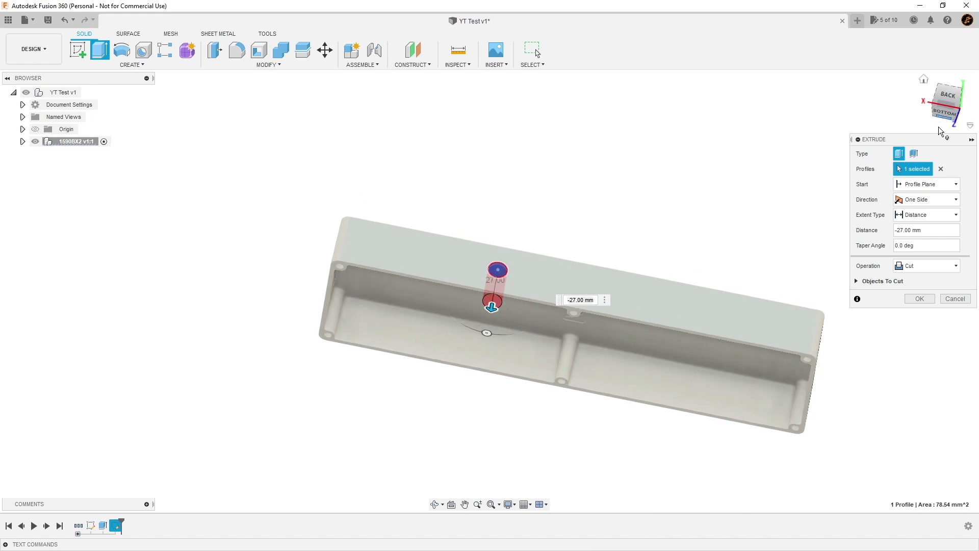
left_click(919, 301)
- Save the enclosure design with its new cuts as a new version
left_click_drag(942, 104, 937, 137)
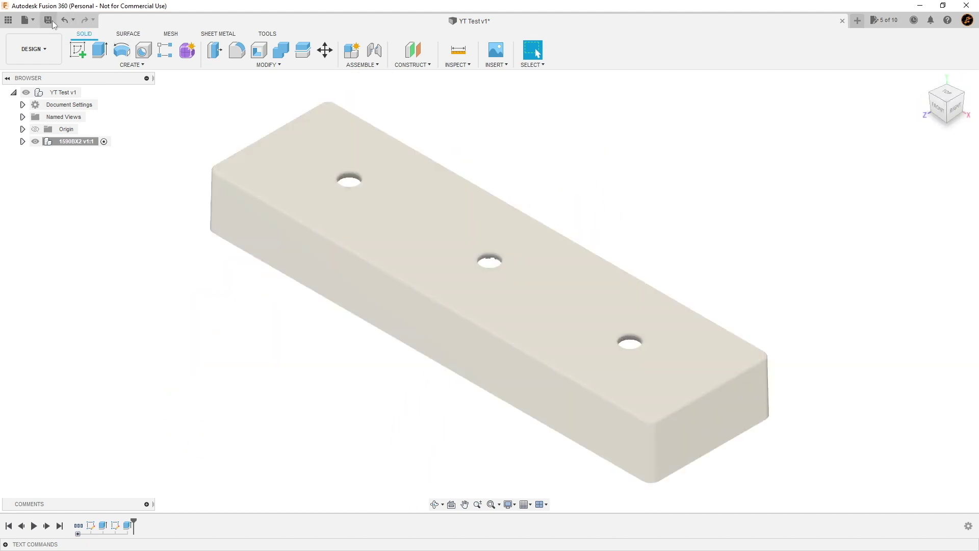
left_click(49, 21)
left_click(489, 292)
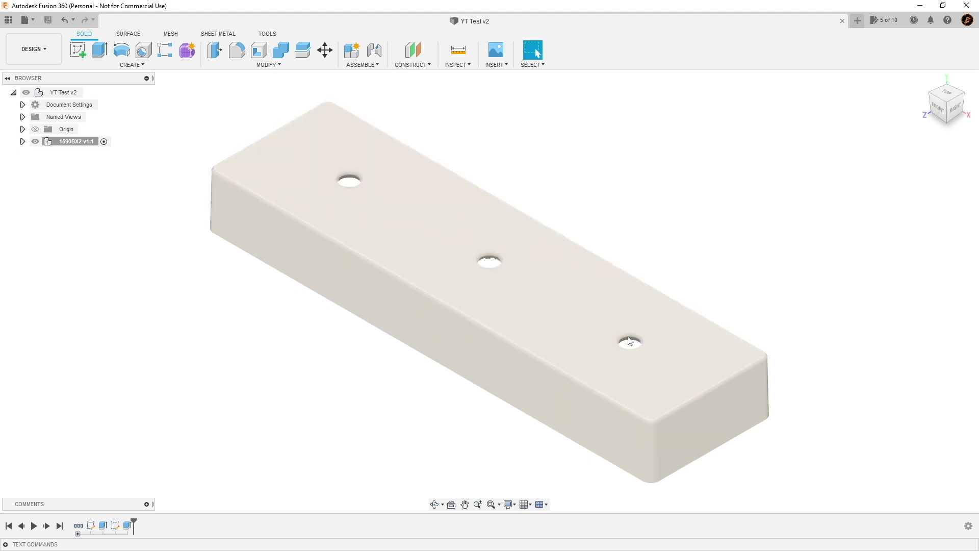
left_click(33, 49)
mouse_move(34, 183)
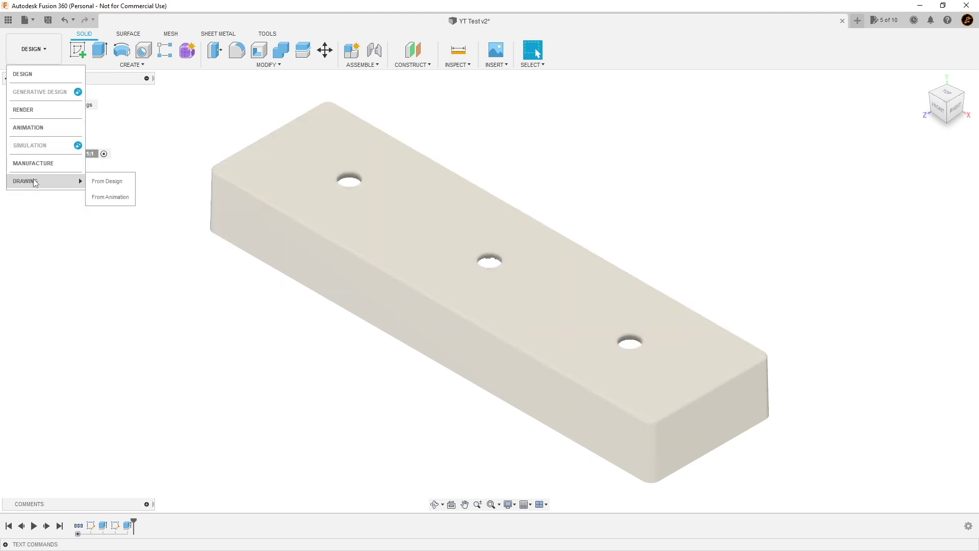
left_click(104, 330)
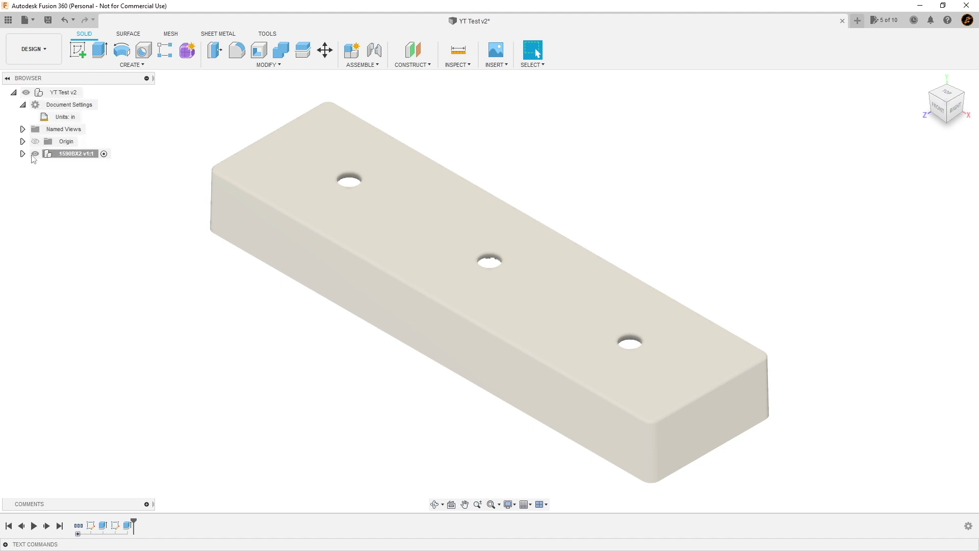
- Create a new drawing from the design on an A (8.5in x 11in) sheet
left_click(48, 48)
mouse_move(47, 182)
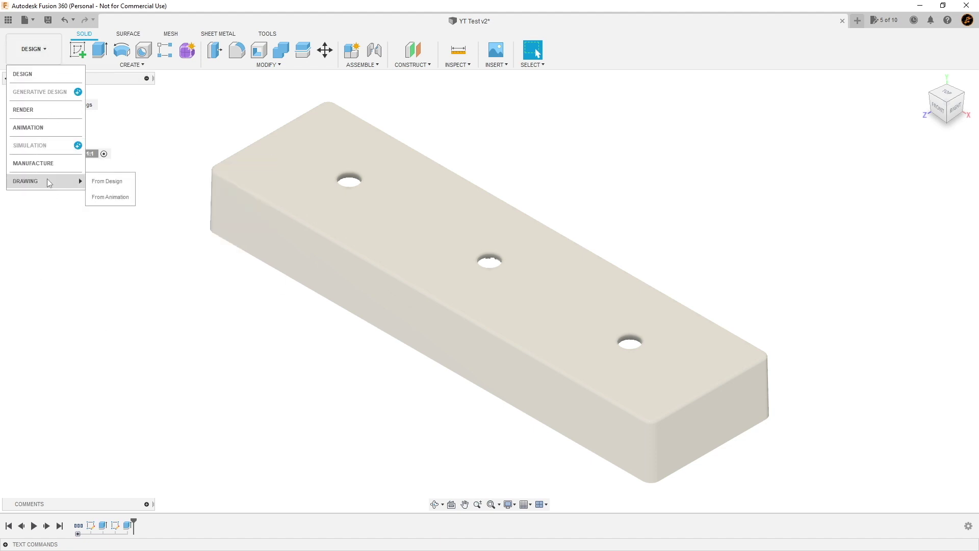
left_click(95, 181)
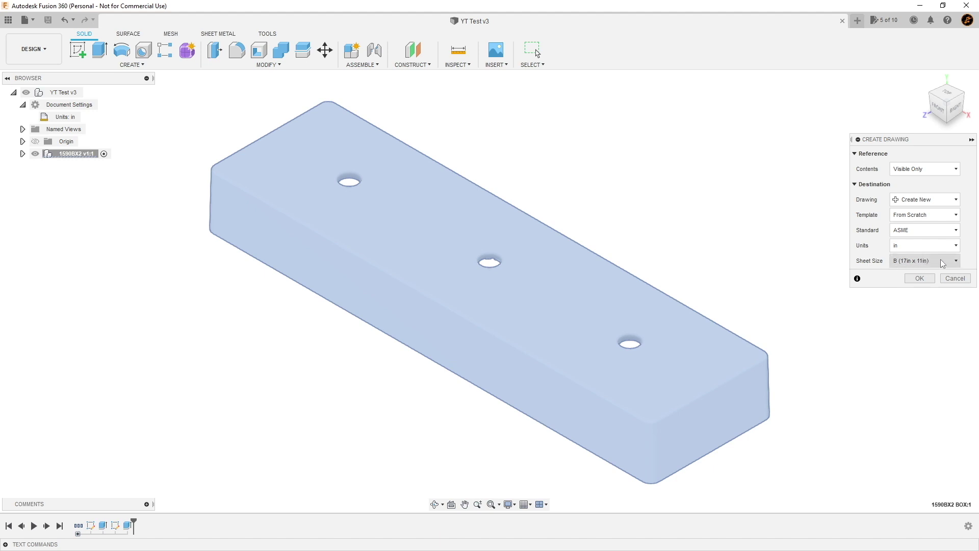
left_click(956, 262)
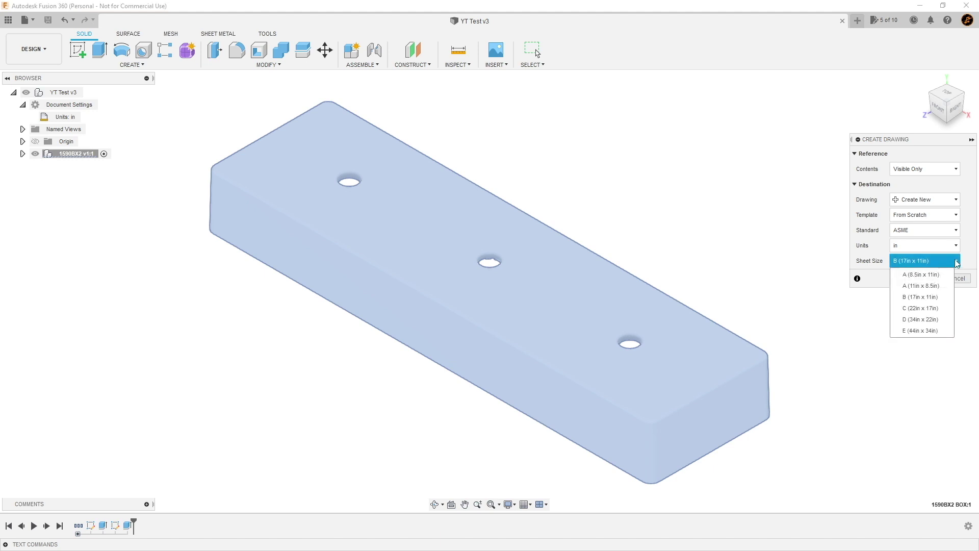
left_click(915, 275)
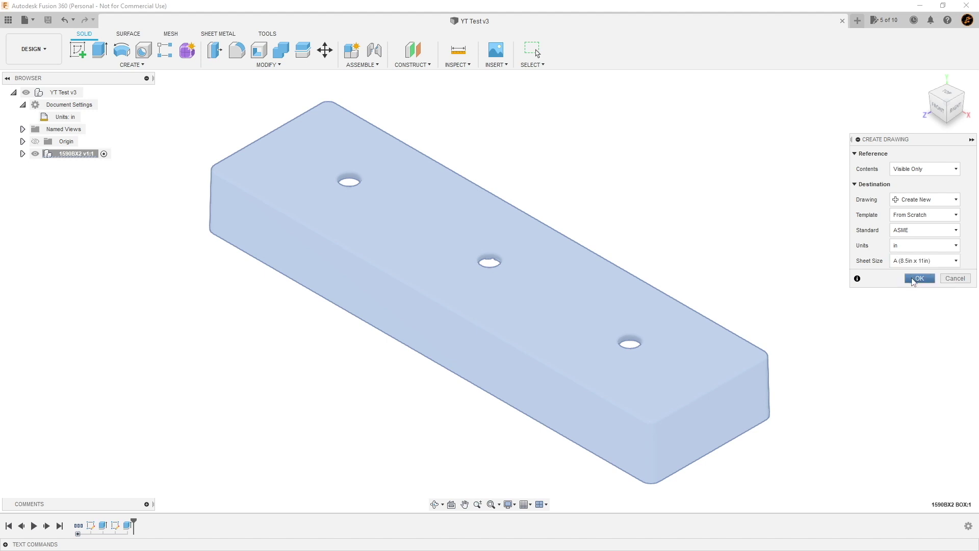
left_click(917, 278)
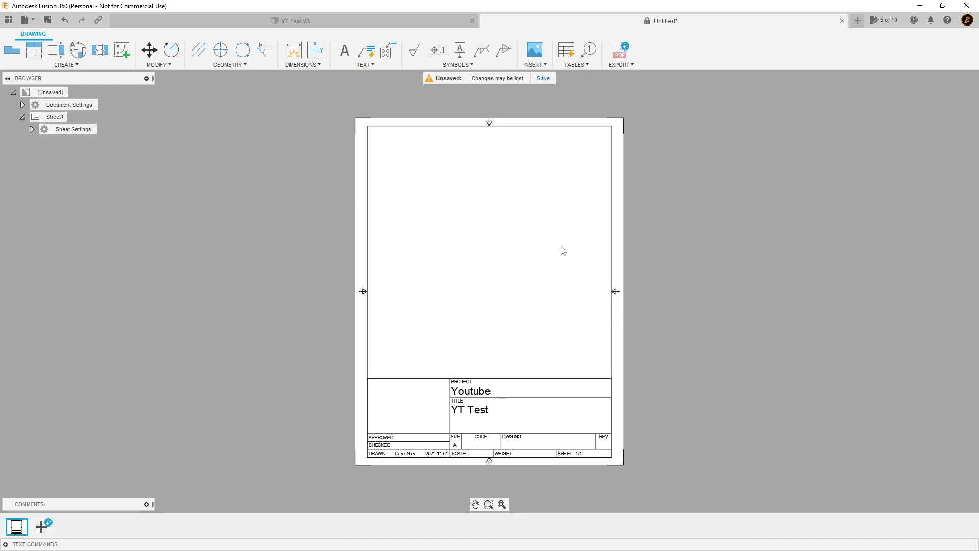
- Delete the title block and the border from the drawing sheet
left_click(504, 382)
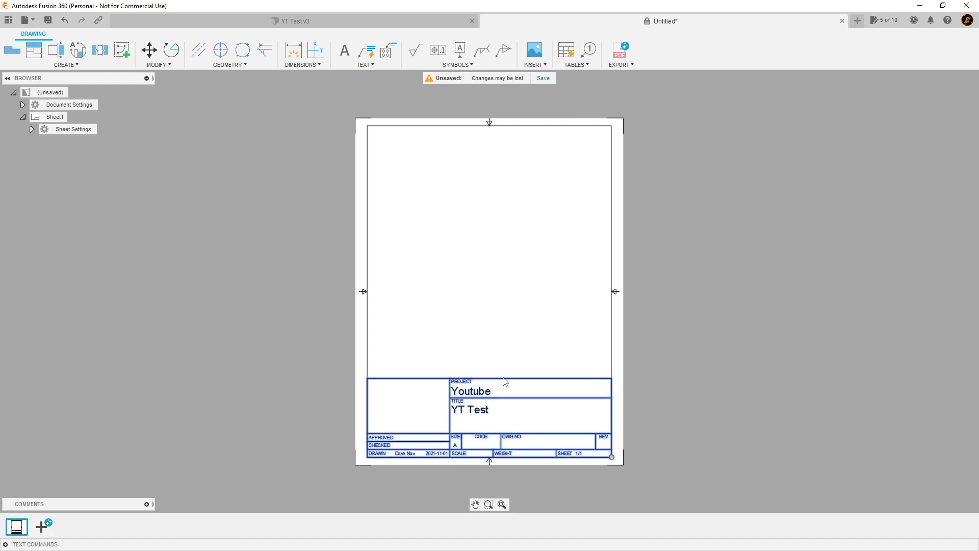
key("Delete")
left_click(367, 380)
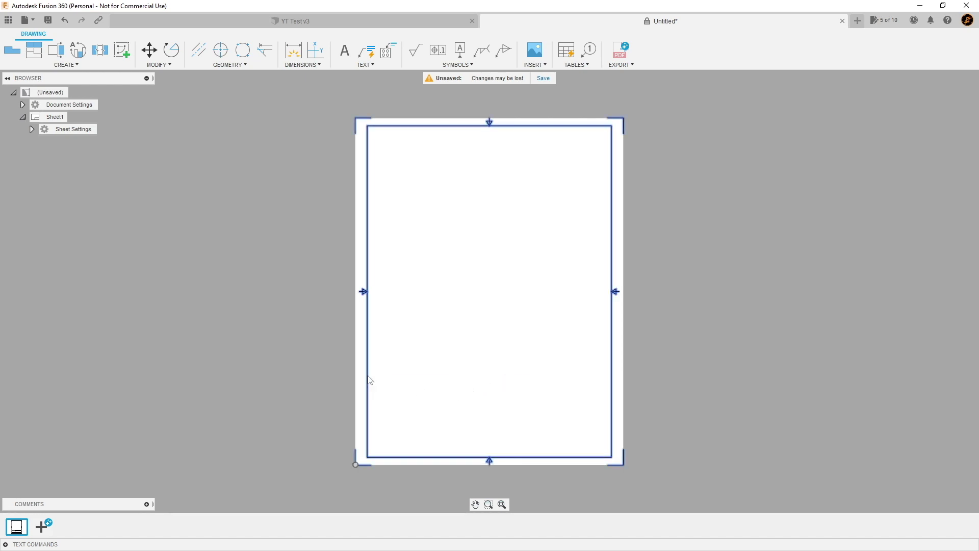
key("Delete")
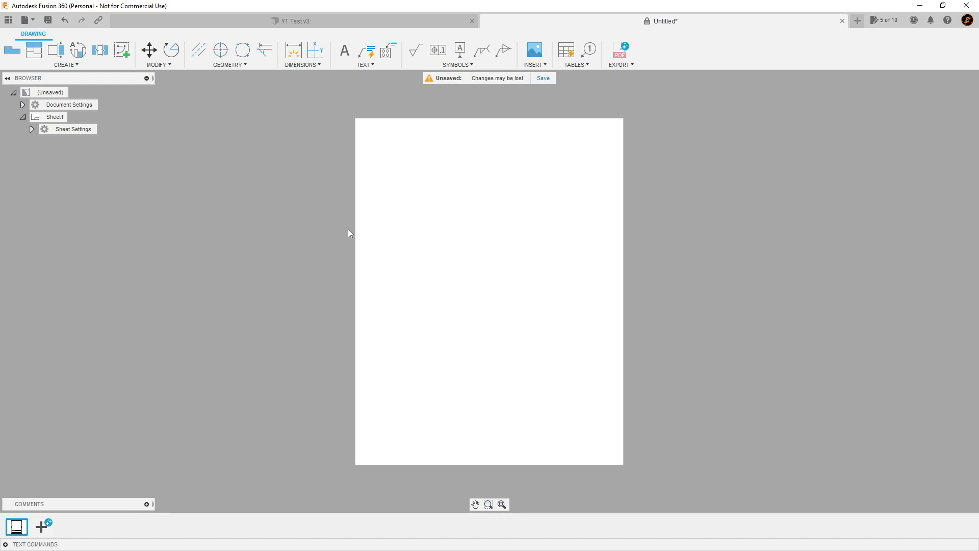
- Place a base view of the enclosure in TOP orientation at 1:1 scale in the middle of the sheet
left_click(12, 51)
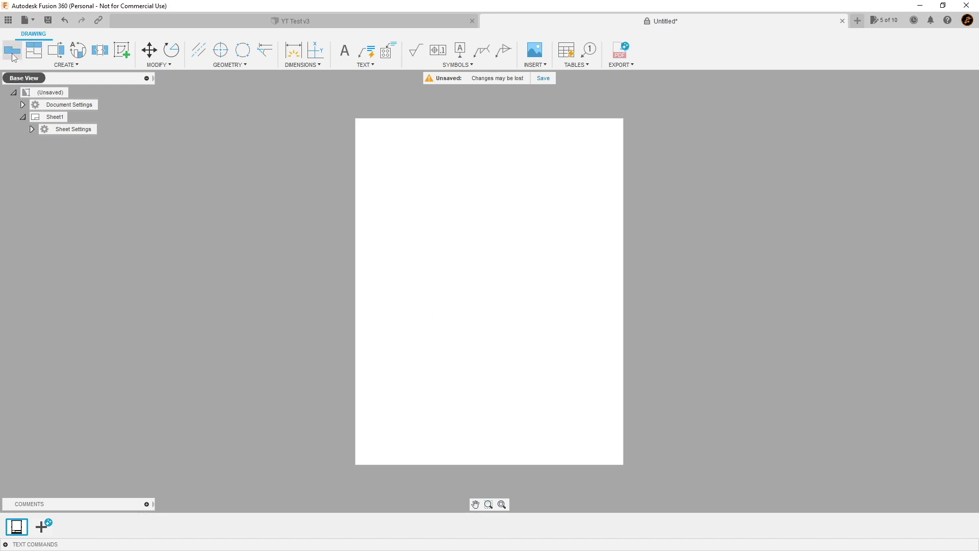
left_click(12, 53)
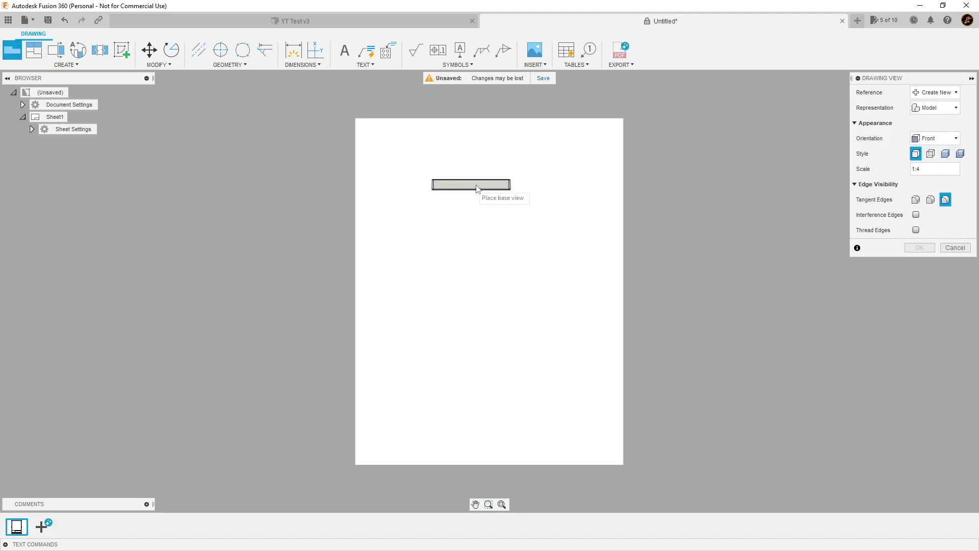
left_click(952, 141)
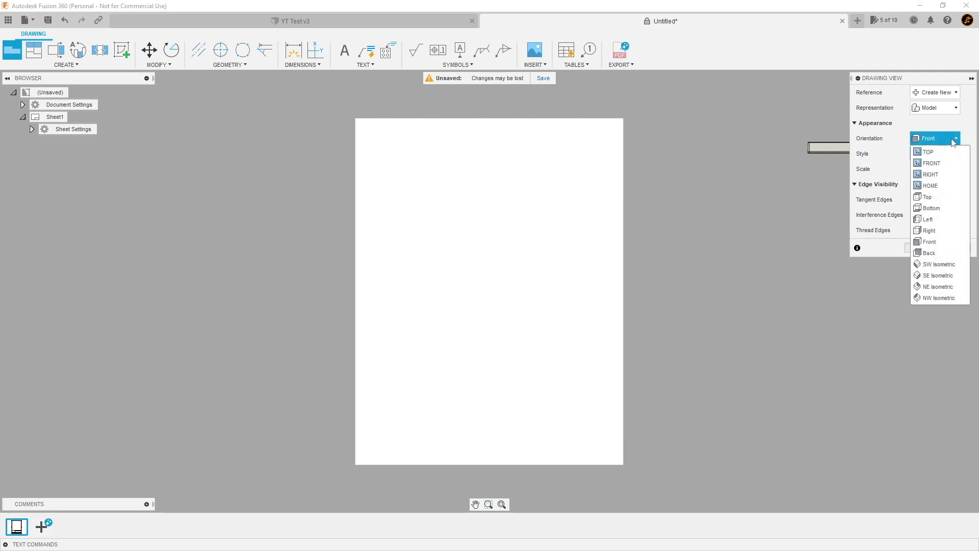
left_click(942, 154)
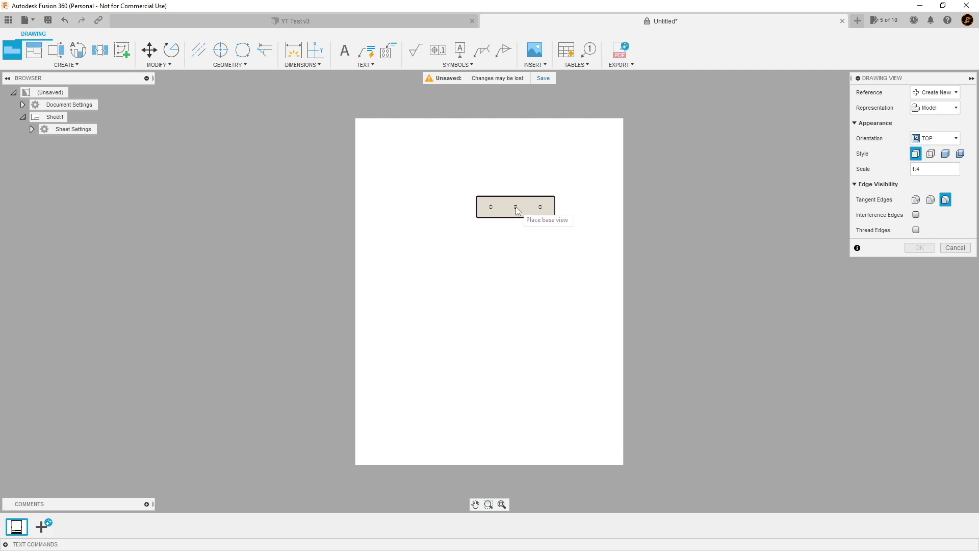
left_click(966, 170)
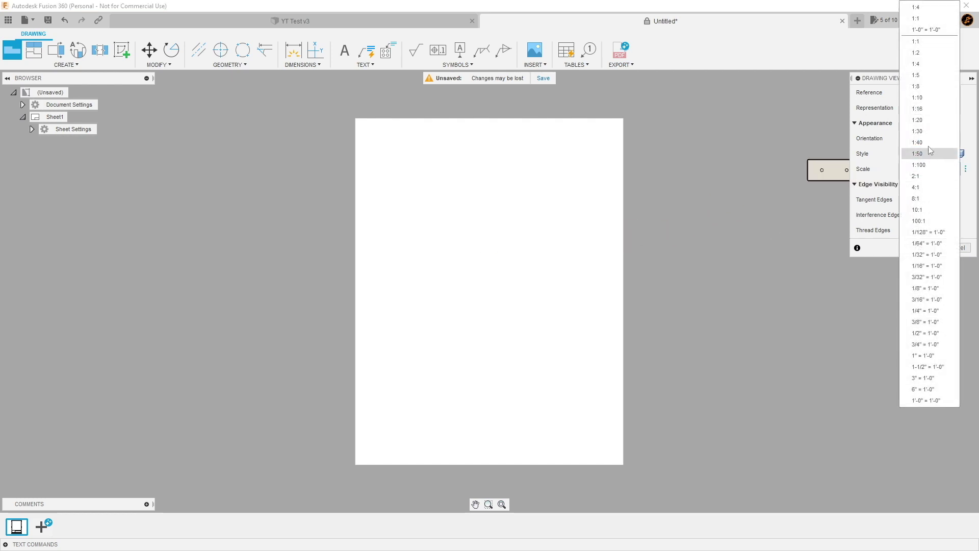
left_click(916, 42)
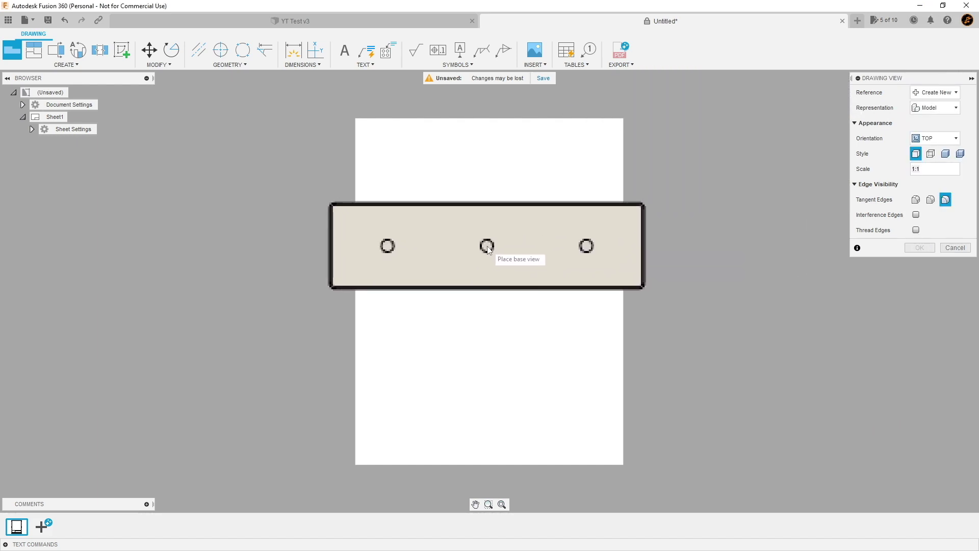
left_click(488, 249)
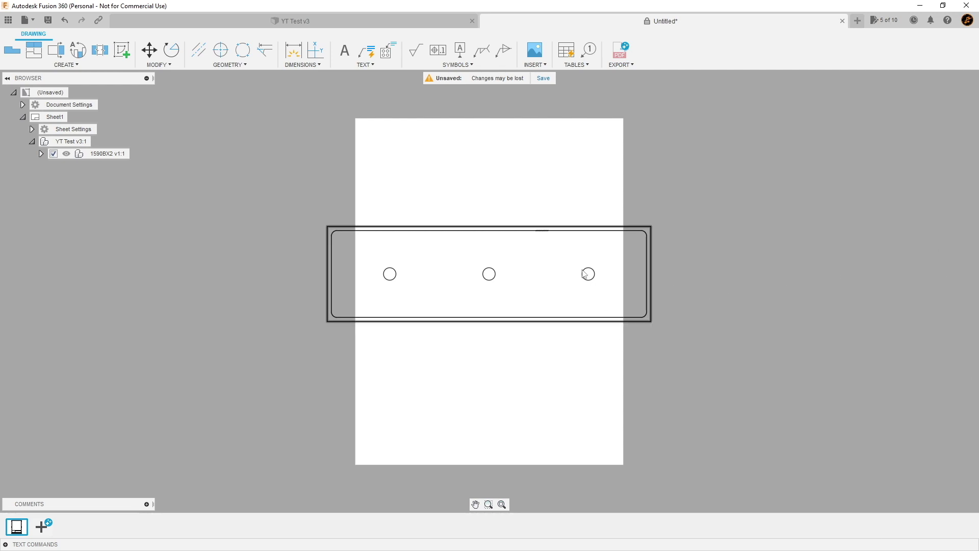
- Edit the placed top view of the enclosure so that its tangent edges are shown at full length
left_click(429, 237)
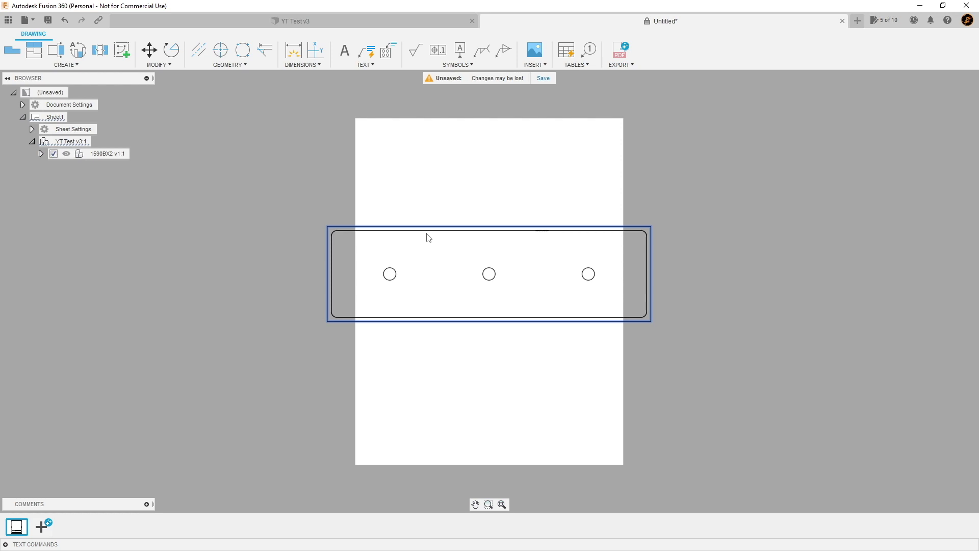
right_click(428, 238)
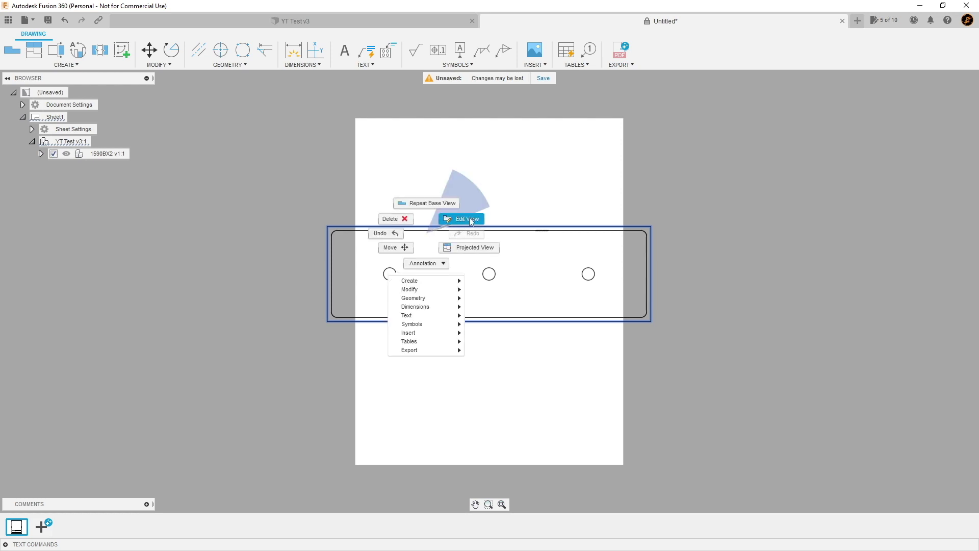
left_click(471, 220)
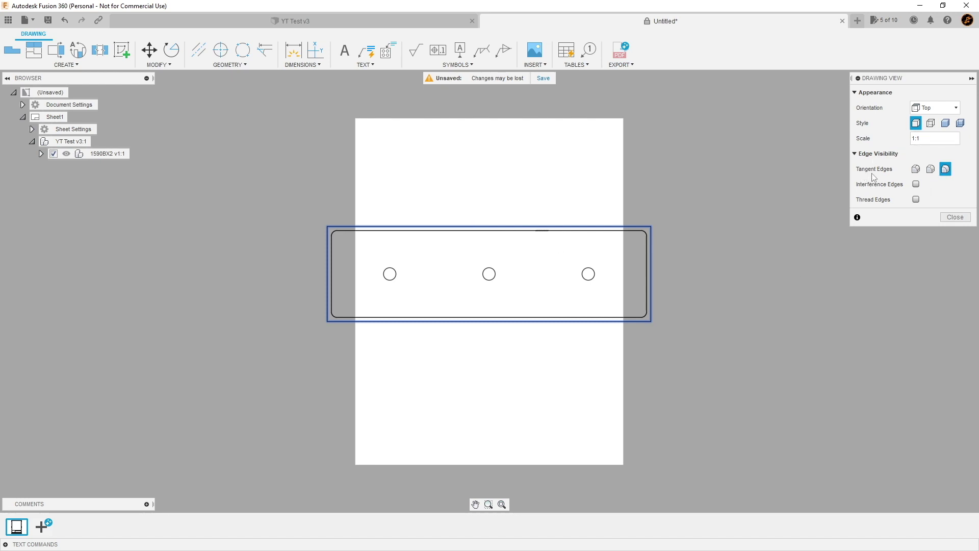
left_click(916, 171)
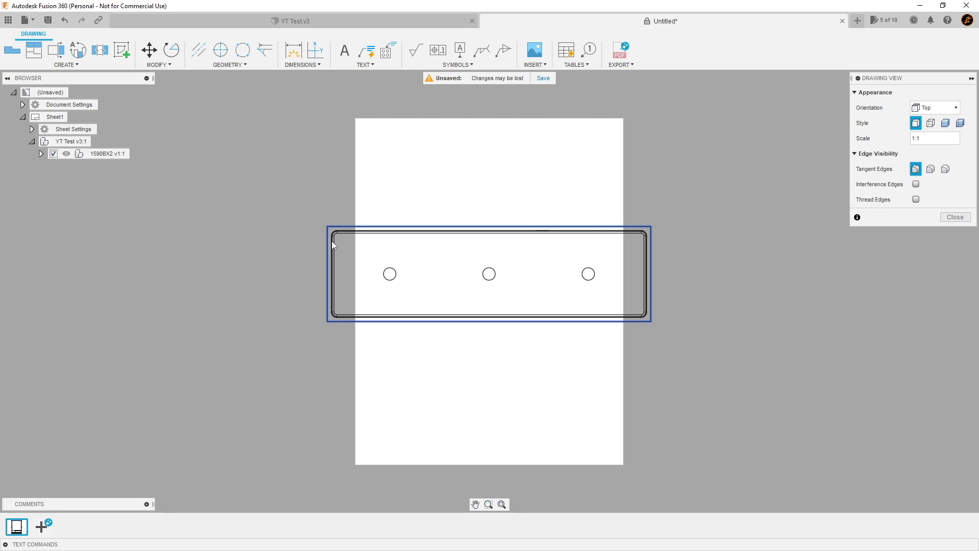
scroll(334, 245, "up", 8)
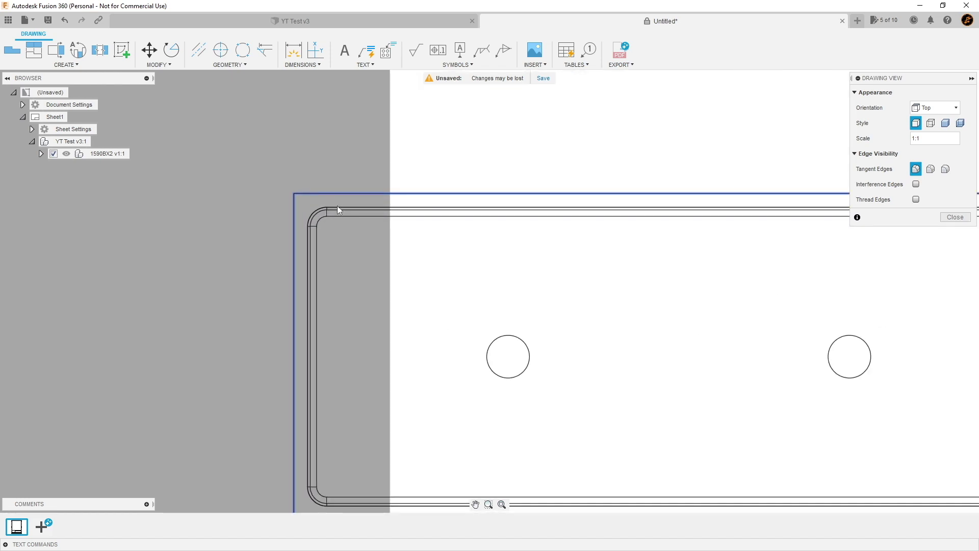
scroll(375, 236, "down", 5)
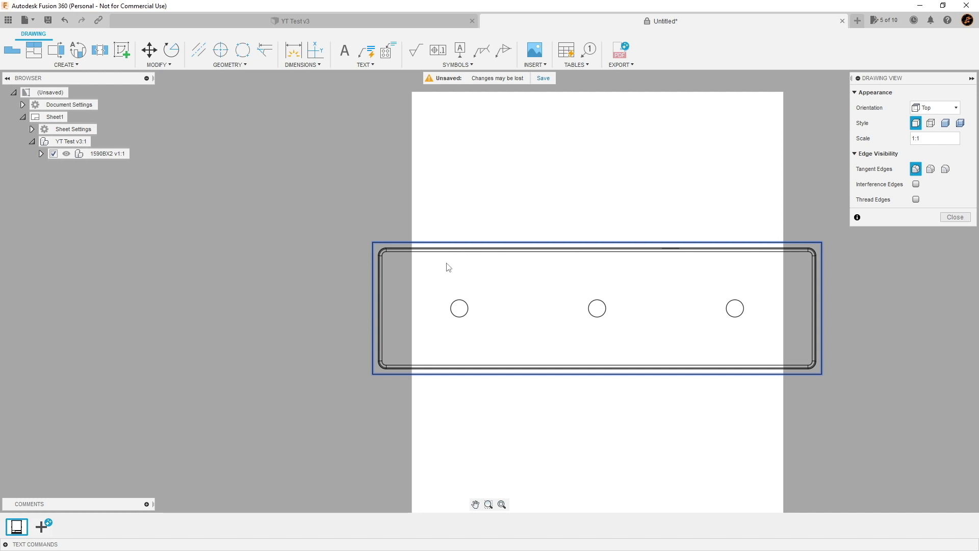
scroll(511, 435, "down", 1)
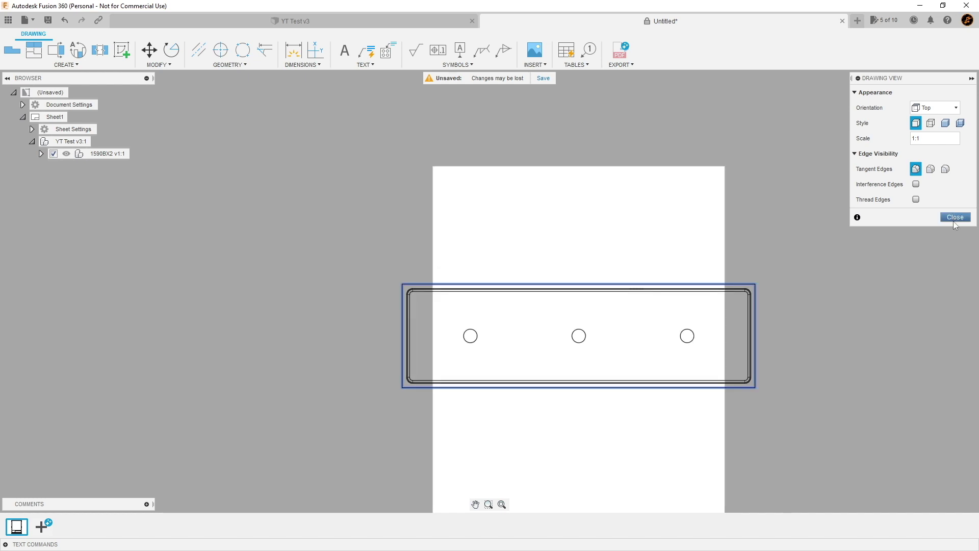
left_click(956, 218)
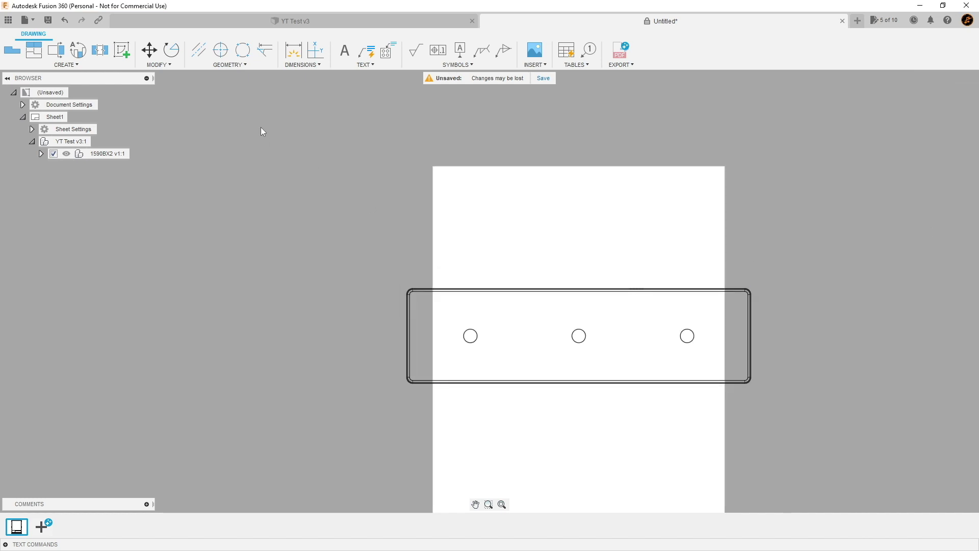
- Rotate the top view 90 degrees about the centre of its middle hole so it stands upright on the sheet
scroll(566, 337, "up", 1)
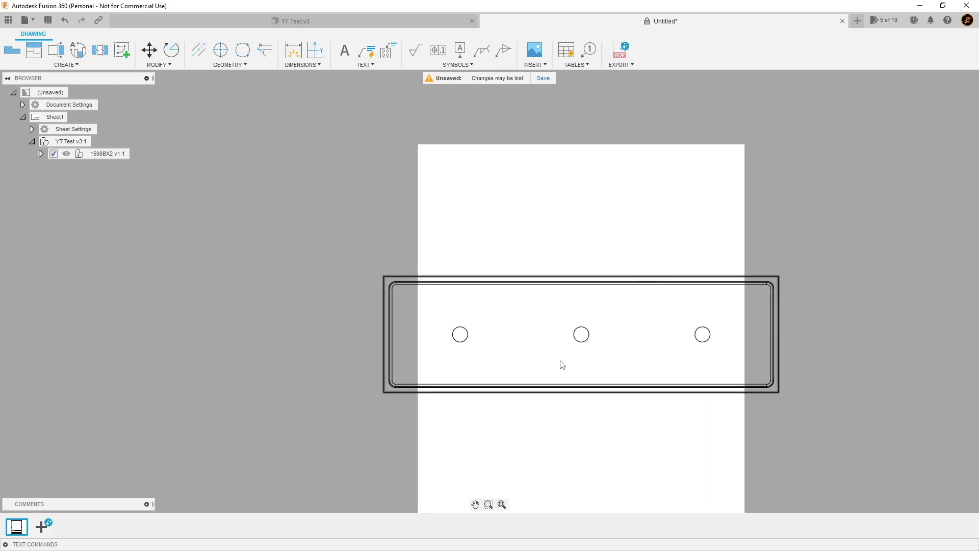
scroll(562, 363, "down", 4)
scroll(577, 372, "up", 3)
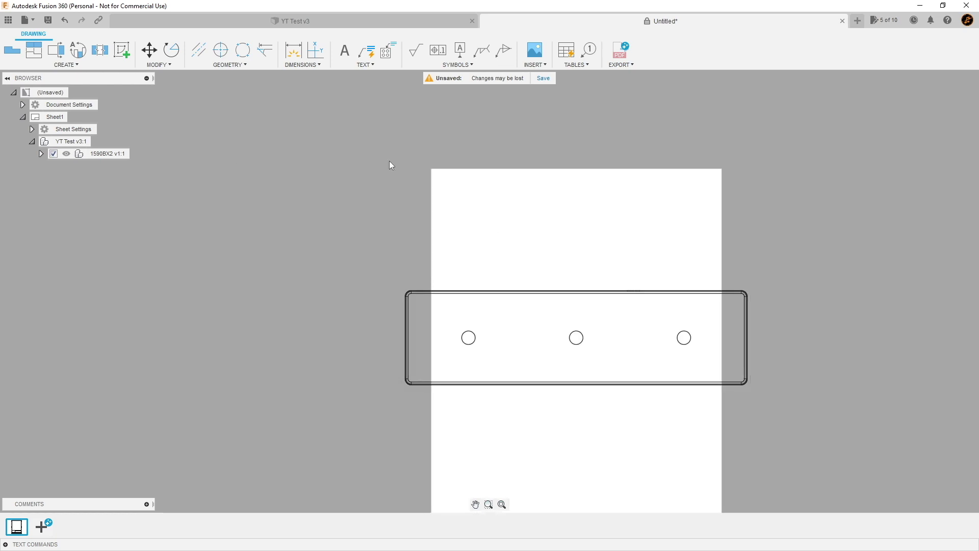
left_click(171, 50)
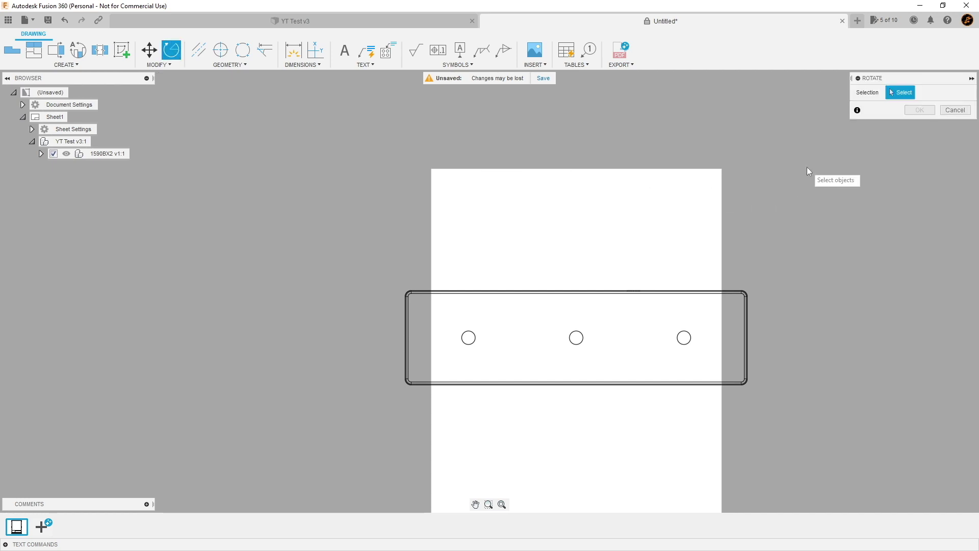
left_click(584, 293)
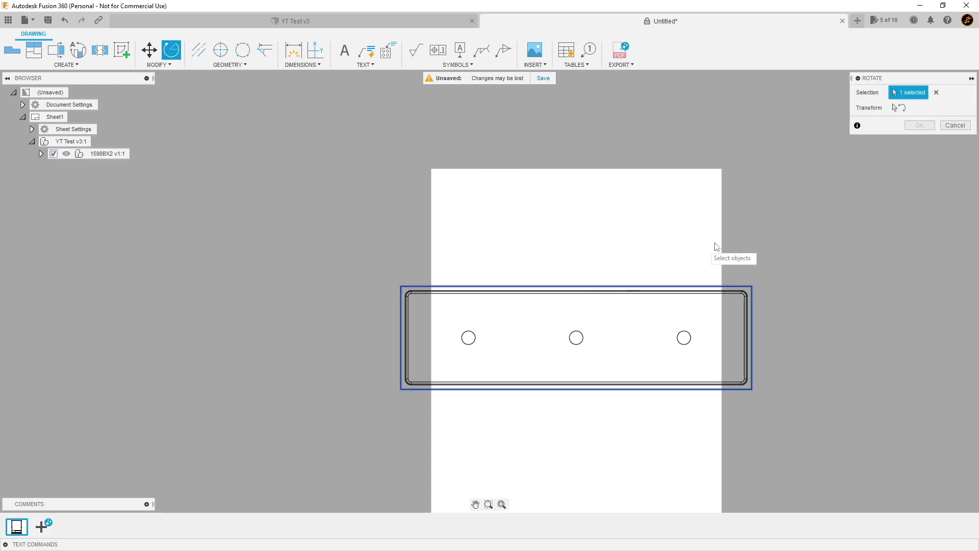
left_click(904, 109)
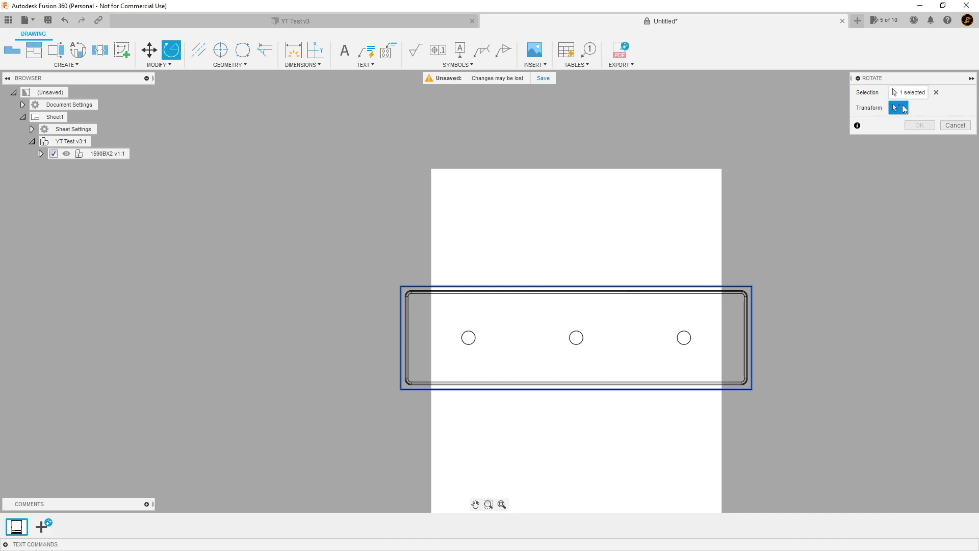
left_click(577, 338)
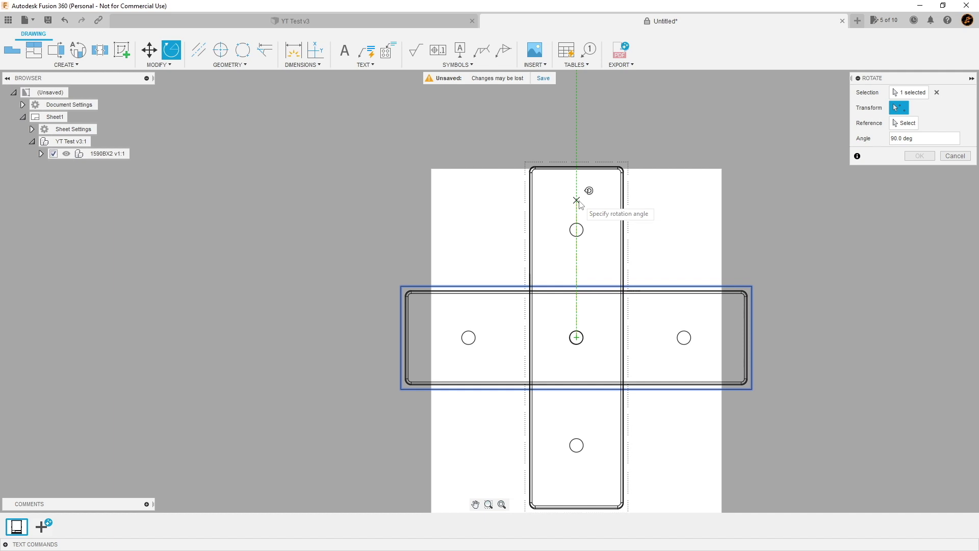
left_click(579, 202)
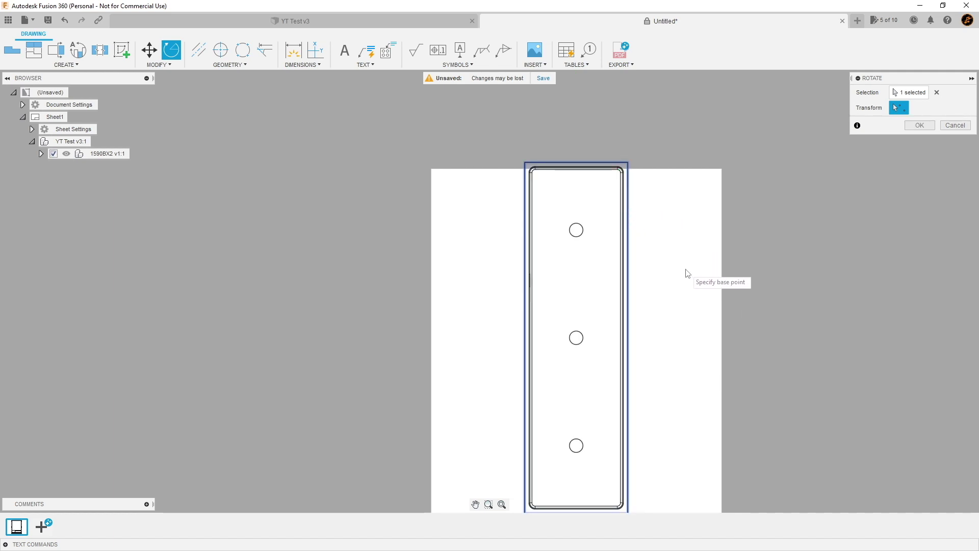
- Move the upright top view to the left half of the sheet, entirely within the page edges
left_click(152, 51)
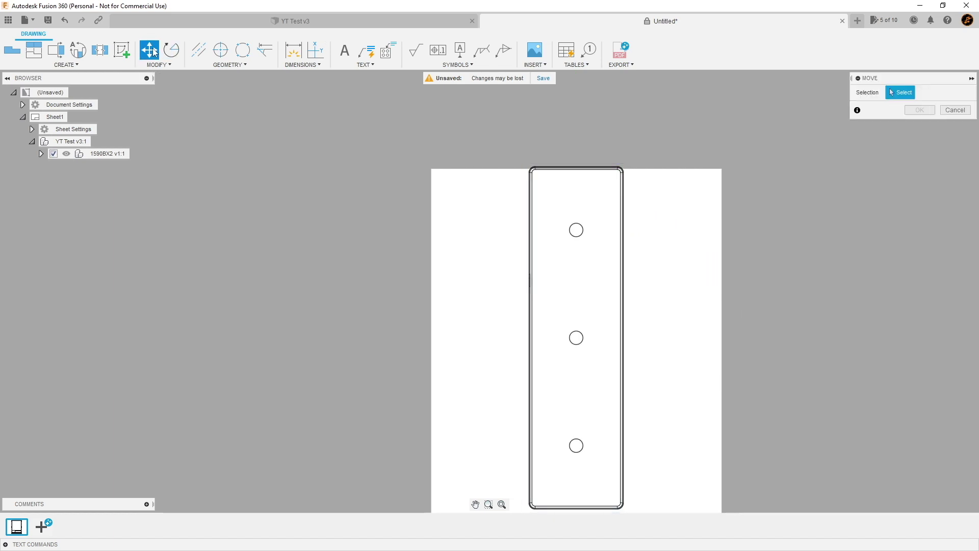
left_click(614, 244)
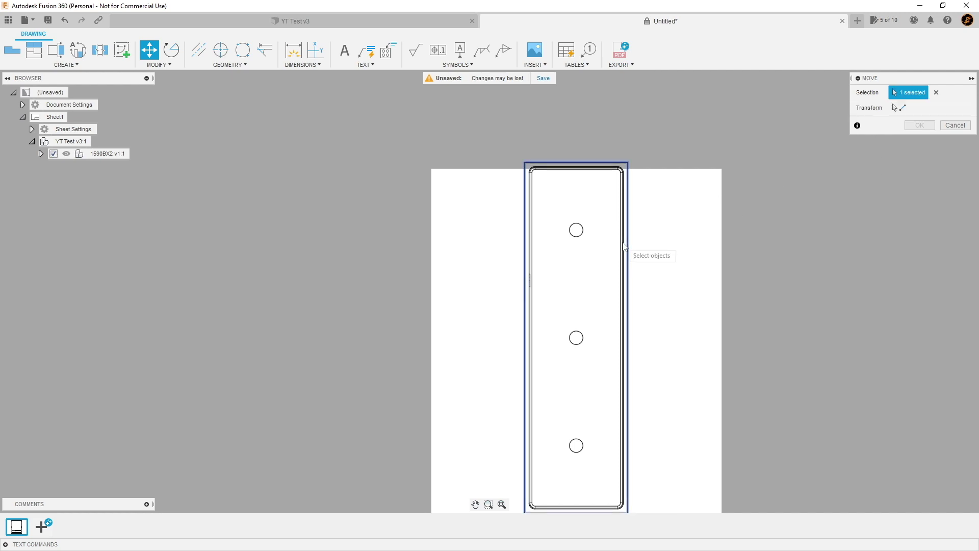
left_click(893, 108)
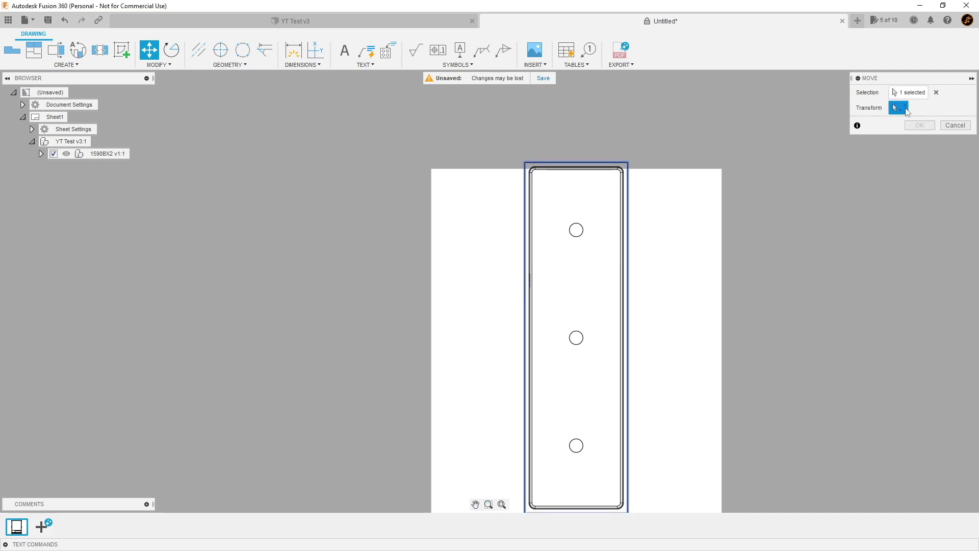
left_click(623, 298)
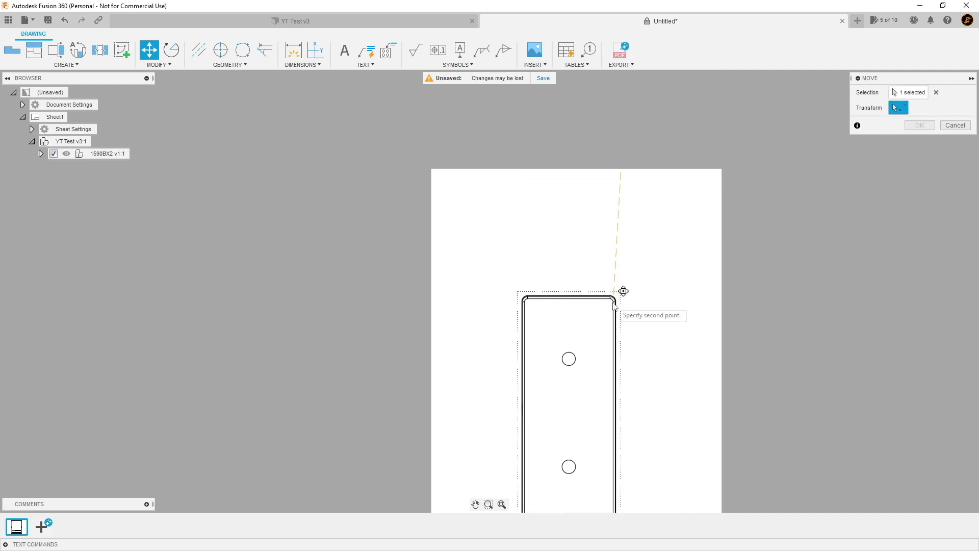
scroll(603, 265, "down", 3)
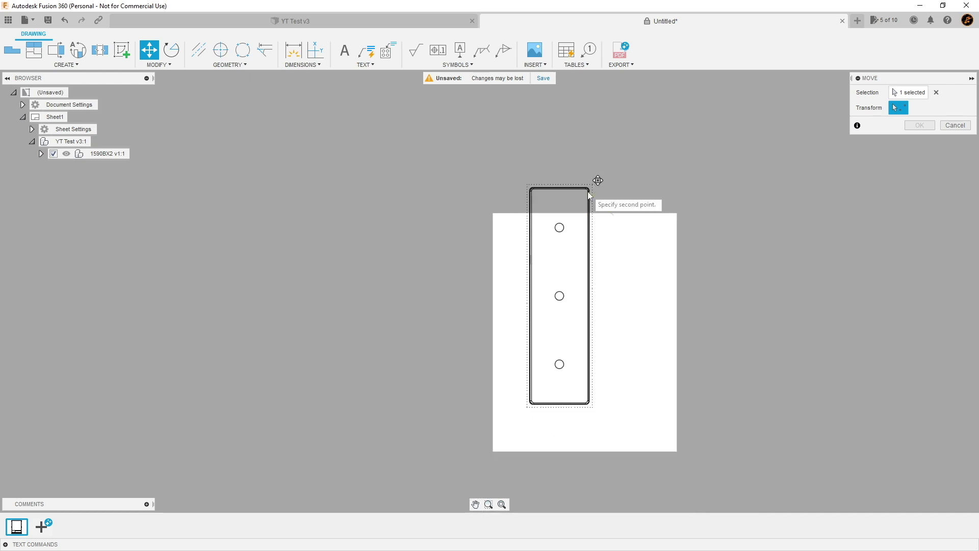
left_click(573, 231)
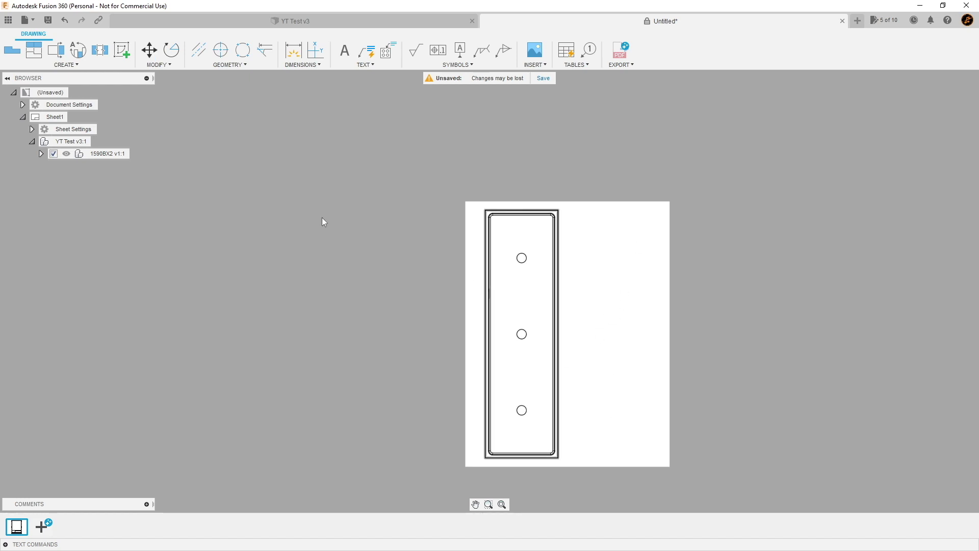
- Place a base view in Back orientation at 1:1 scale with full-length tangent edges, to the right of the top view
left_click(11, 51)
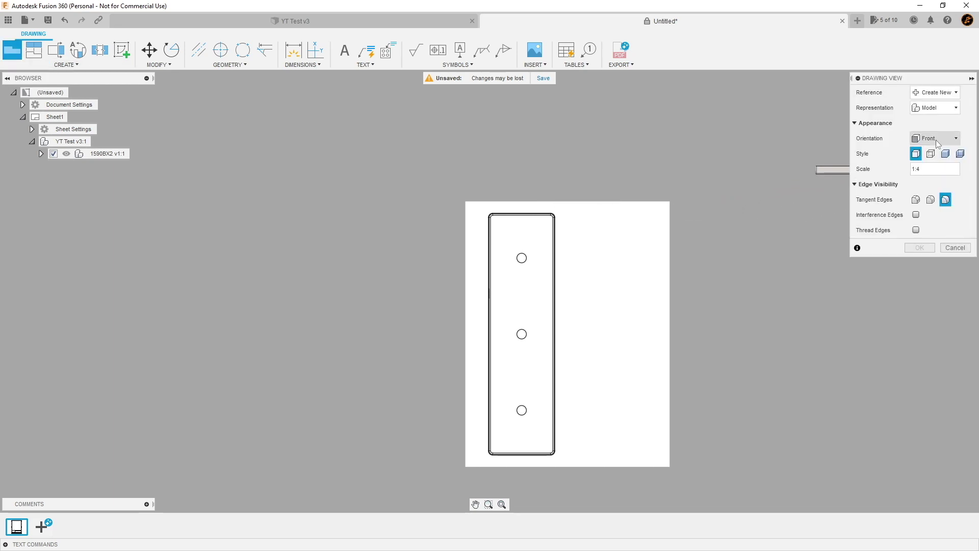
left_click(950, 140)
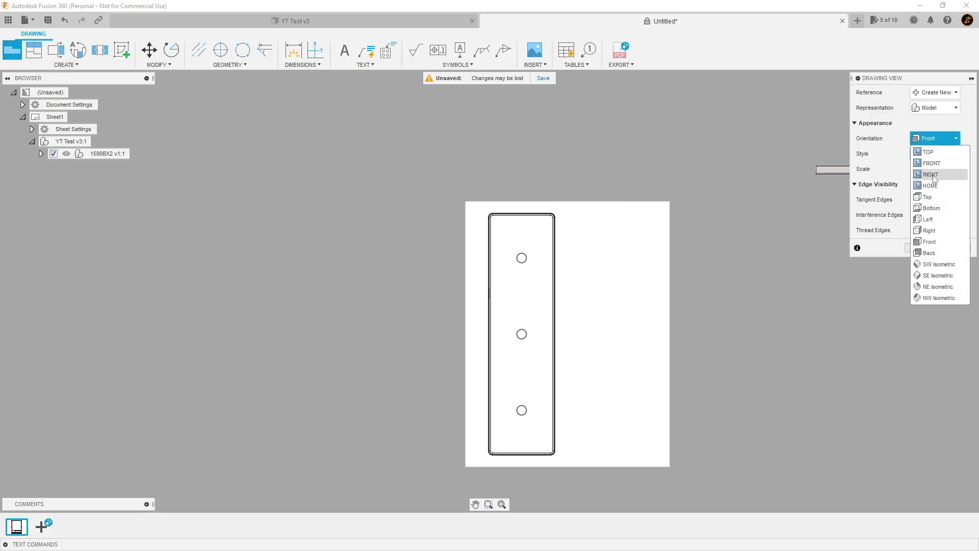
left_click(939, 251)
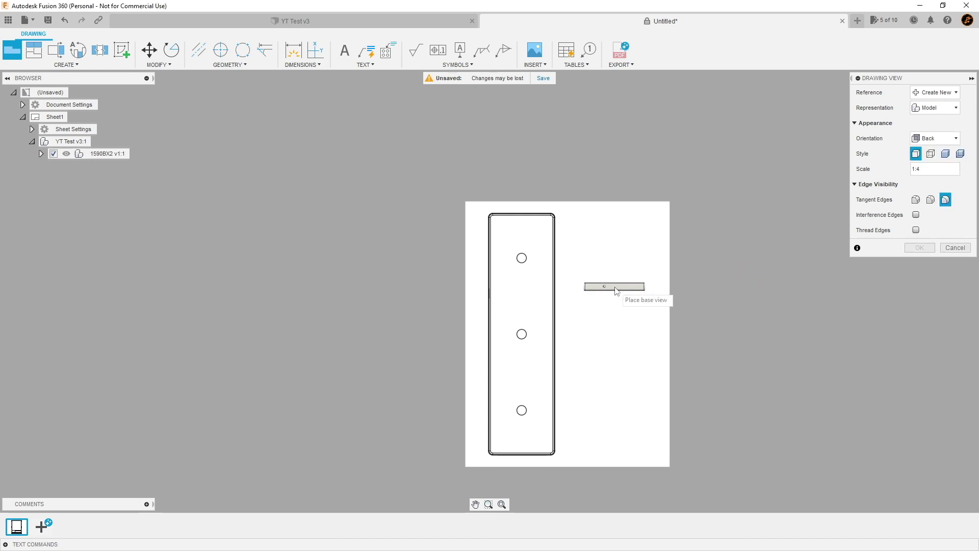
left_click(916, 200)
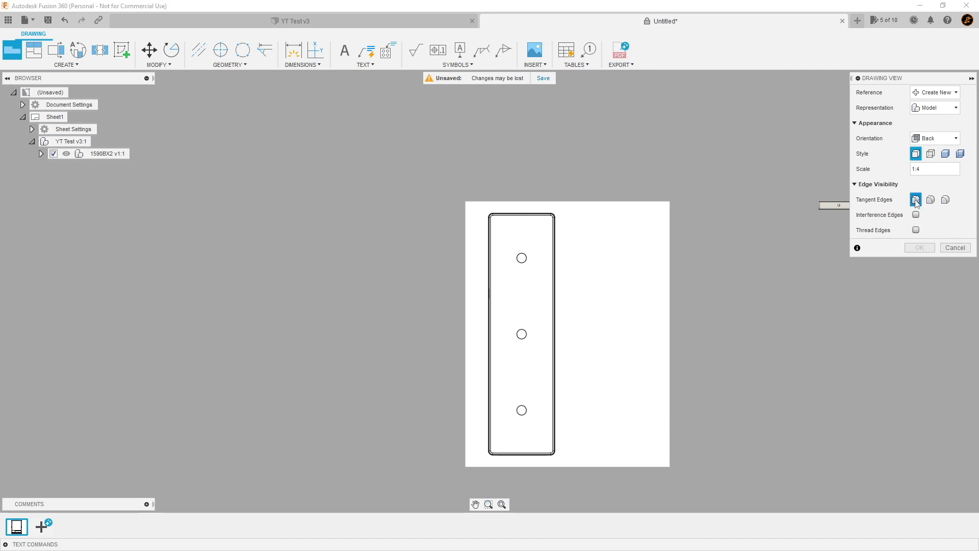
left_click(966, 171)
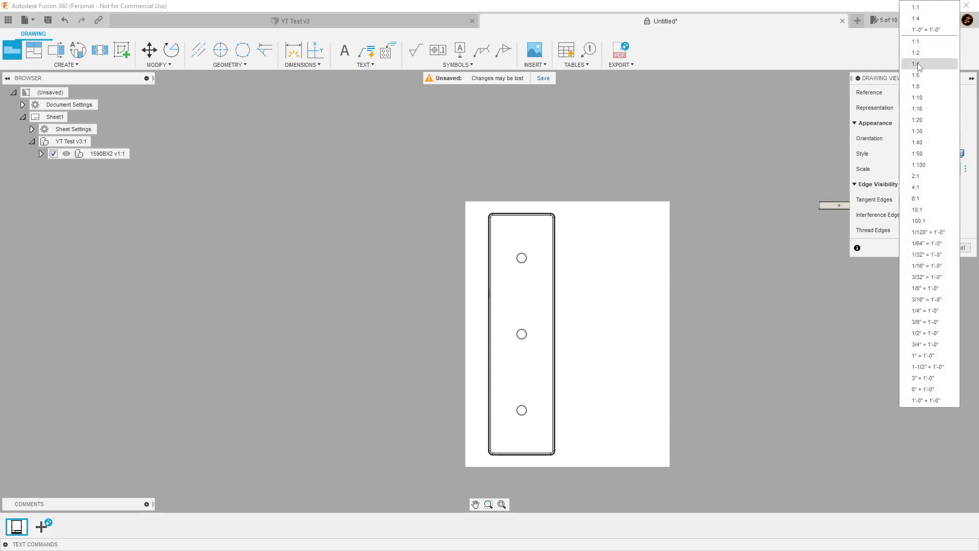
left_click(920, 48)
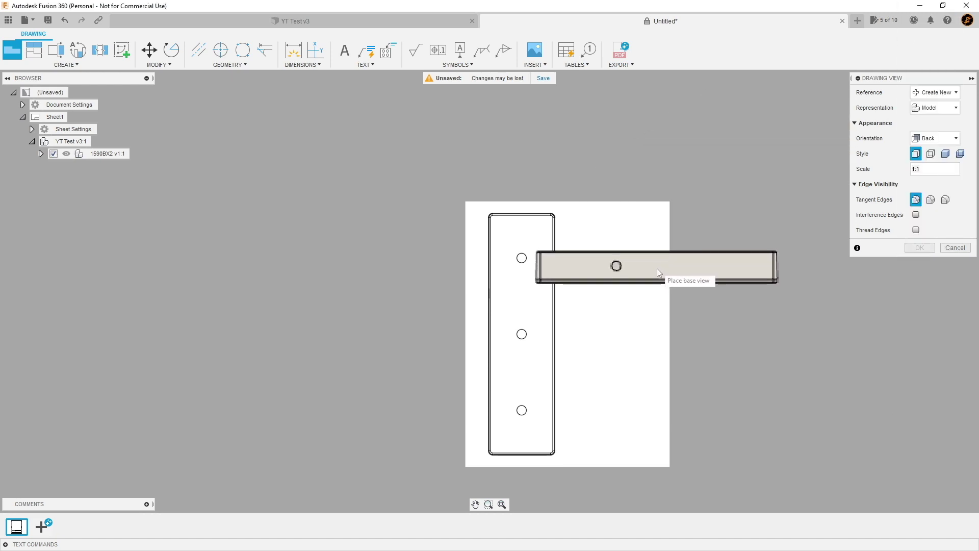
left_click(697, 309)
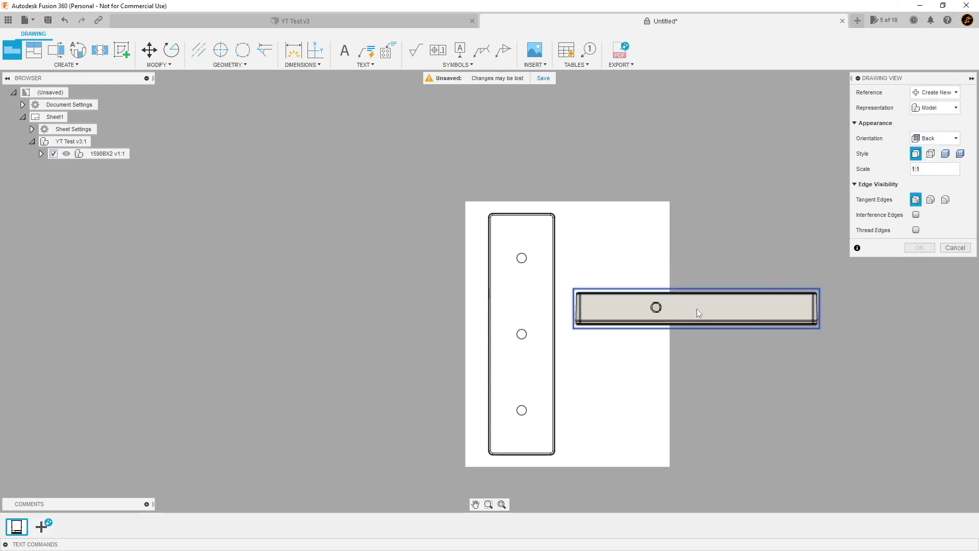
left_click(920, 248)
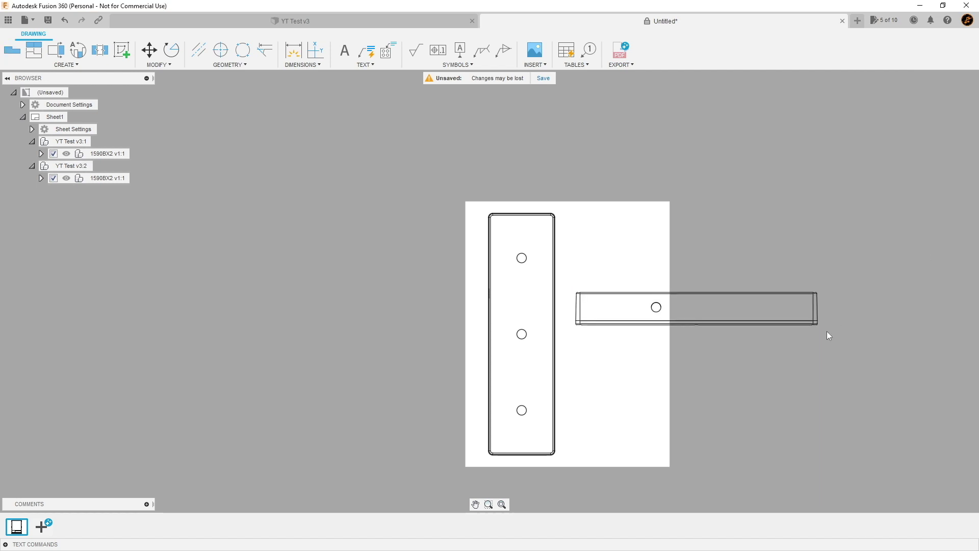
- Rotate the back view 90 degrees about the centre of its hole so it stands upright beside the top view
scroll(681, 326, "up", 3)
scroll(680, 331, "down", 2)
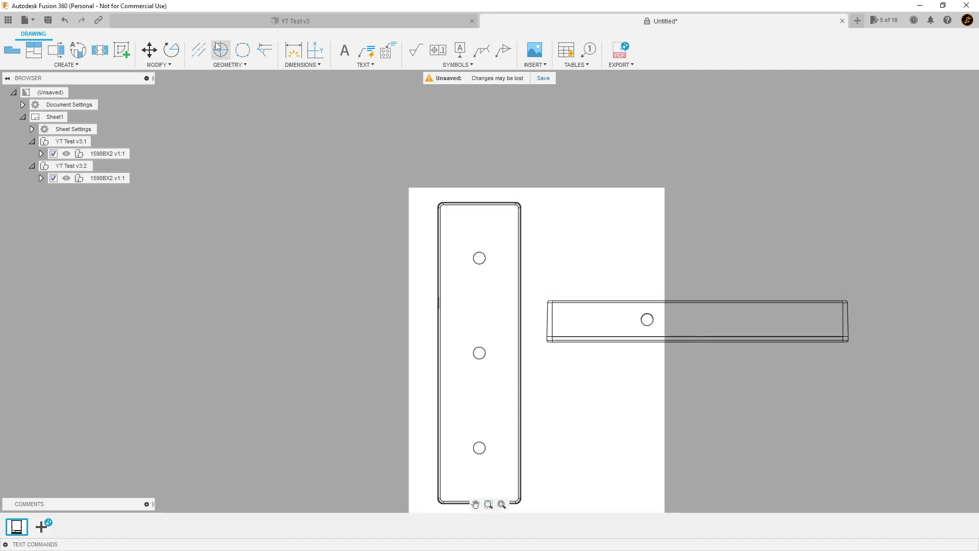
left_click(178, 53)
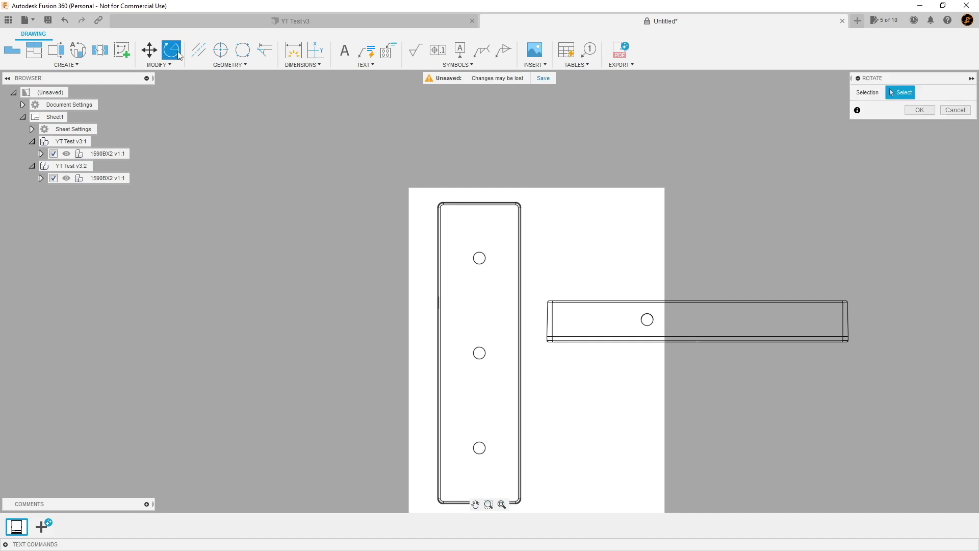
left_click(604, 306)
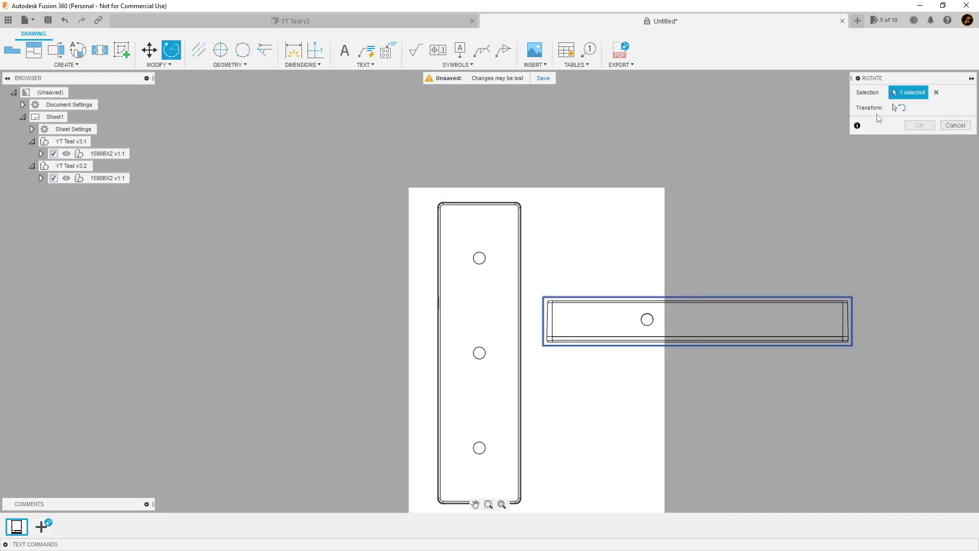
left_click(899, 108)
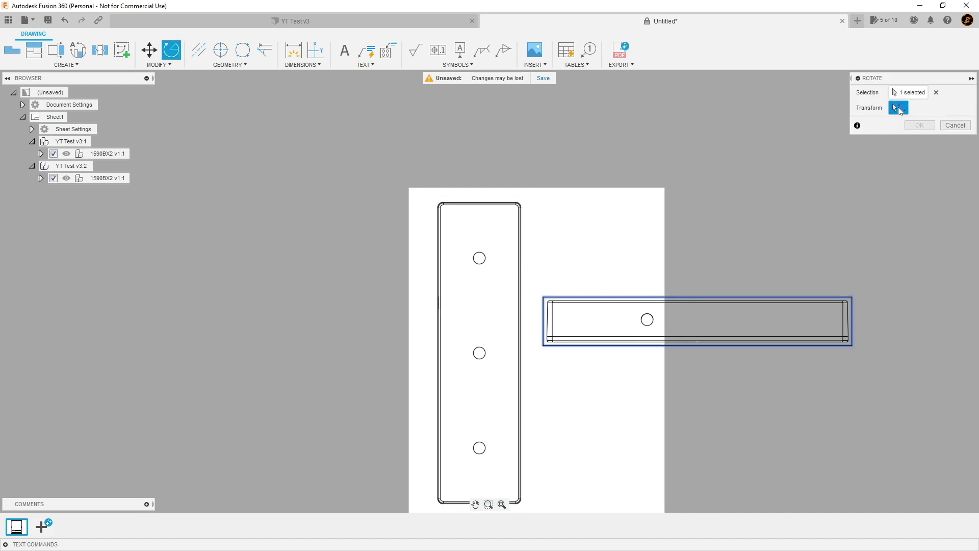
left_click(647, 320)
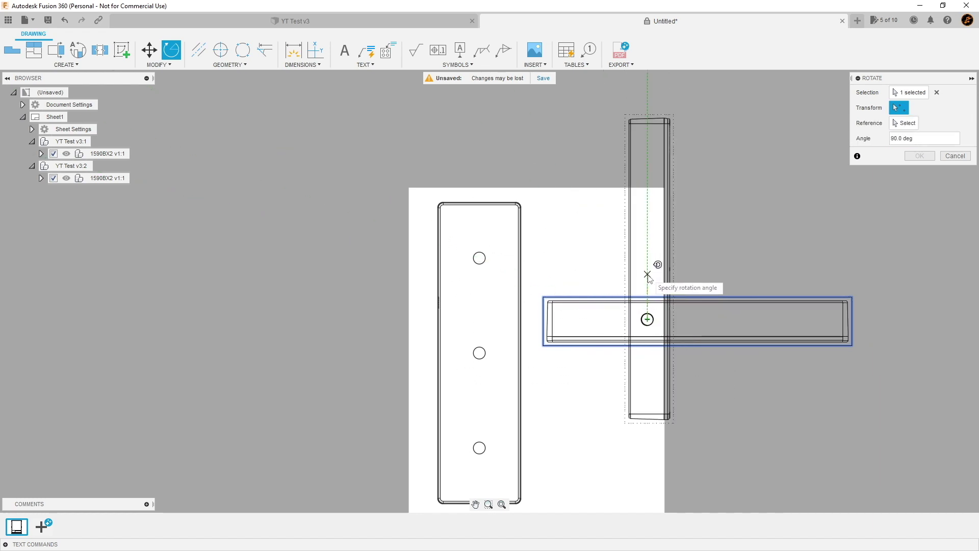
left_click(649, 278)
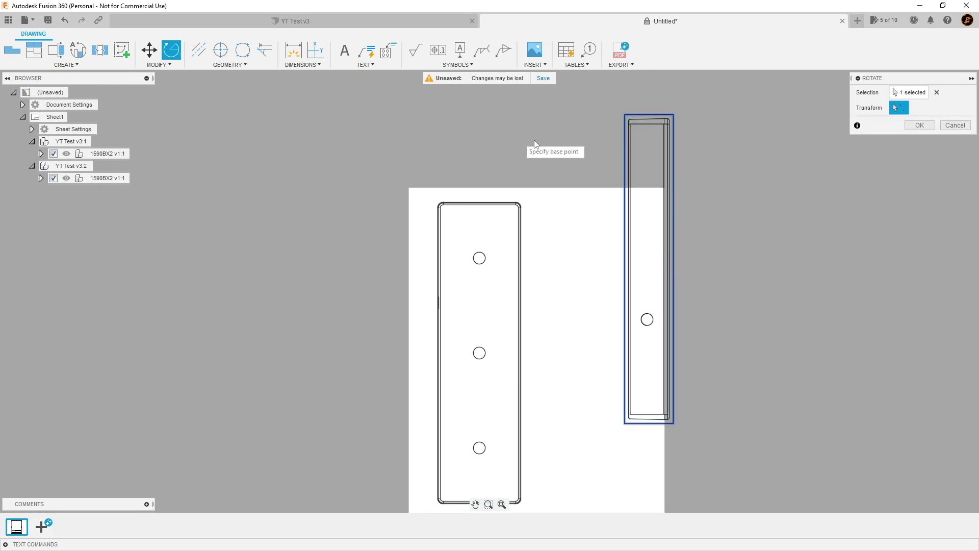
- Move the upright back view fully onto the sheet beside the top view, with its ends roughly level with that view
left_click(148, 50)
left_click(648, 182)
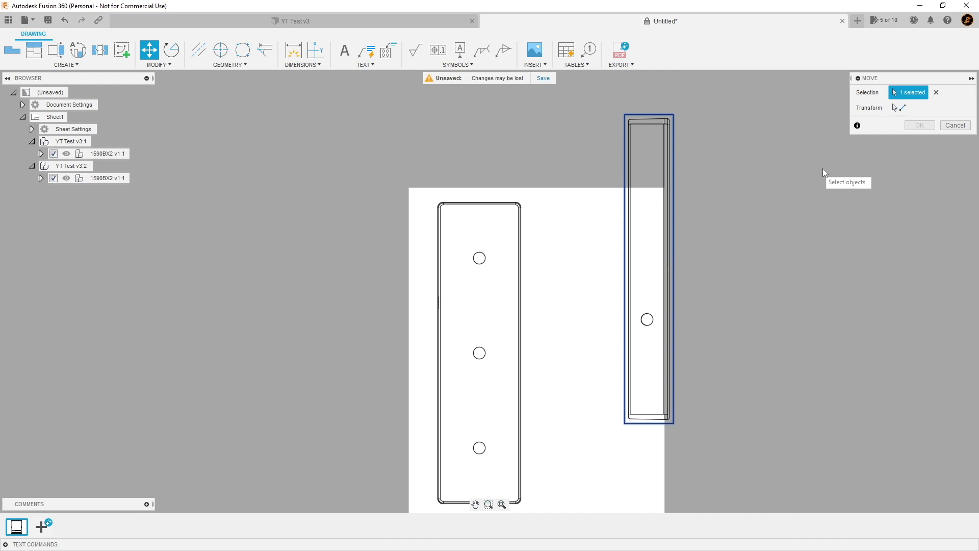
left_click(895, 108)
left_click(643, 163)
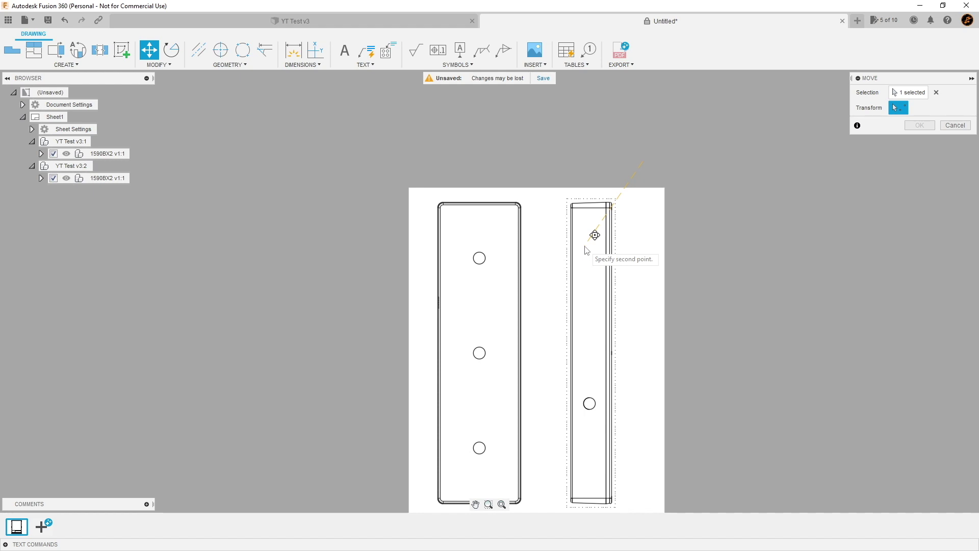
left_click(590, 250)
left_click(920, 125)
- Check the layout of the top and back views and their holes on the sheet
scroll(686, 336, "up", 1)
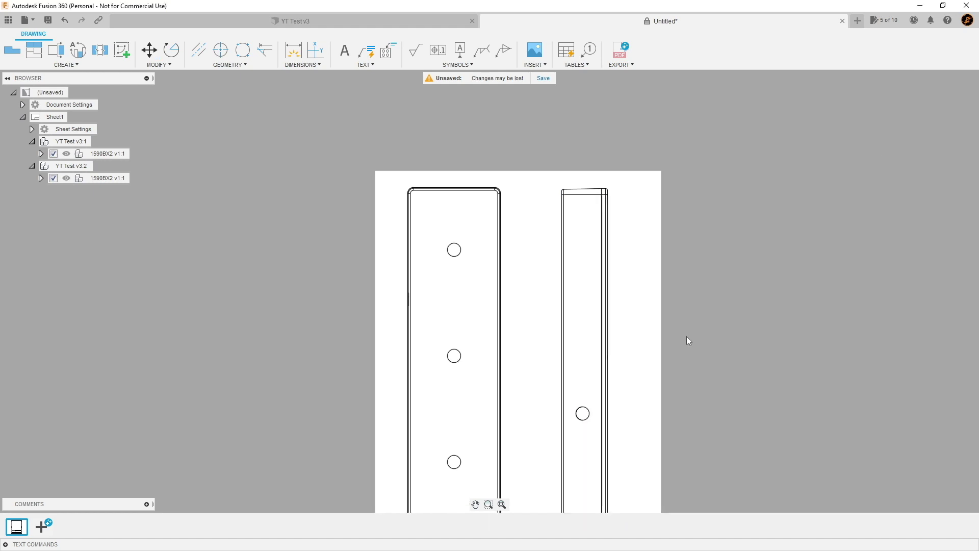
scroll(682, 352, "down", 4)
middle_click_drag(782, 367, 605, 324)
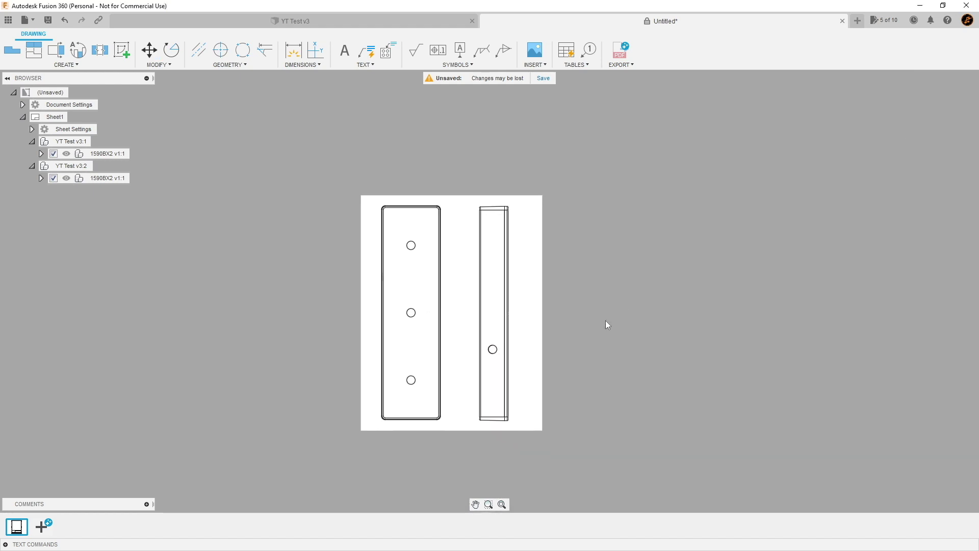
scroll(591, 335, "up", 2)
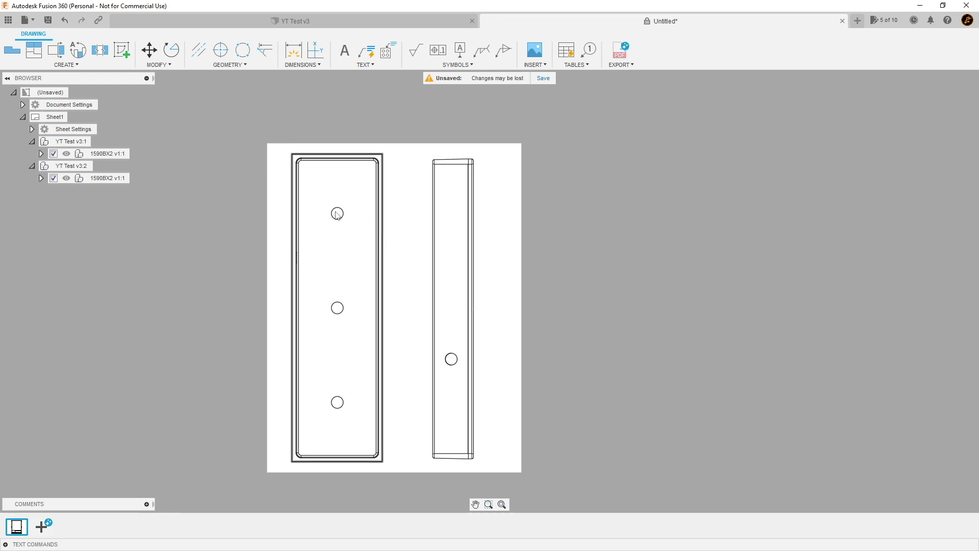
scroll(335, 217, "down", 1)
scroll(335, 218, "up", 2)
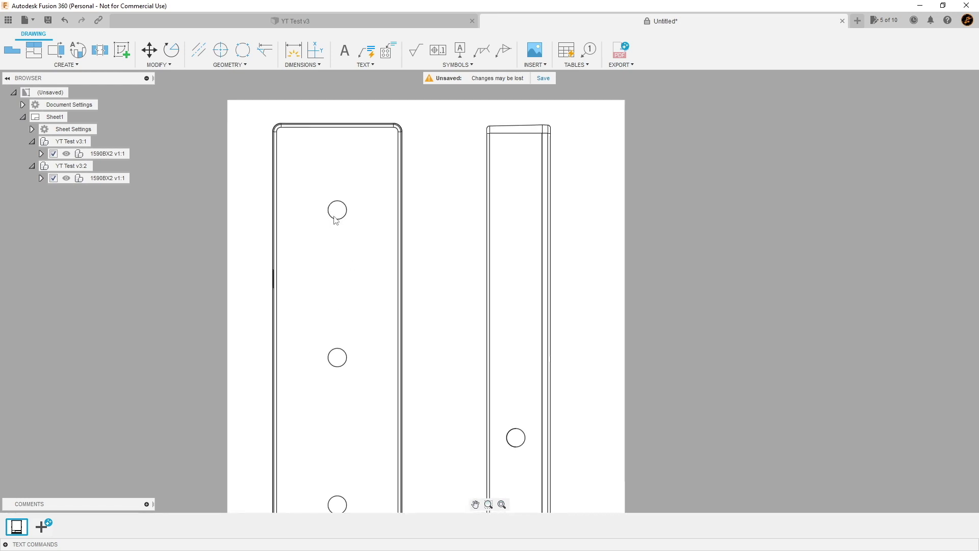
scroll(335, 219, "down", 1)
scroll(336, 218, "down", 1)
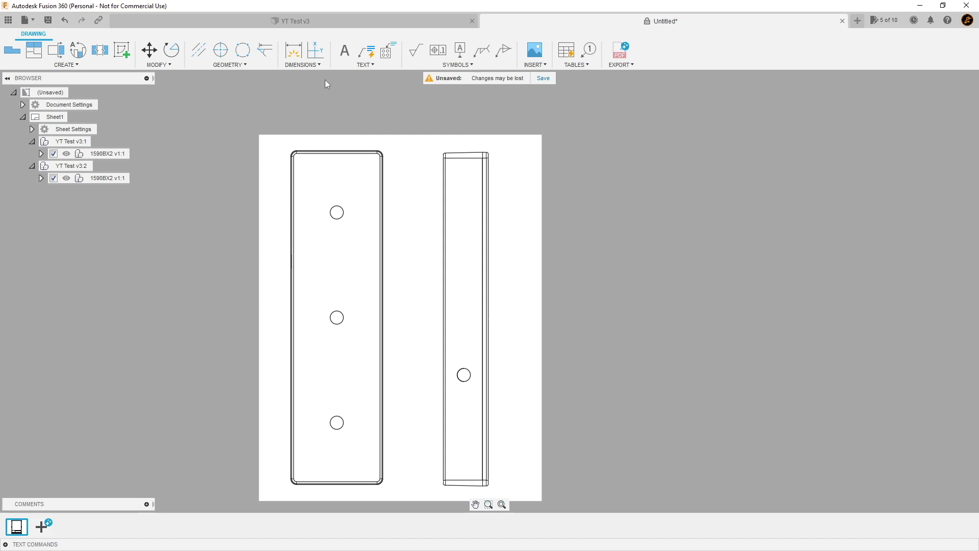
- Add center marks to all three holes in the top view and to the hole in the back view
left_click(234, 65)
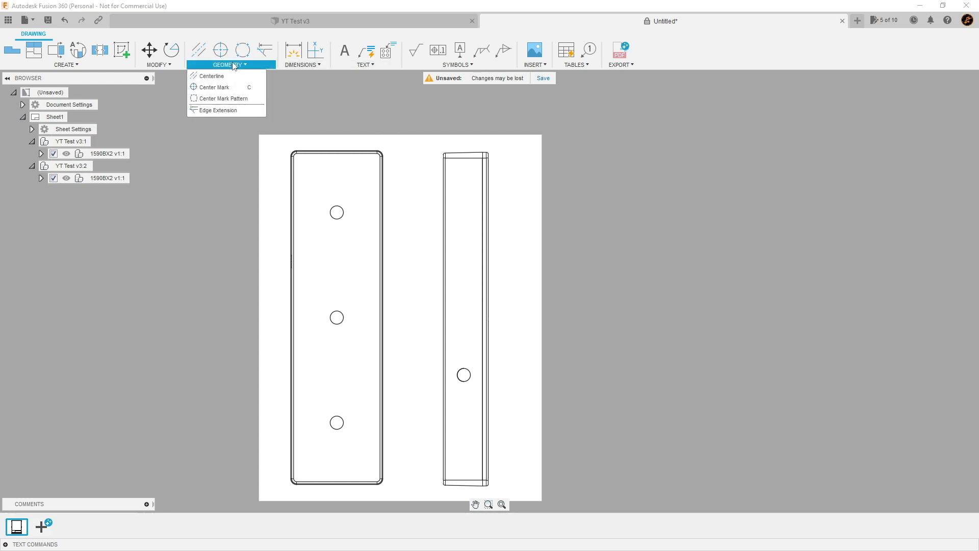
left_click(212, 86)
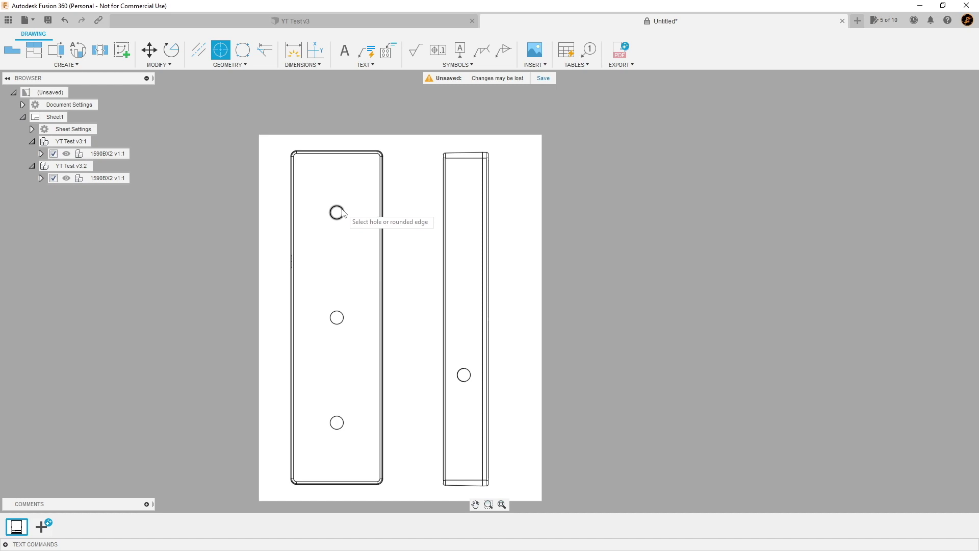
scroll(343, 212, "up", 3)
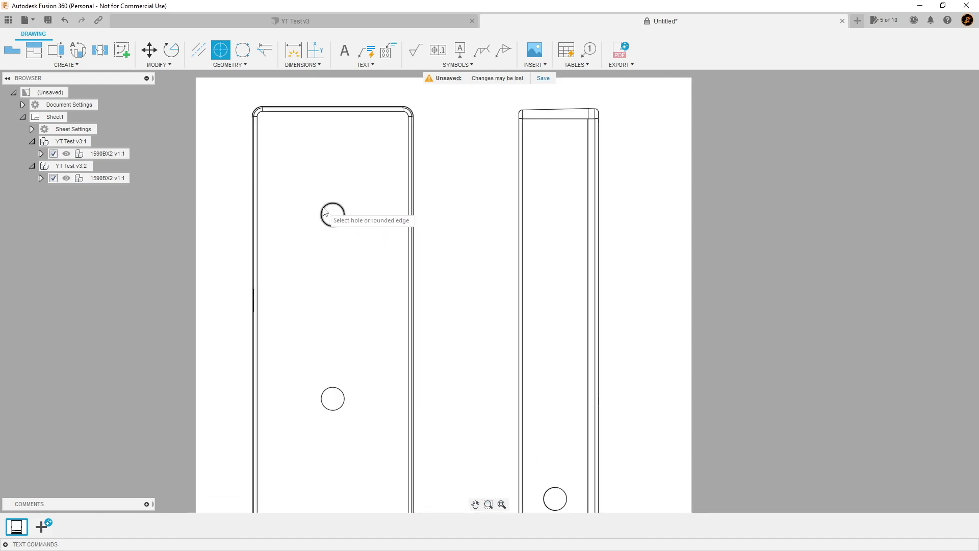
left_click(324, 212)
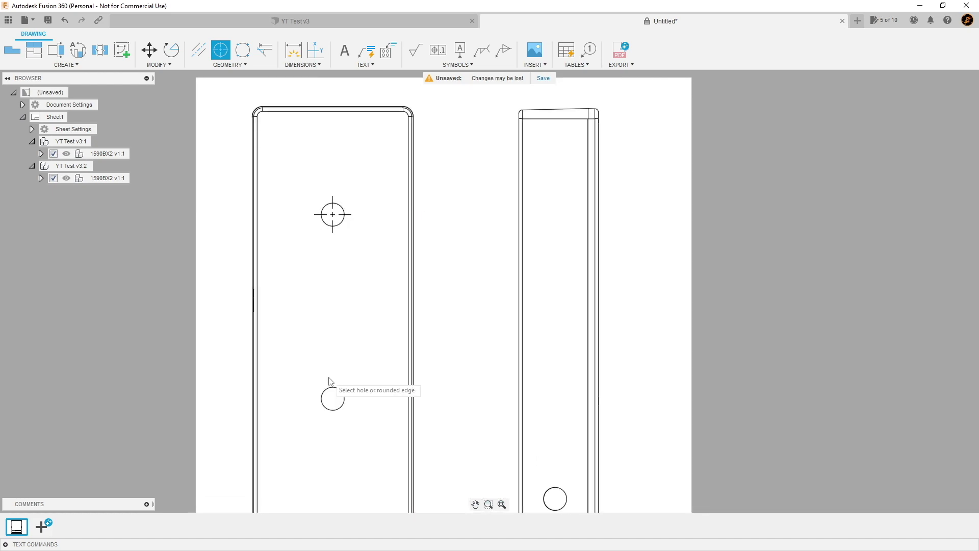
left_click(322, 397)
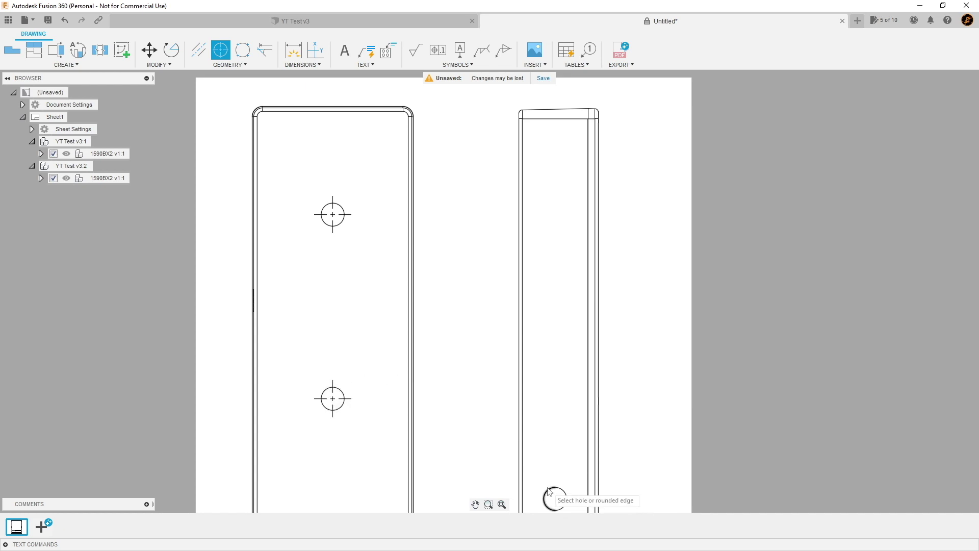
left_click(566, 500)
middle_click_drag(453, 359, 479, 167)
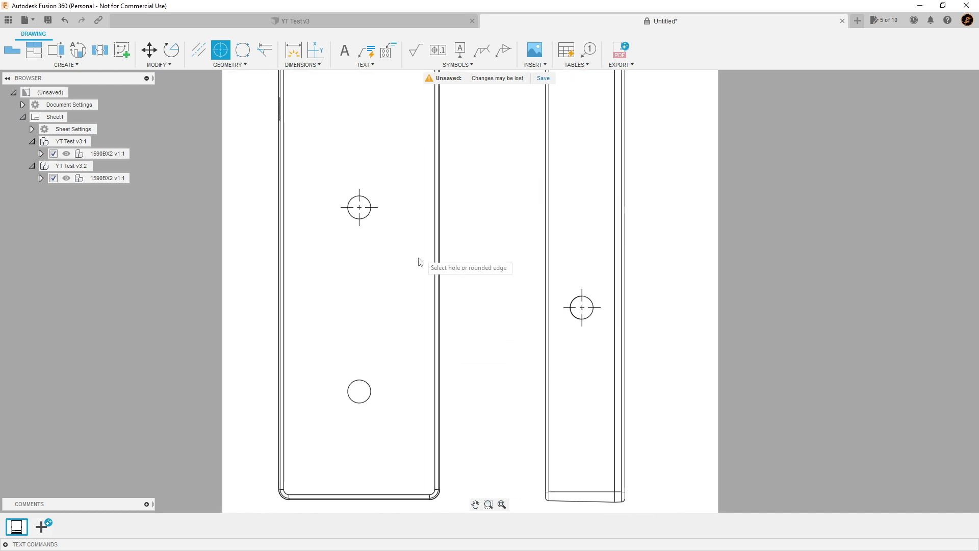
left_click(360, 381)
scroll(420, 264, "down", 3)
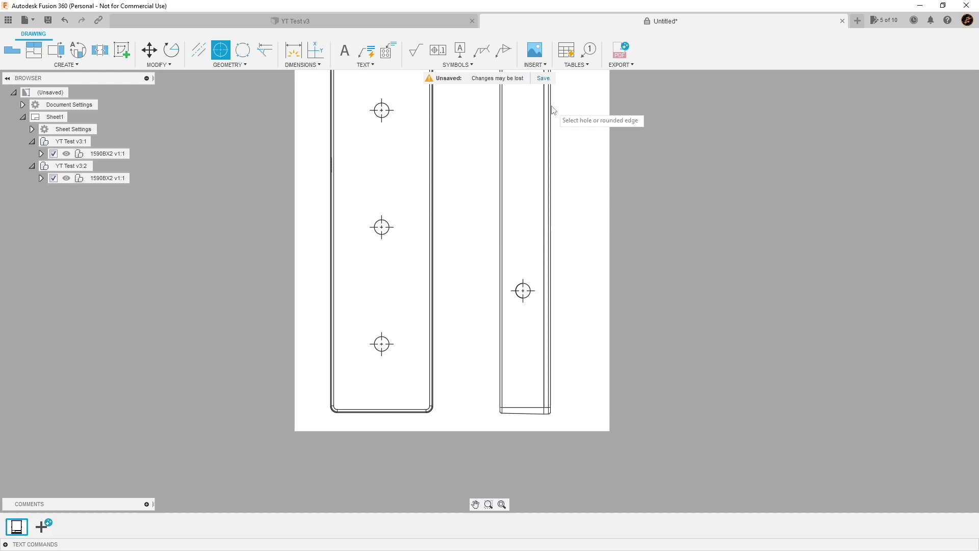
- Save the drawing as YT Test Drawing in the Youtube folder and try to export it as a PDF
left_click(544, 78)
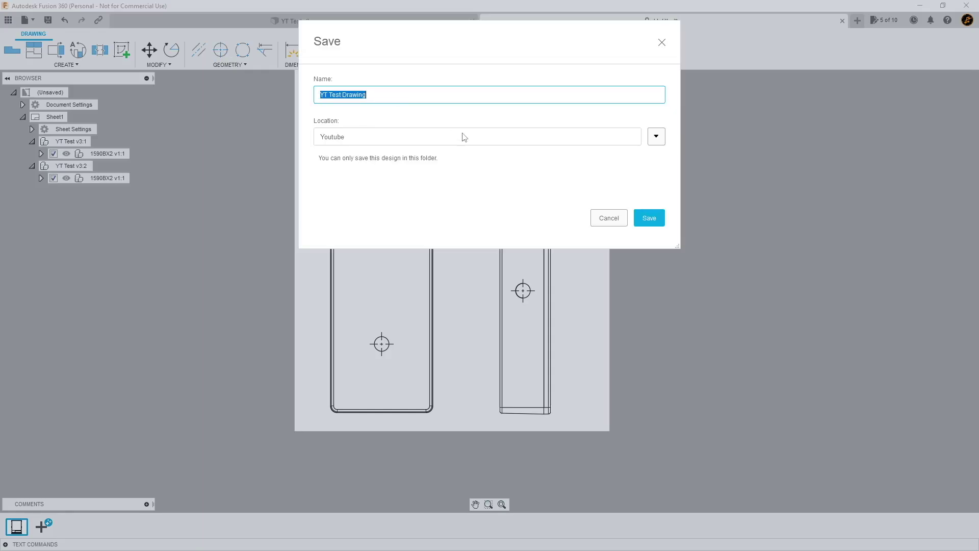
left_click(662, 221)
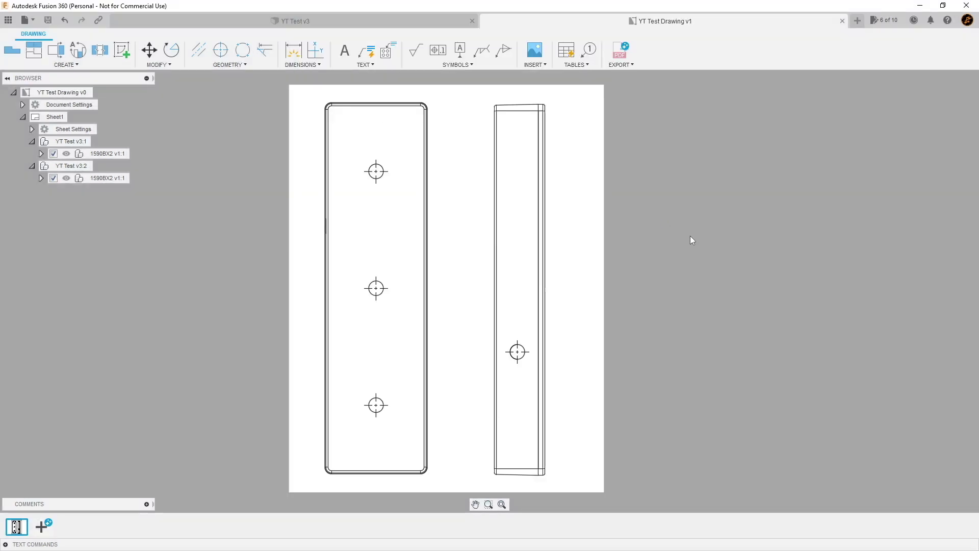
left_click(619, 58)
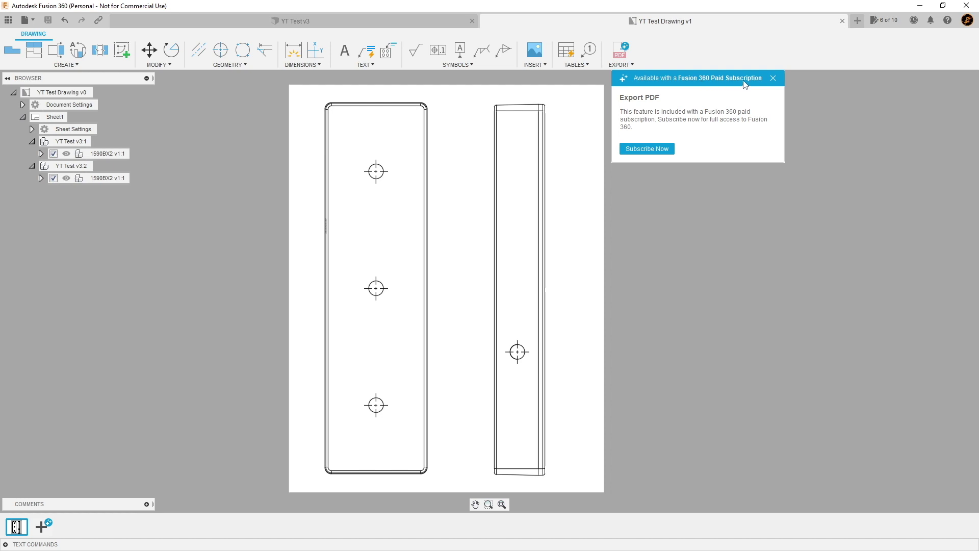
left_click(774, 79)
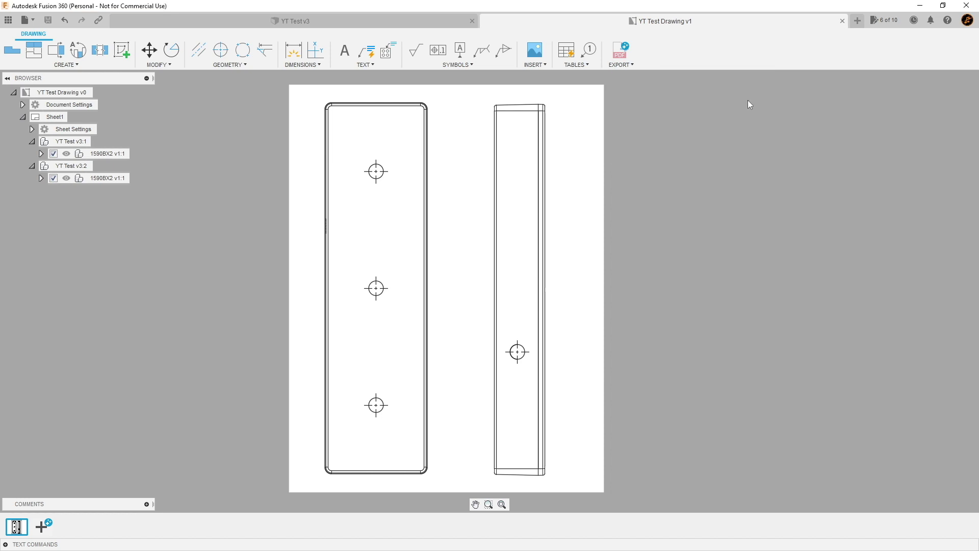
- Print the current sheet with lineweights through Microsoft Print to PDF, saving it as YT Test in the Downloads folder
left_click(25, 20)
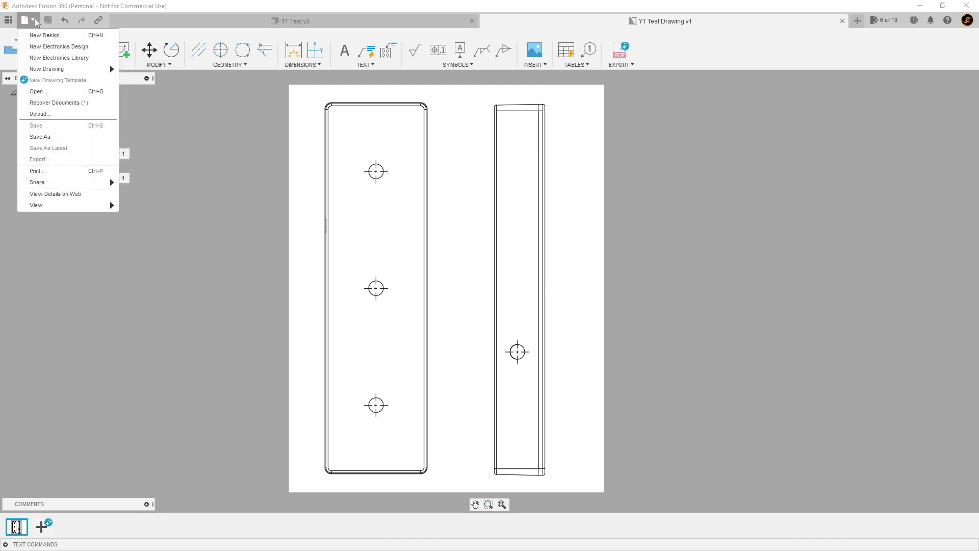
left_click(61, 171)
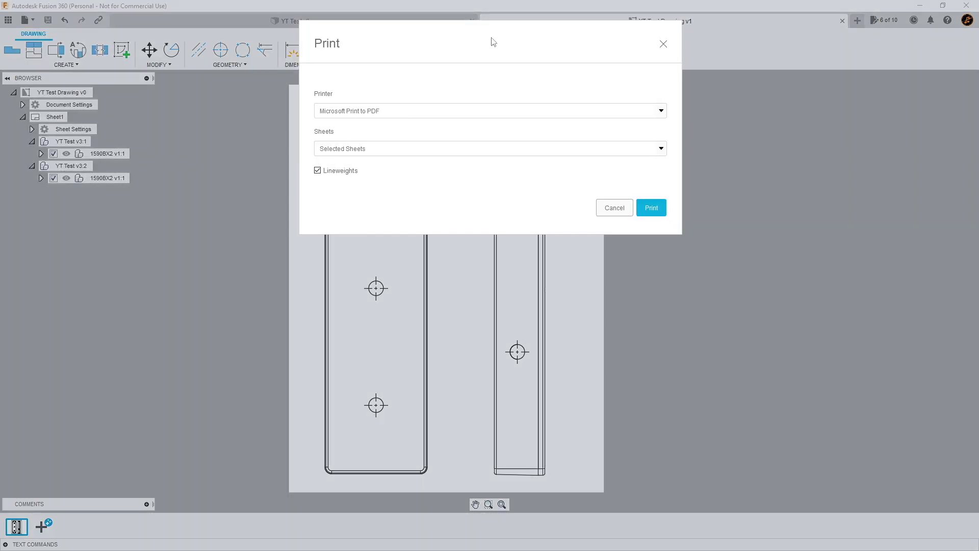
left_click_drag(490, 39, 446, 176)
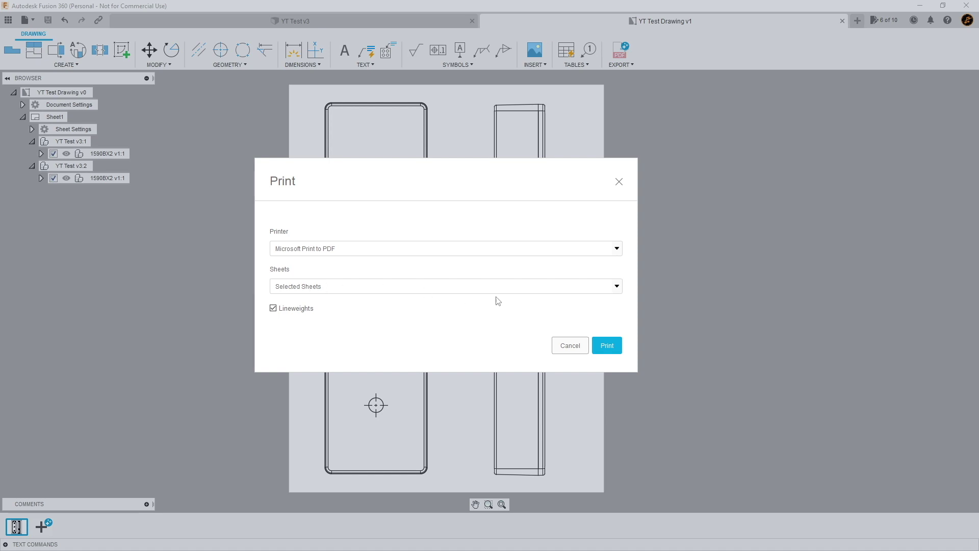
left_click(602, 286)
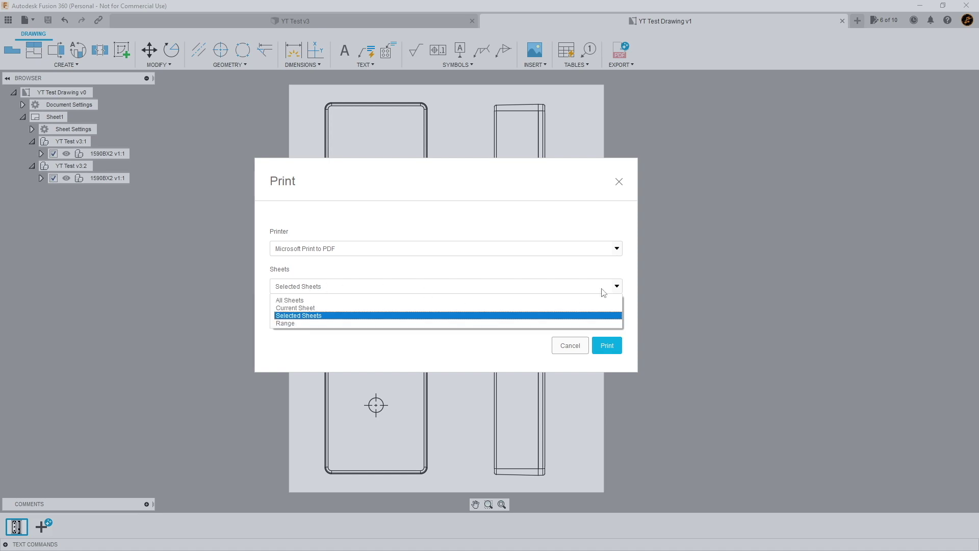
left_click(563, 309)
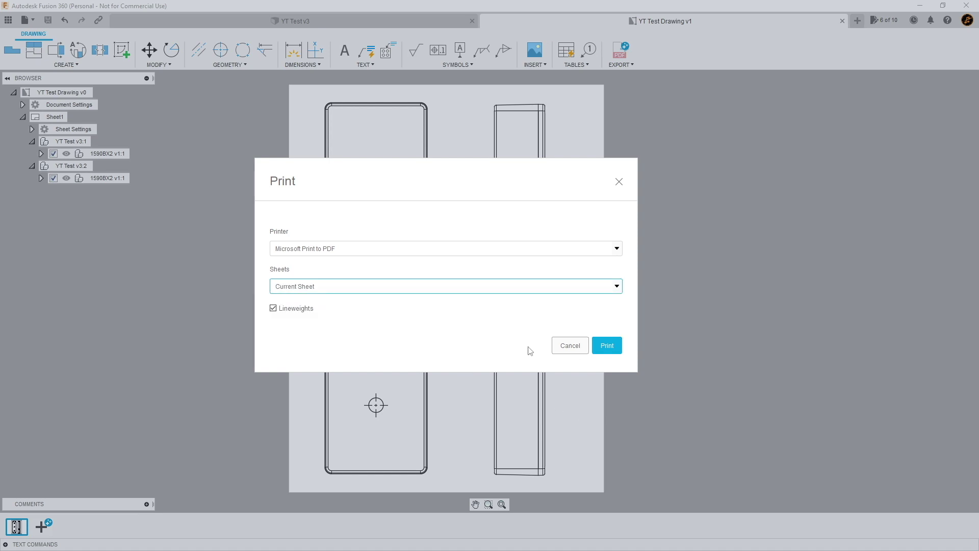
left_click(605, 350)
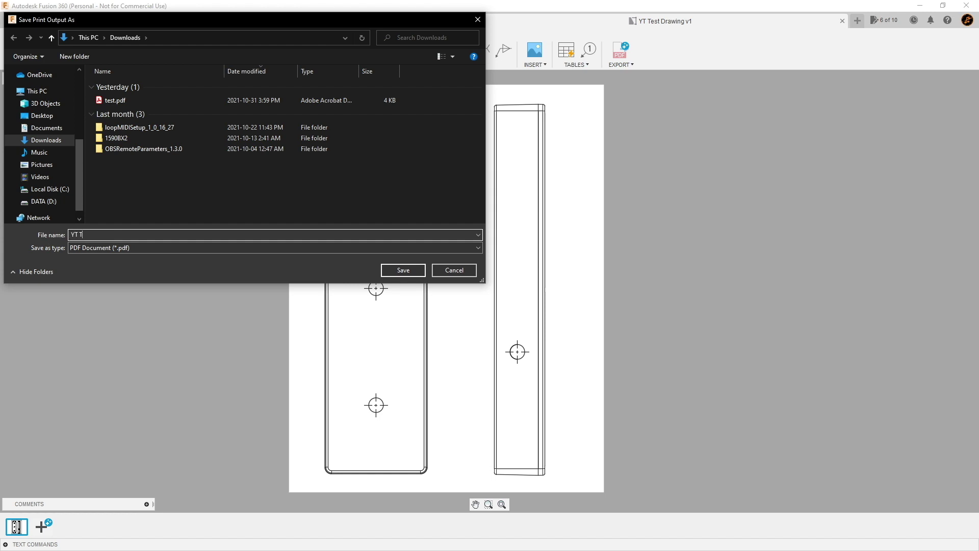
left_click(396, 272)
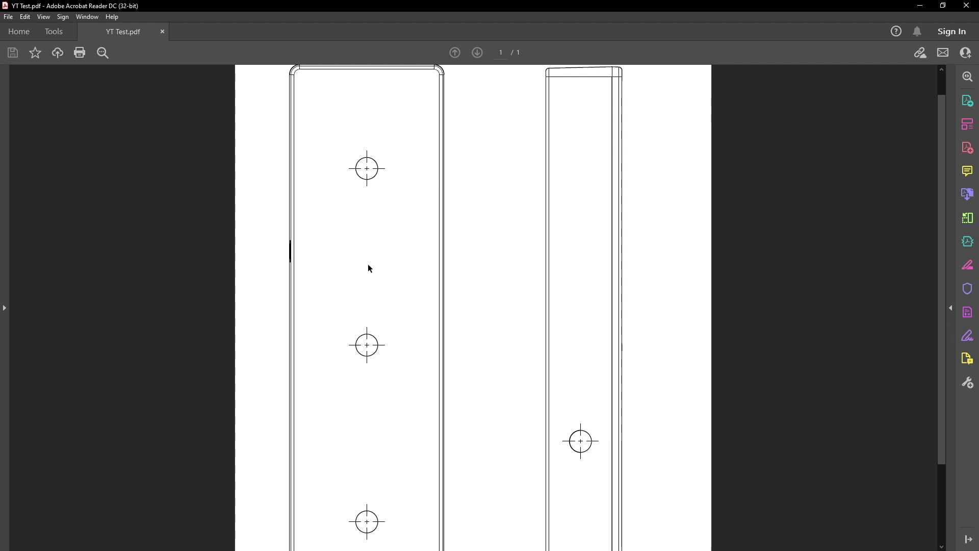
- Look over YT Test.pdf in Adobe Acrobat Reader and set up its printing on the EPSON ET-4550 Series (FAX) printer
scroll(427, 238, "down", 4)
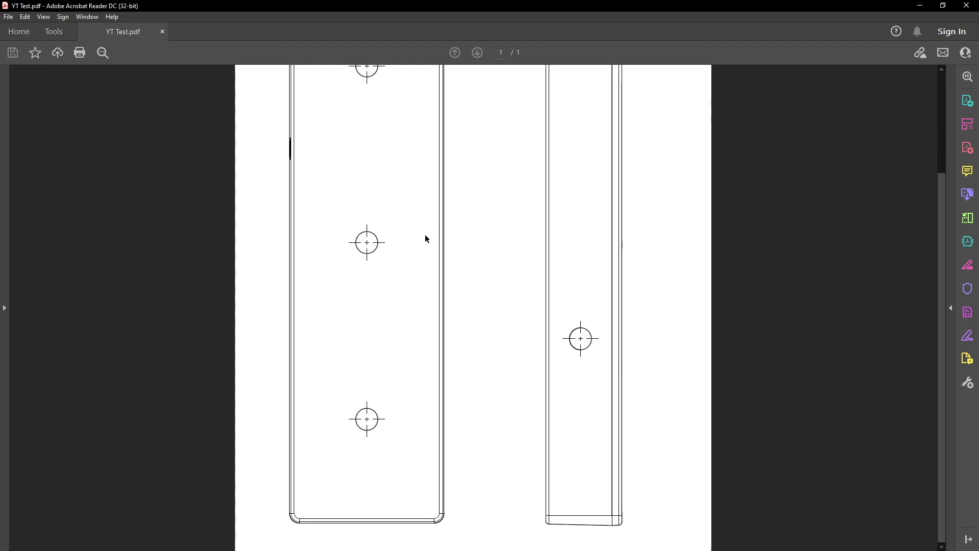
scroll(427, 237, "up", 5)
scroll(425, 236, "down", 3)
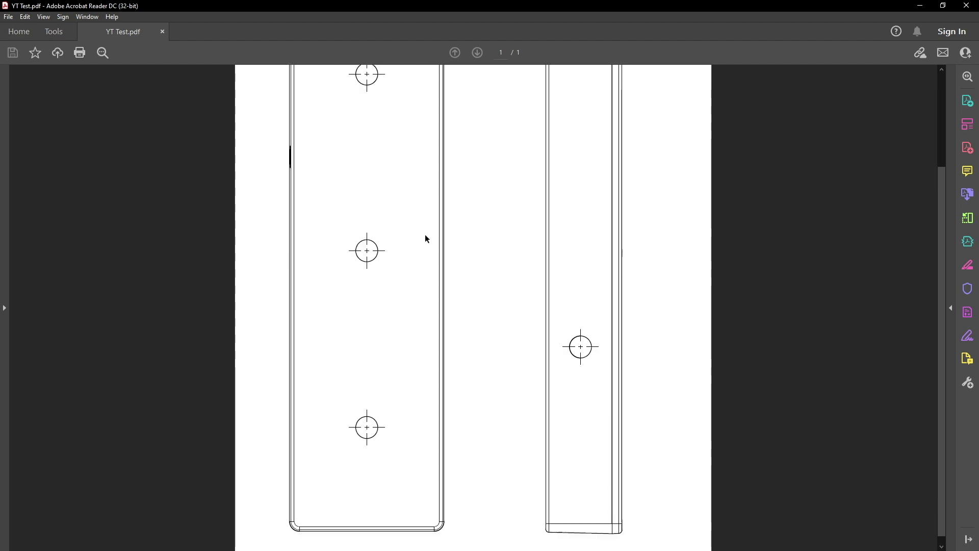
scroll(425, 236, "up", 3)
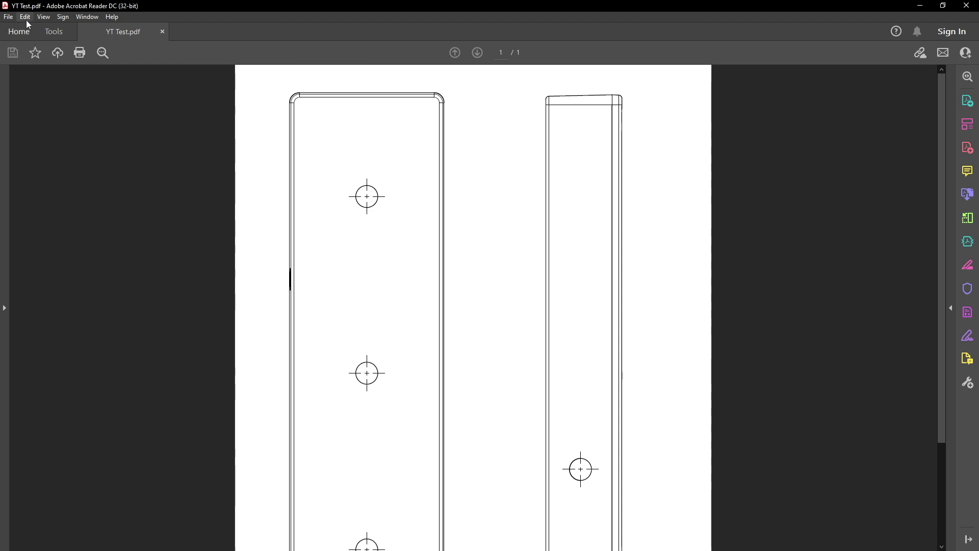
left_click(8, 17)
left_click(38, 289)
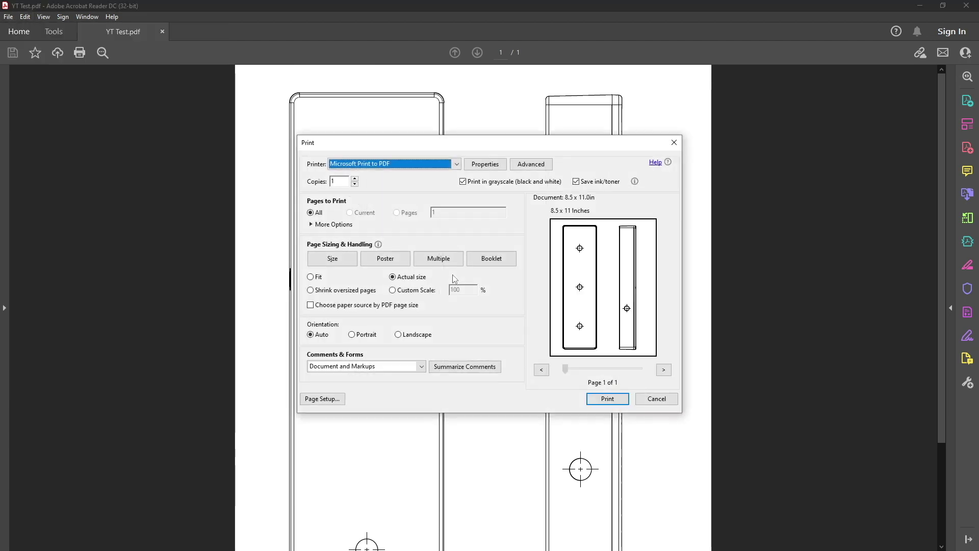
left_click(457, 163)
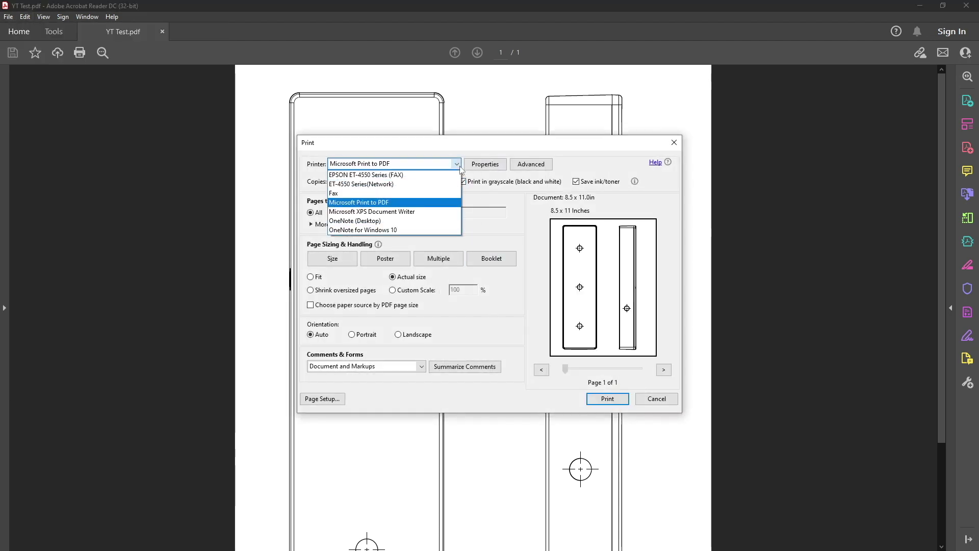
left_click(446, 176)
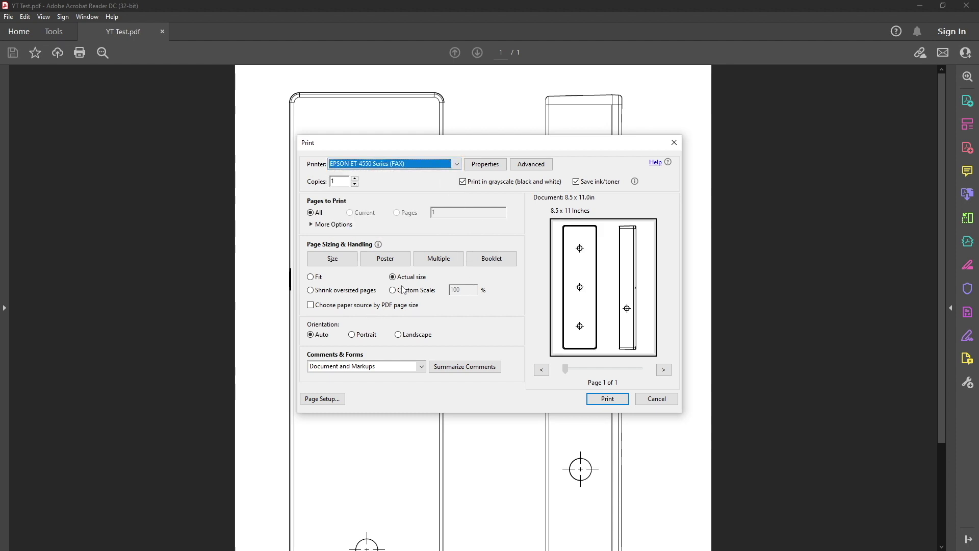